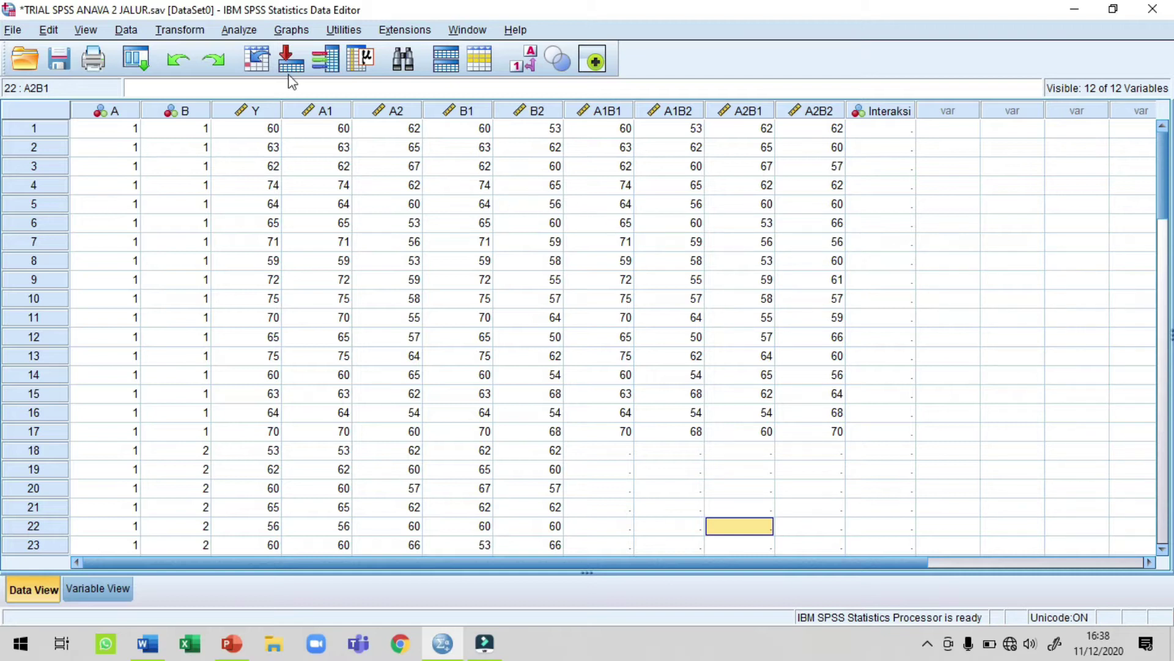
- Set up a legacy One-Sample Kolmogorov-Smirnov test with A1 as the test variable
left_click(237, 32)
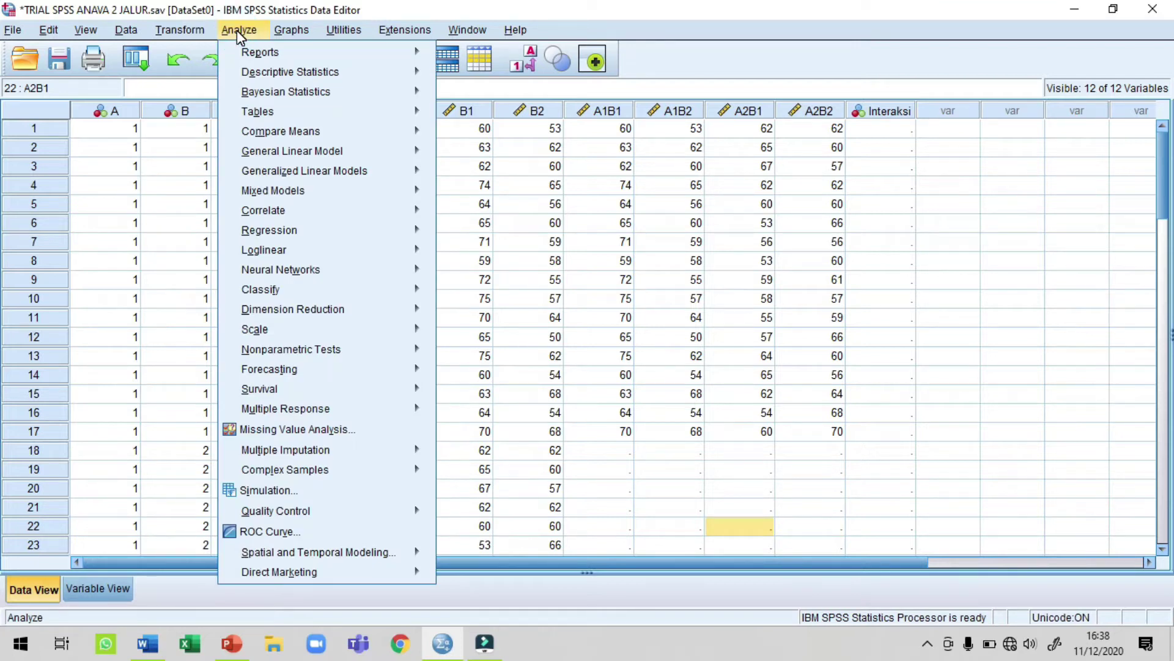
mouse_move(298, 351)
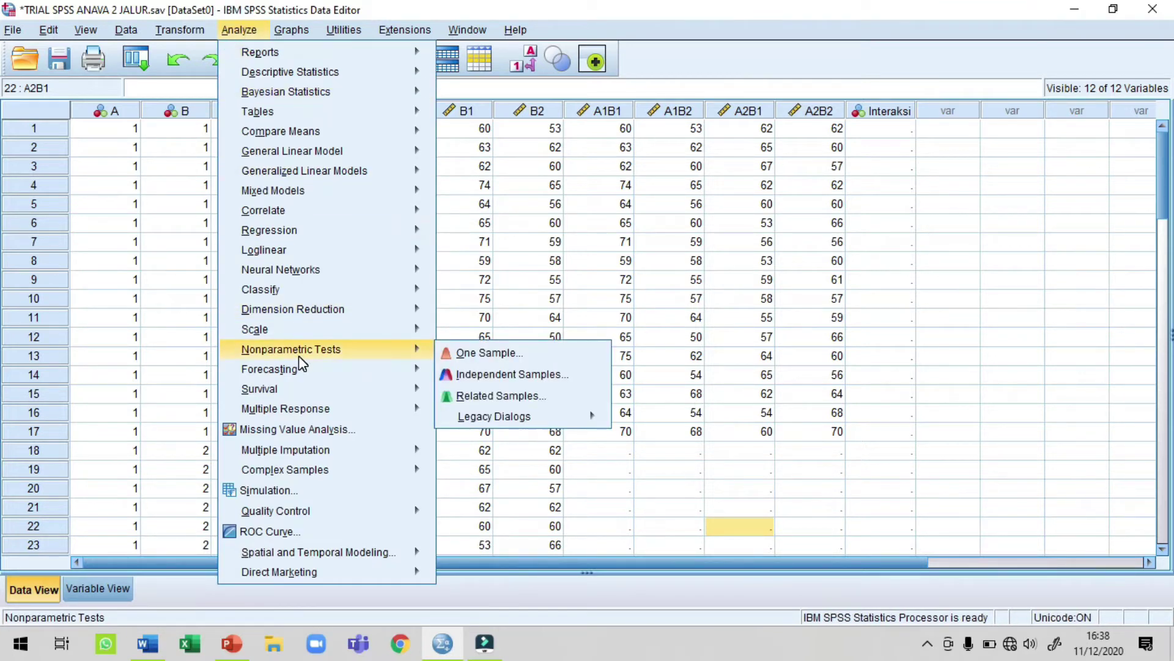
mouse_move(492, 429)
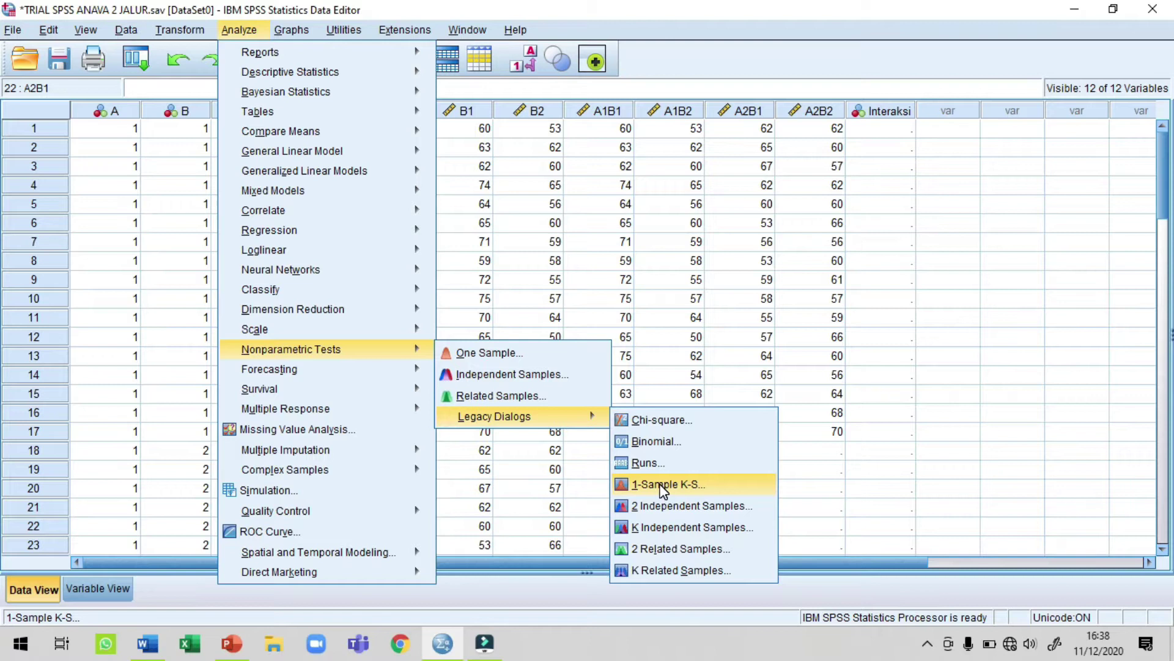
left_click(663, 485)
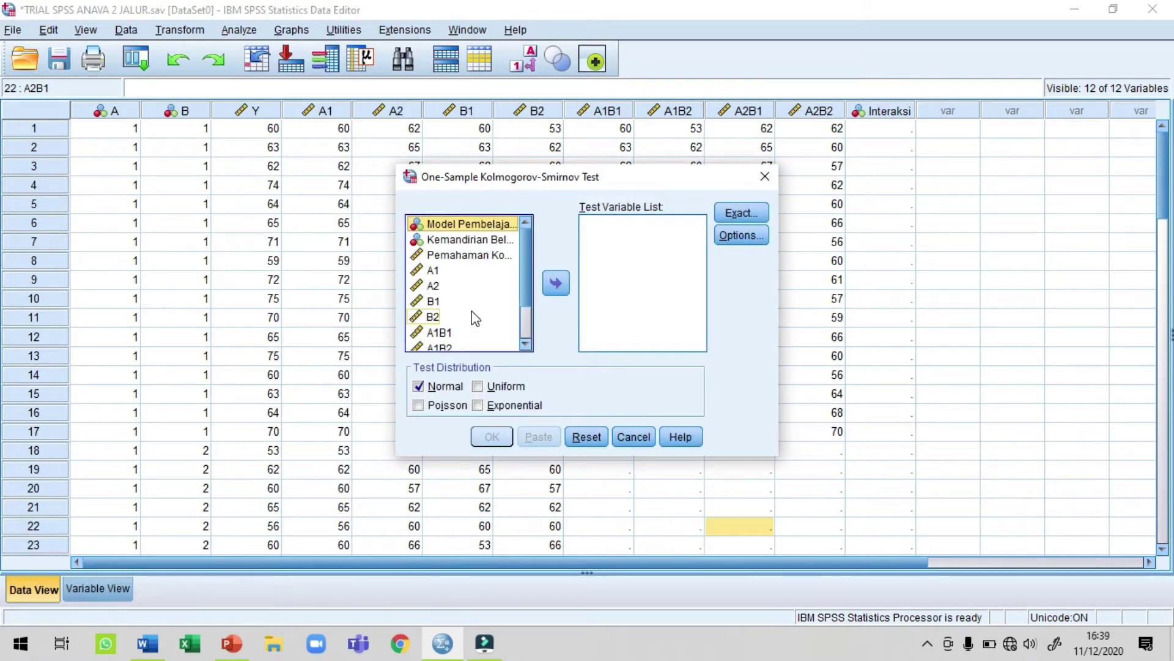
scroll(472, 294, "down", 1)
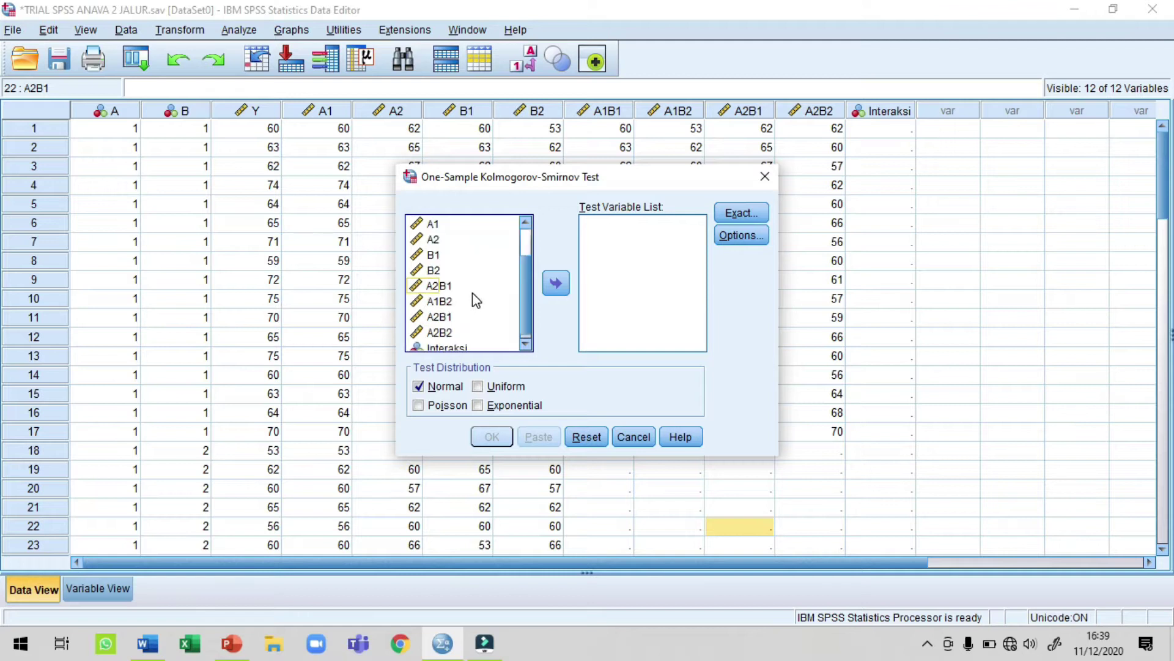
scroll(473, 293, "up", 1)
left_click(429, 272)
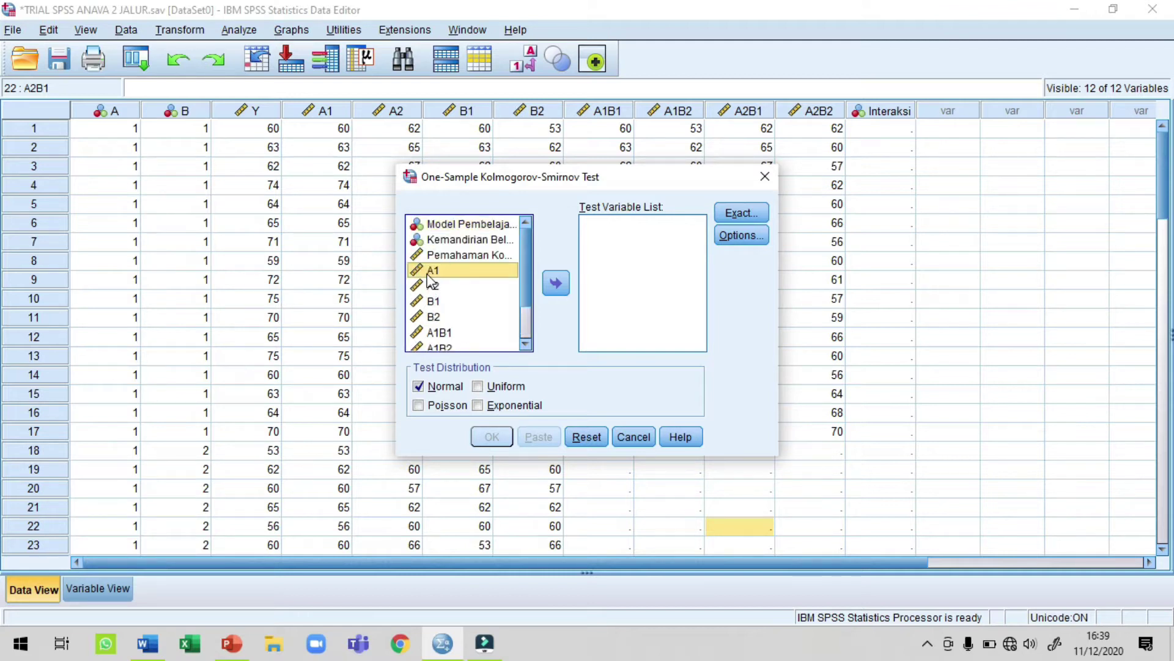
left_click(555, 284)
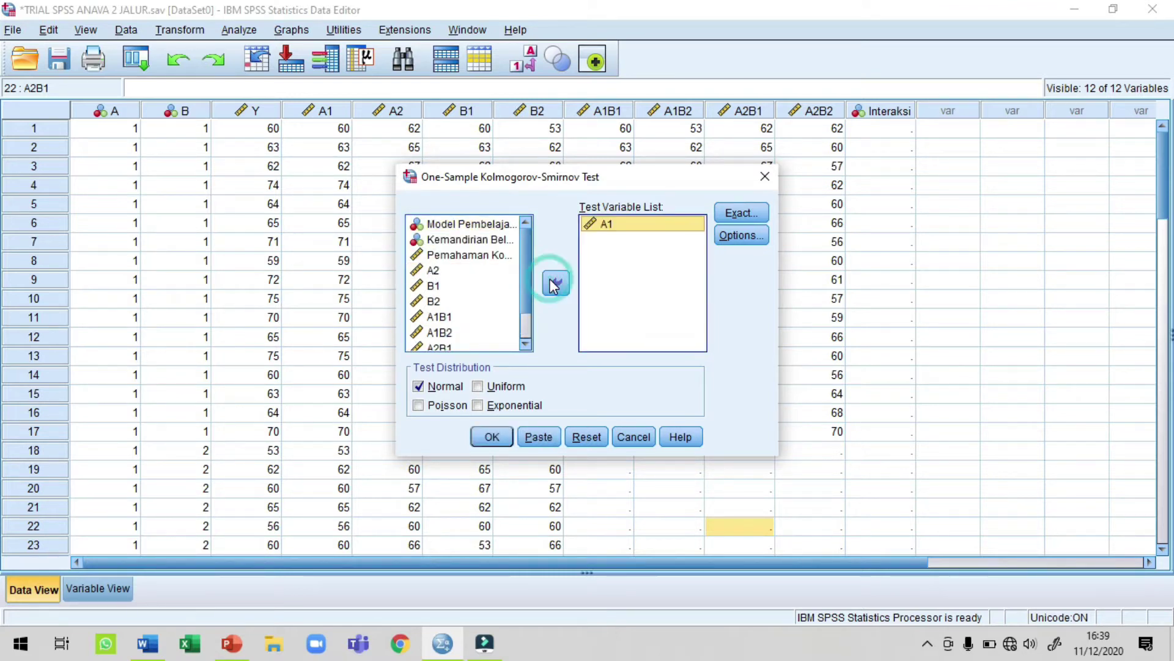
left_click(559, 289)
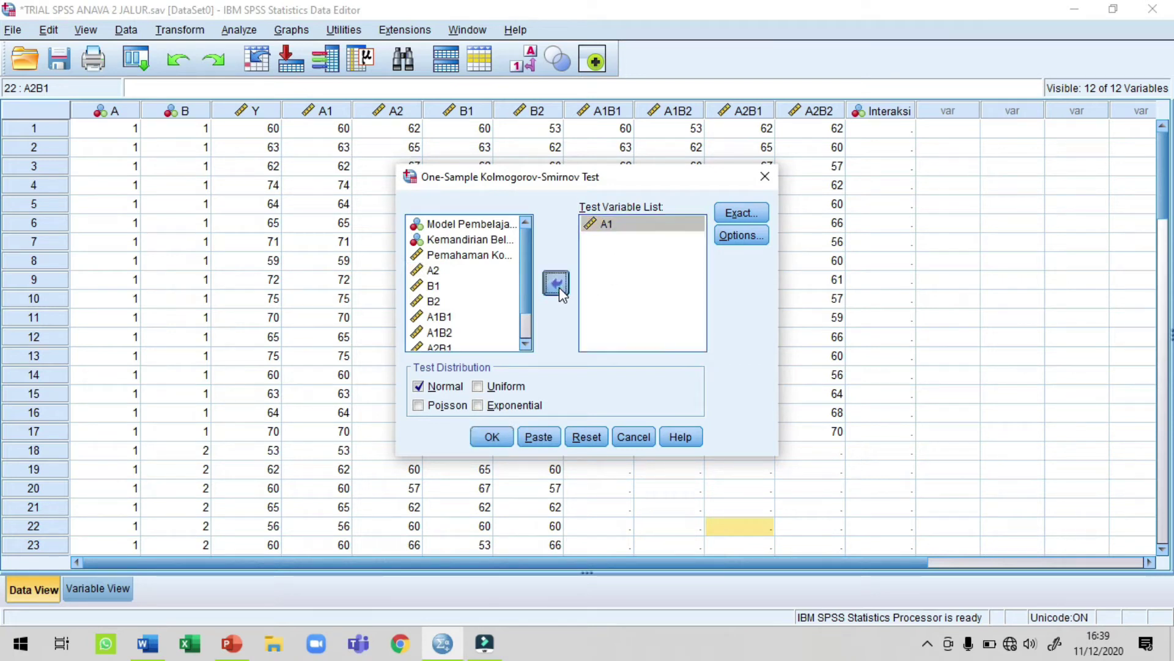
left_click(555, 283)
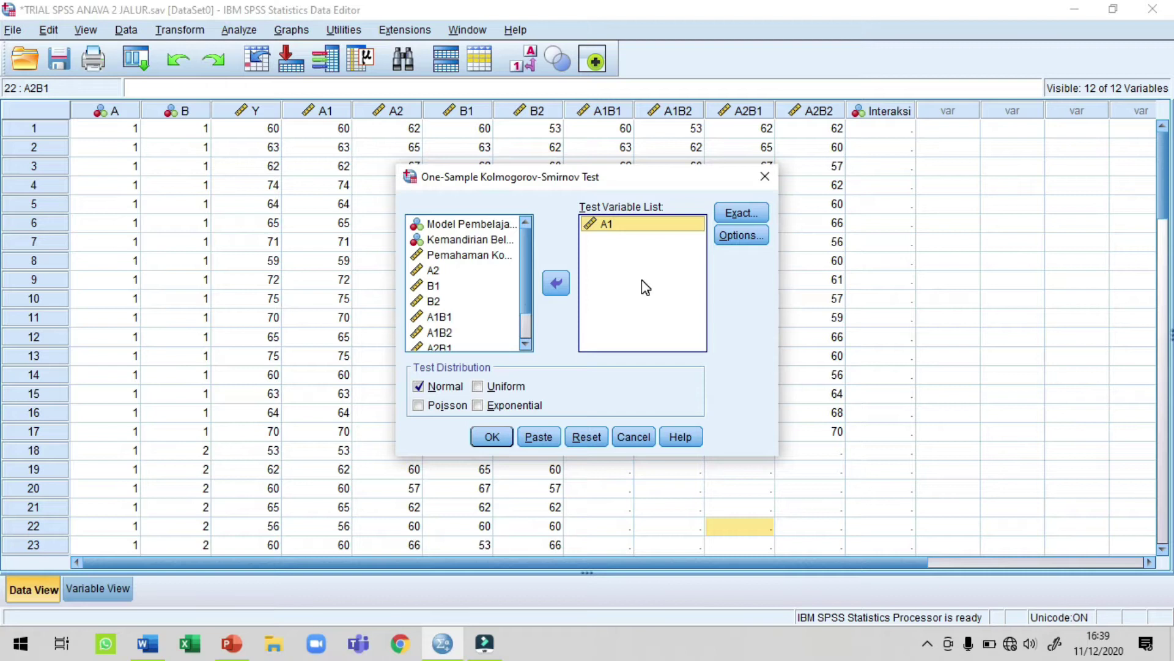
- Check the remaining source variables and run the Kolmogorov-Smirnov test on A1 against the Normal distribution
left_click(450, 333)
left_click(496, 347)
left_click(487, 328)
scroll(489, 334, "down", 1)
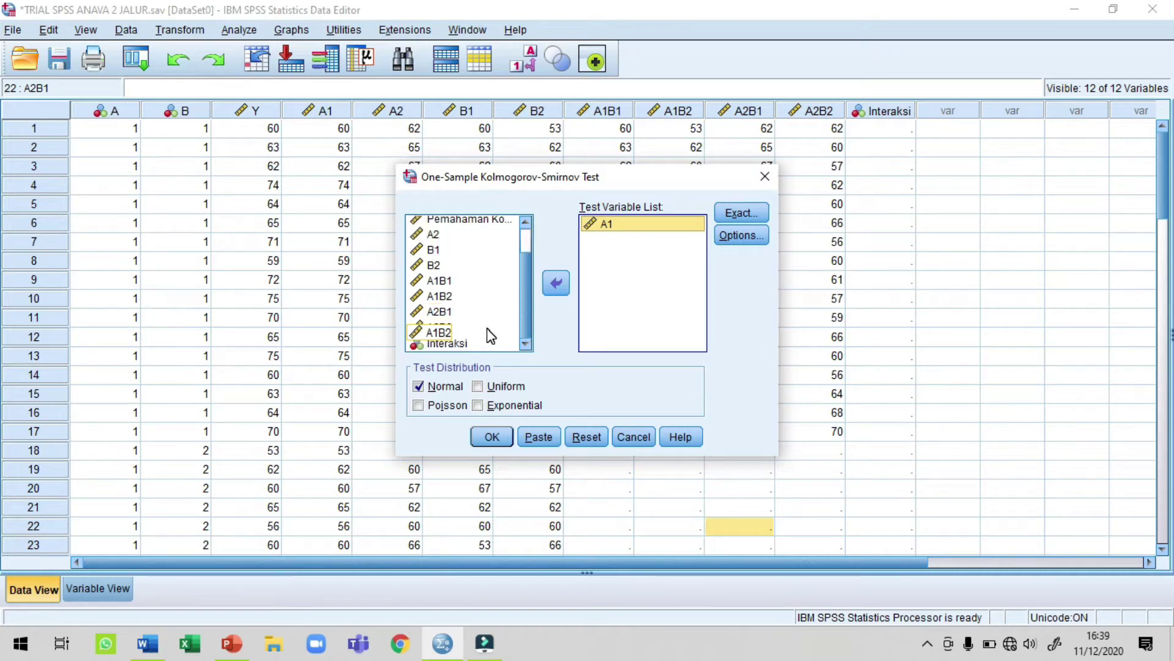
scroll(489, 335, "up", 1)
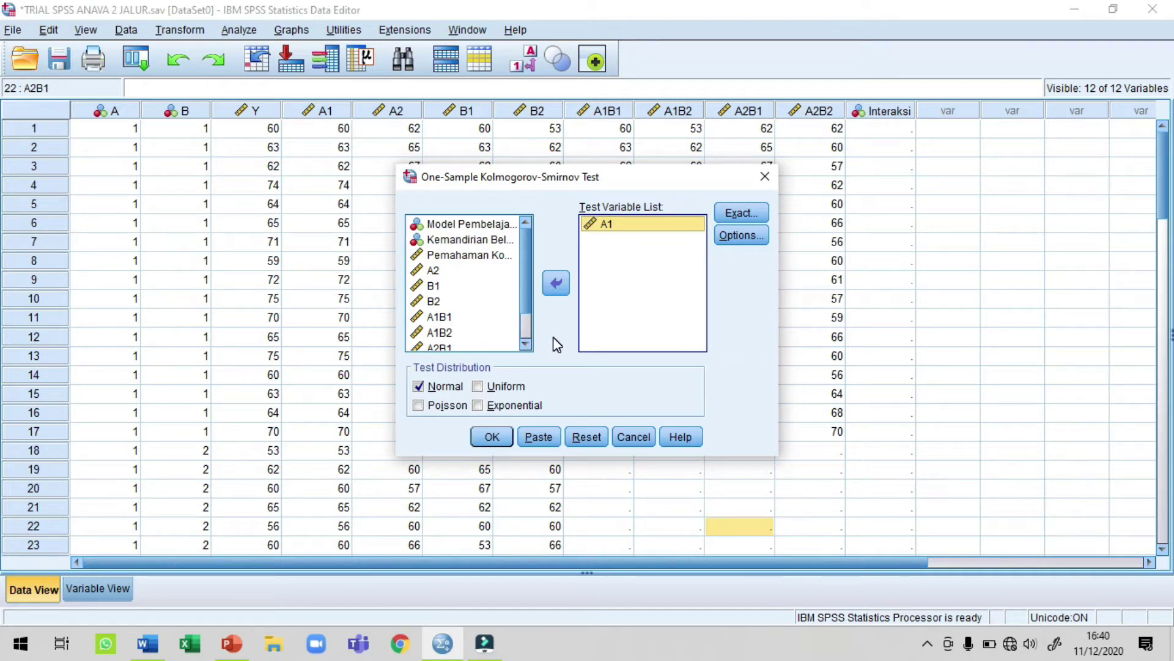
left_click(495, 437)
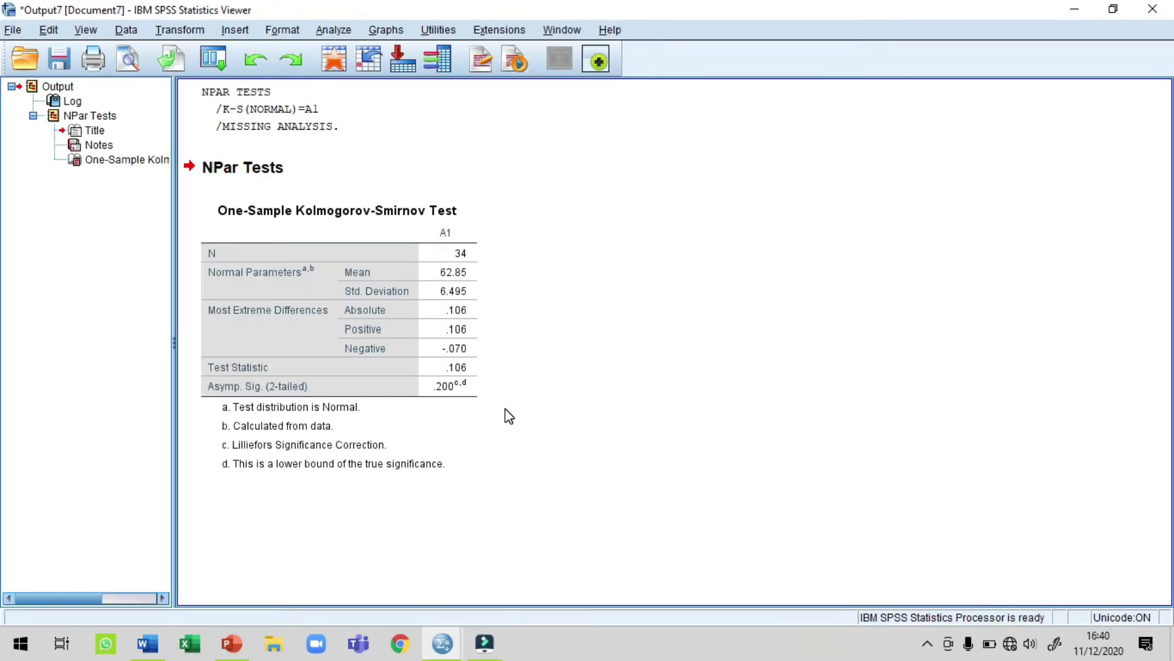
- Copy the One-Sample Kolmogorov-Smirnov Test table from the output
left_click(351, 315)
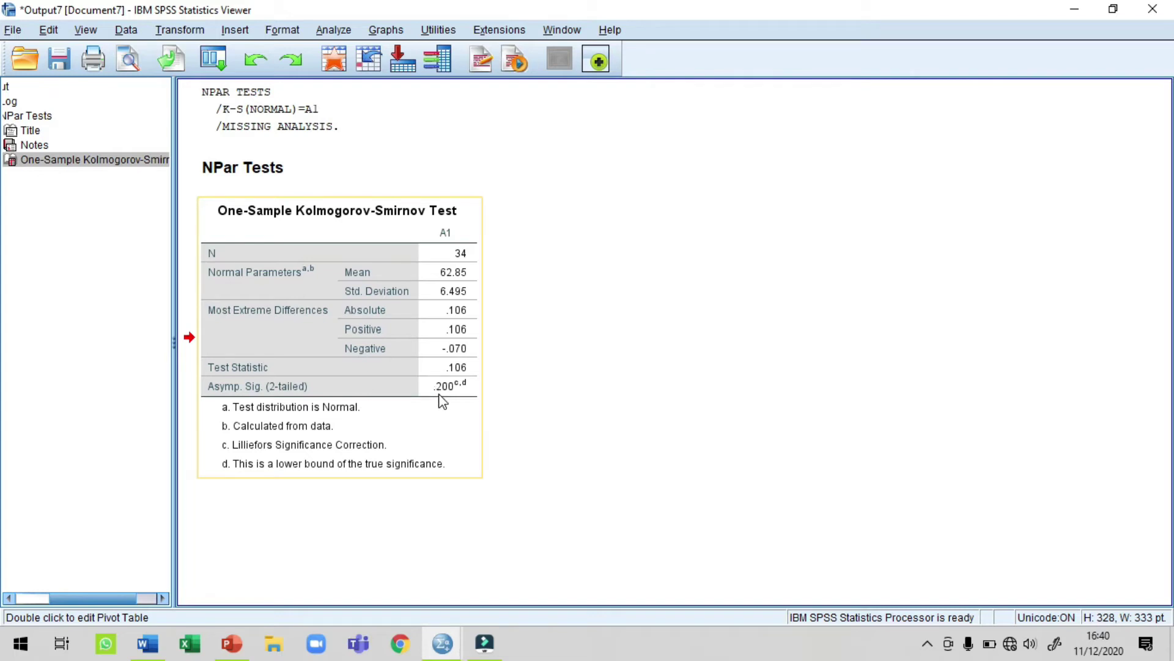
right_click(346, 353)
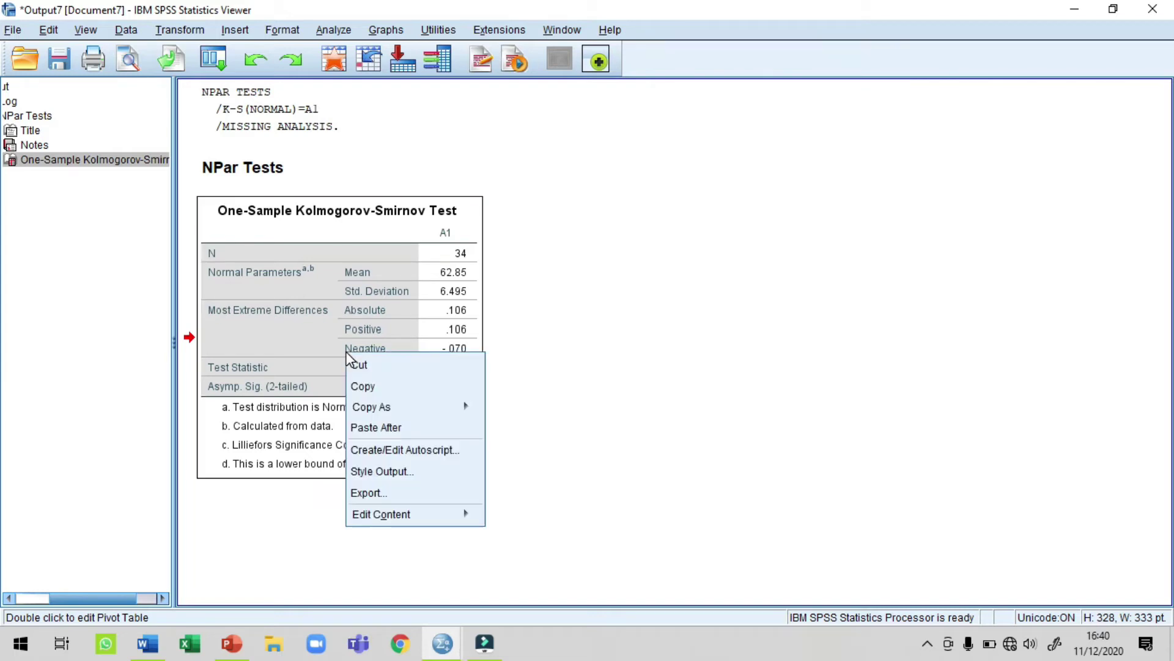
left_click(358, 386)
- Switch to the Word report and review the hypotheses and decision criteria in the Uji Normalitas section
left_click(147, 643)
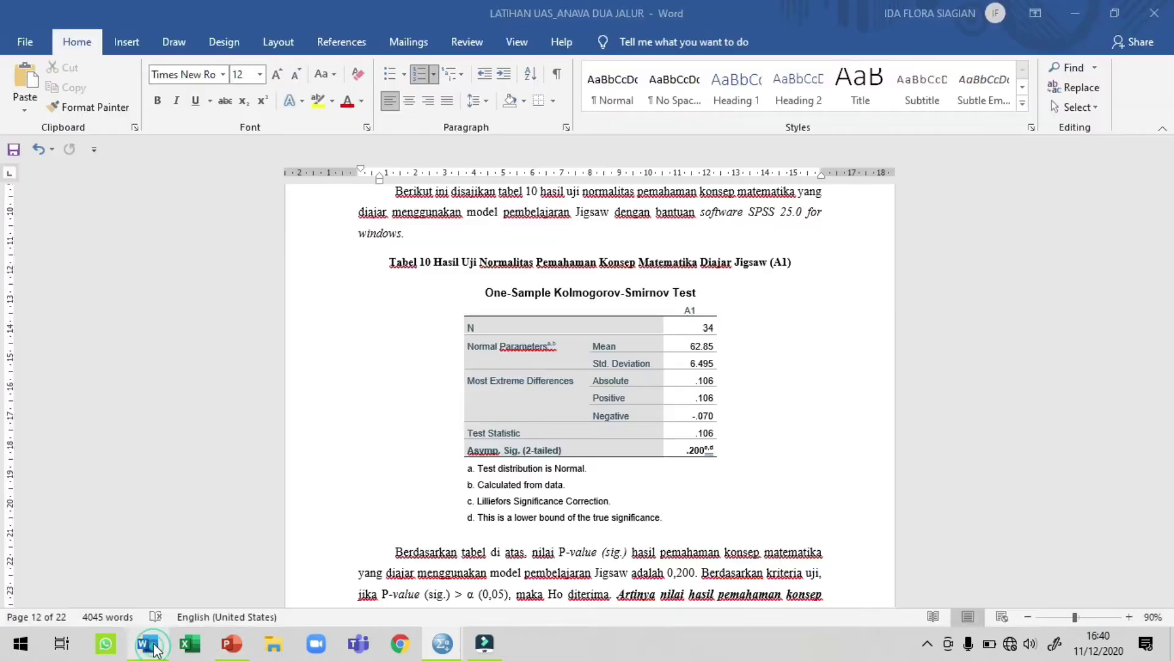
scroll(497, 463, "up", 5)
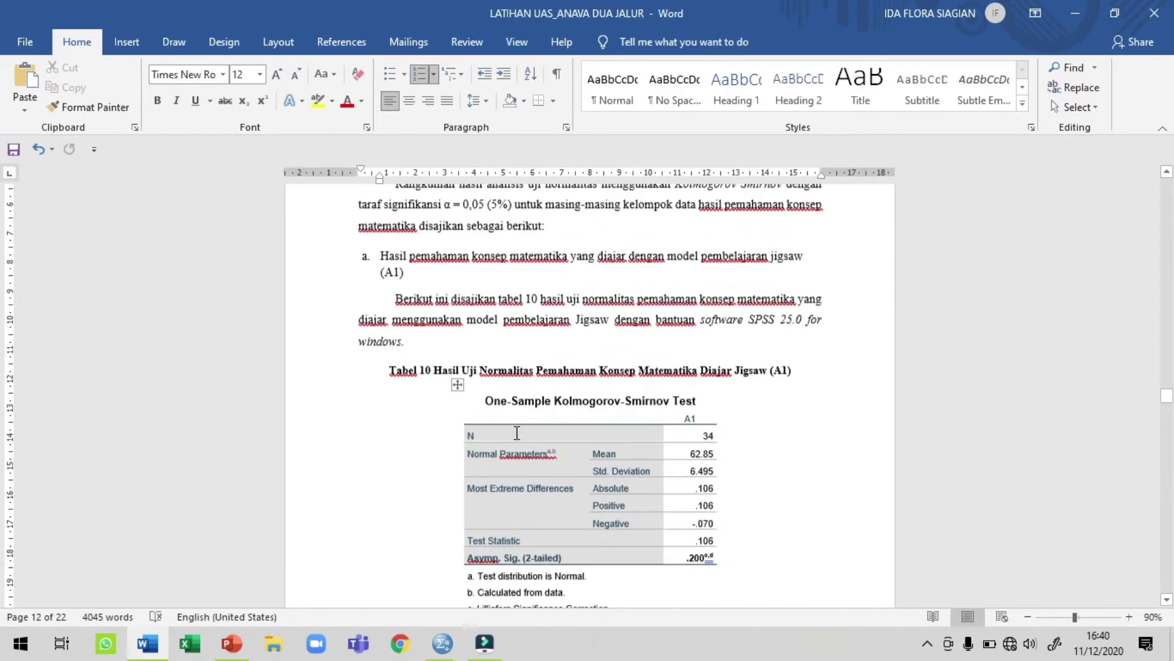
scroll(528, 415, "up", 4)
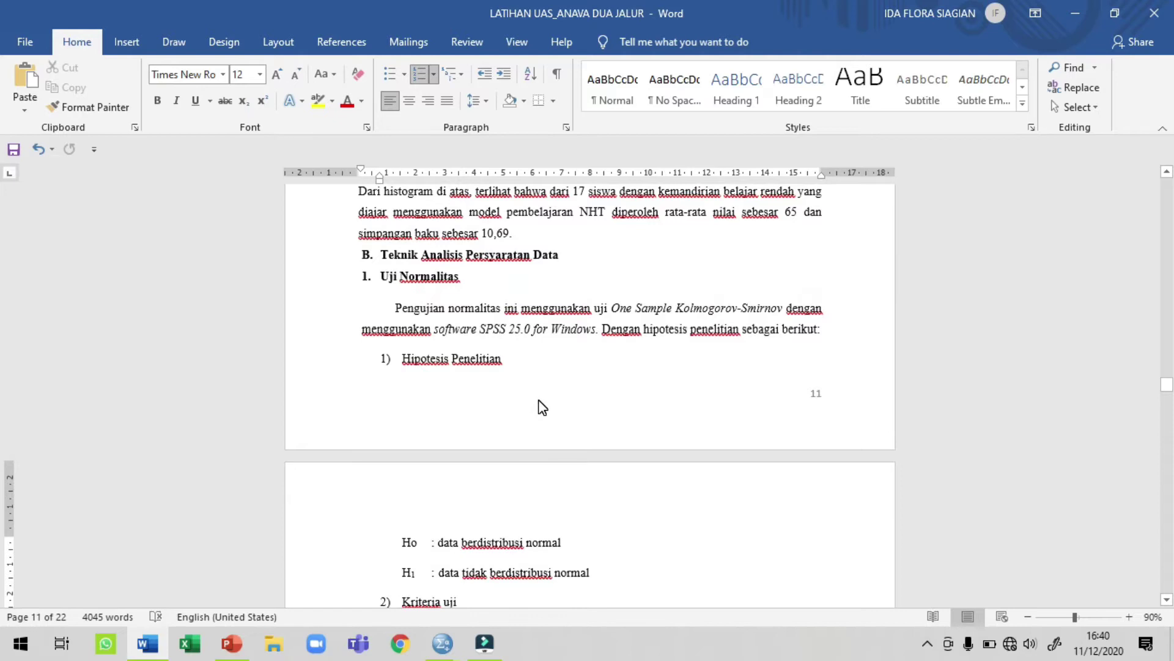
scroll(540, 399, "down", 1)
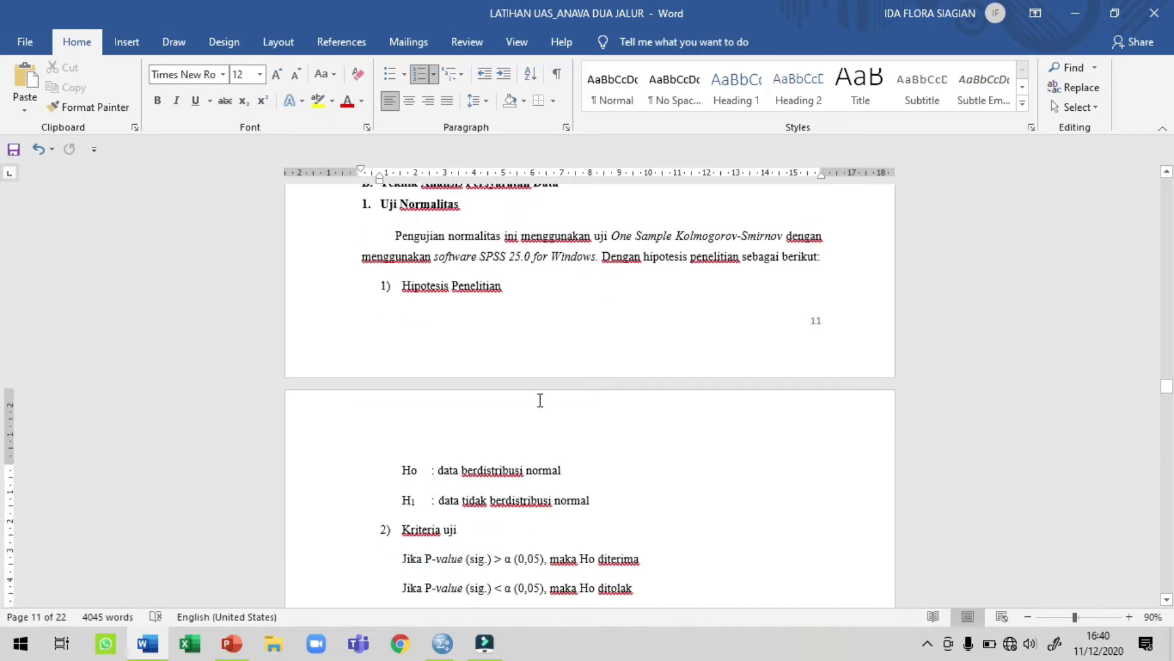
left_click(575, 469)
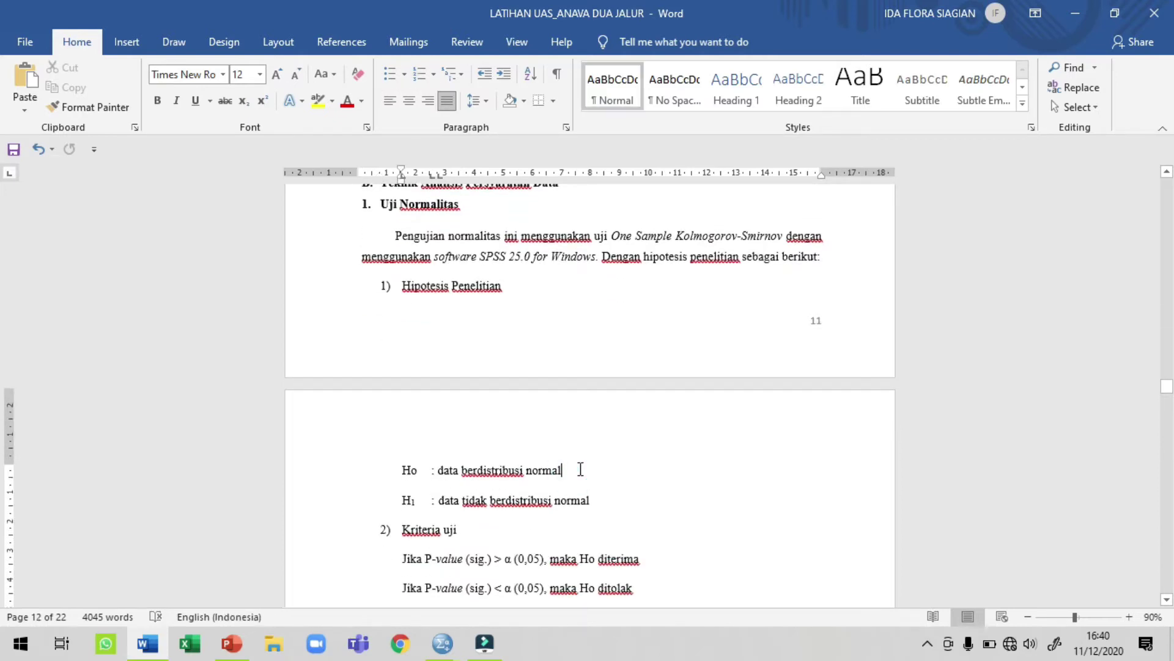
scroll(580, 469, "down", 1)
left_click(465, 477)
left_click(619, 467)
scroll(619, 471, "down", 2)
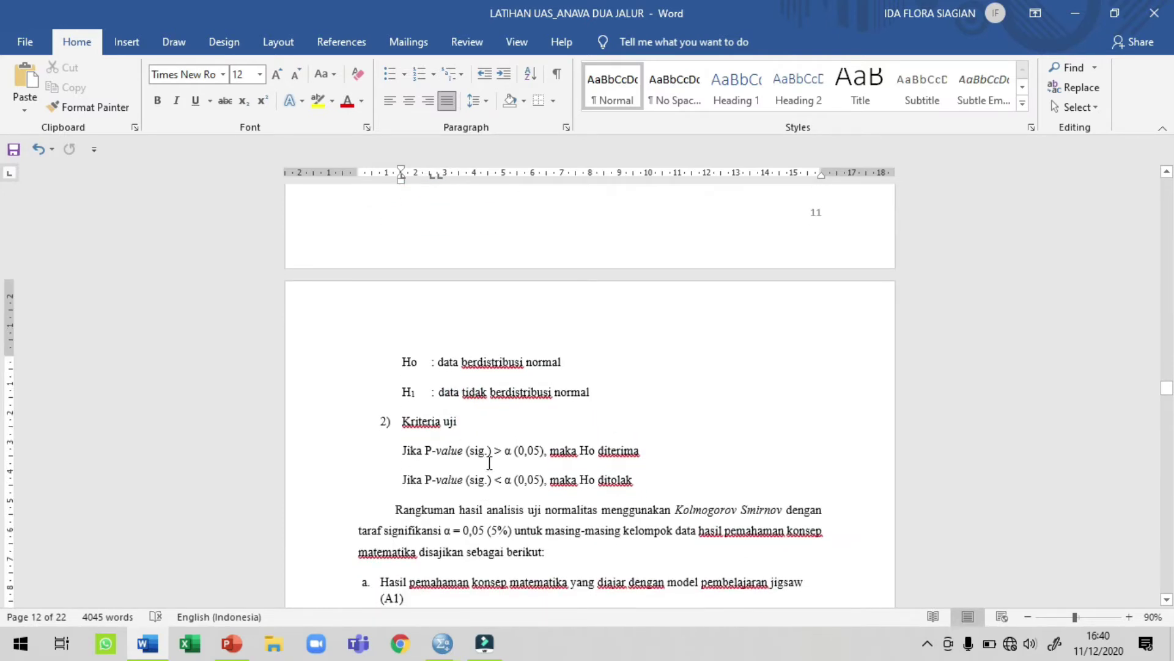
scroll(491, 460, "down", 1)
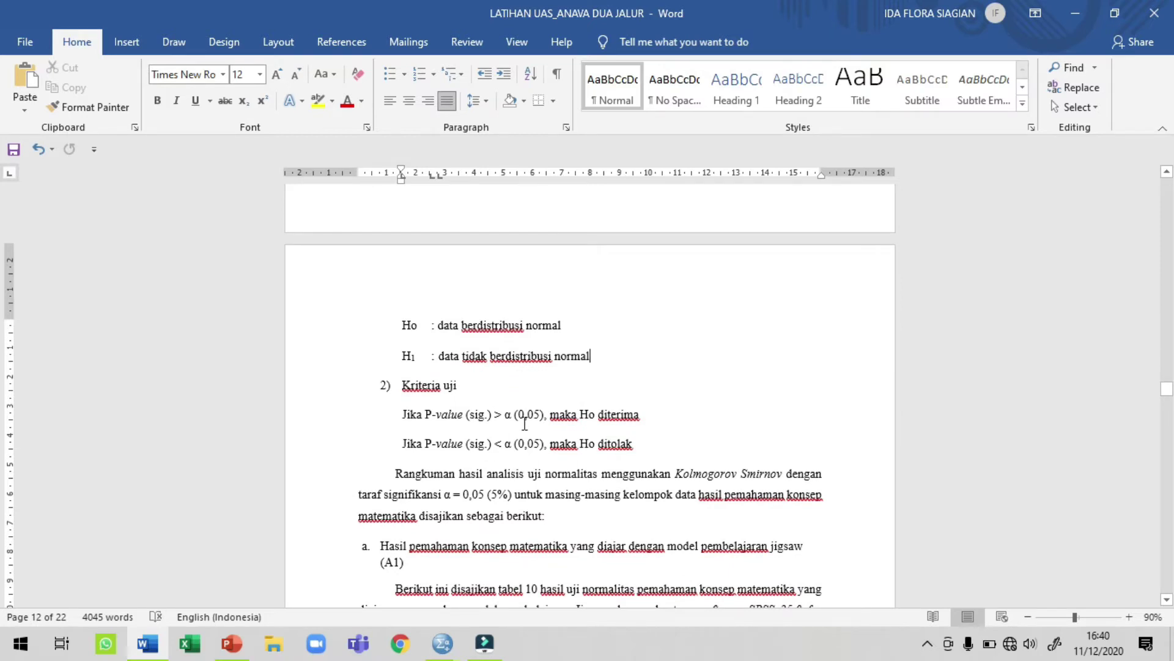
left_click(676, 409)
left_click(595, 328)
left_click(669, 445)
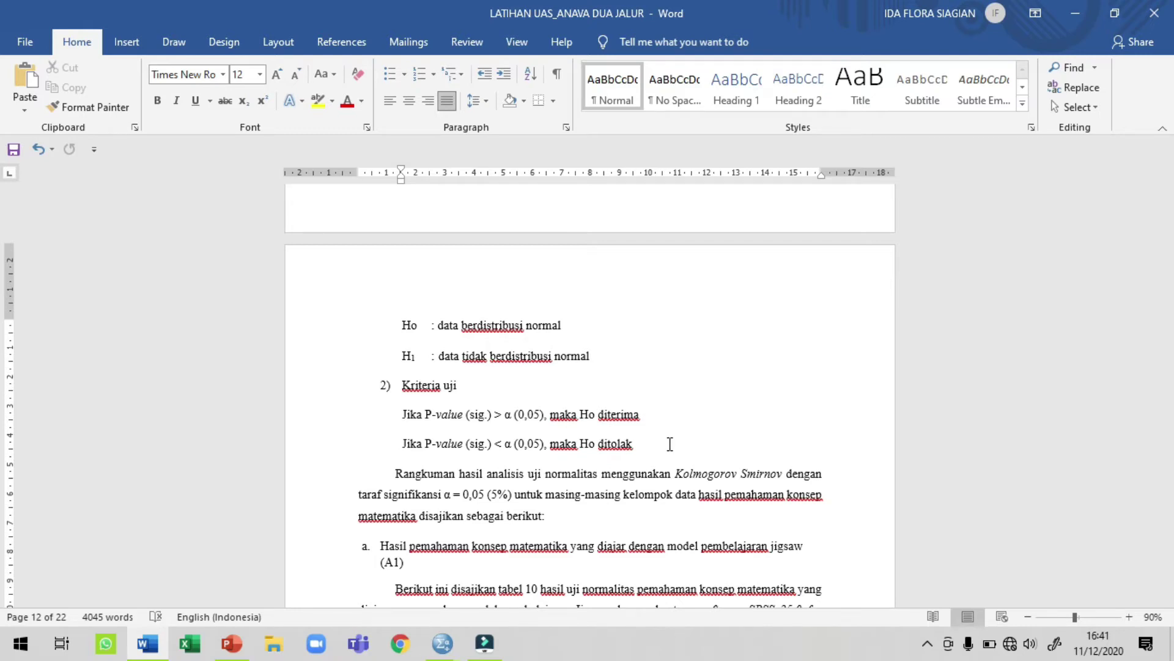
- Delete the existing Kolmogorov-Smirnov table under the Tabel 10 caption, including its contents
scroll(670, 444, "down", 3)
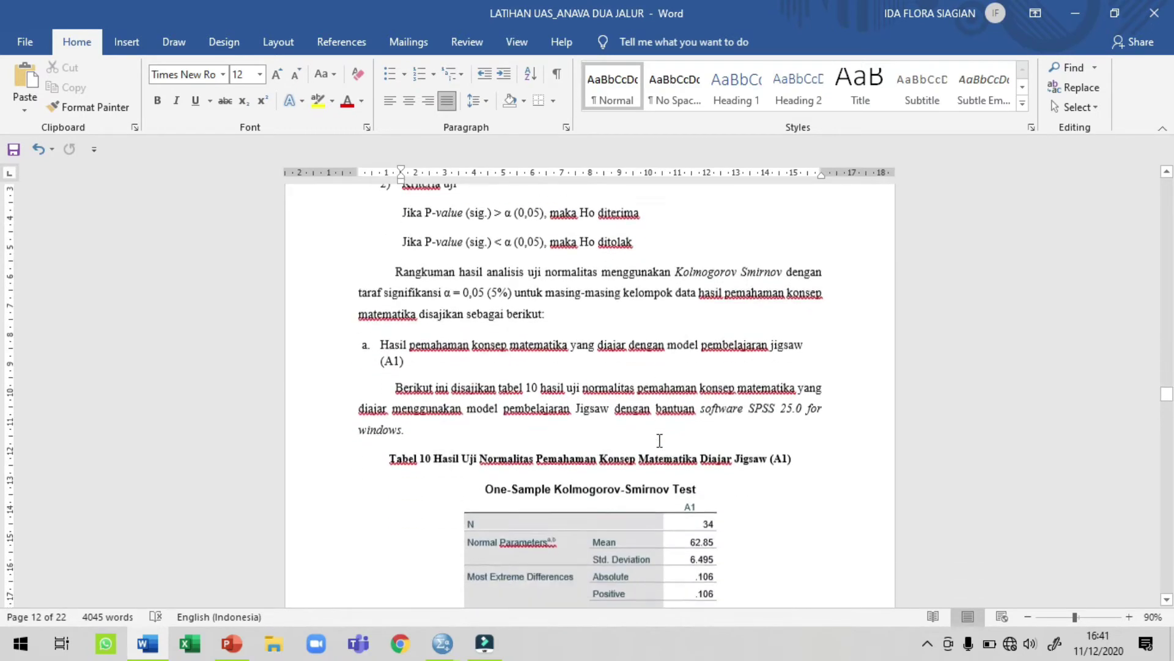
left_click(428, 351)
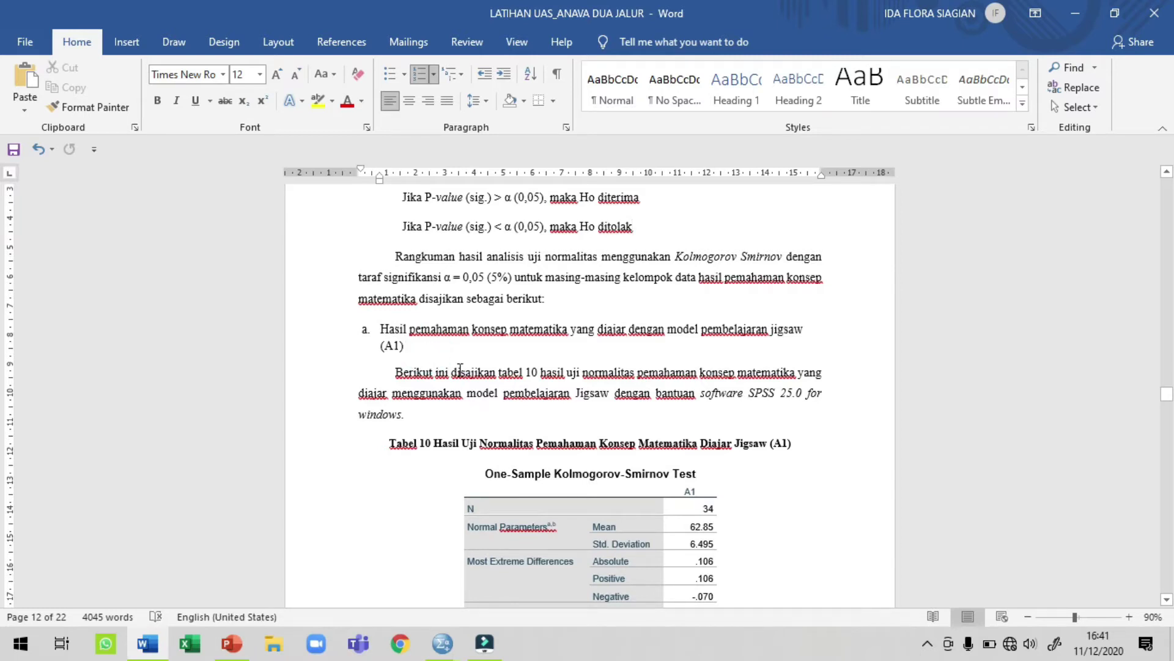
scroll(459, 367, "down", 2)
left_click(457, 350)
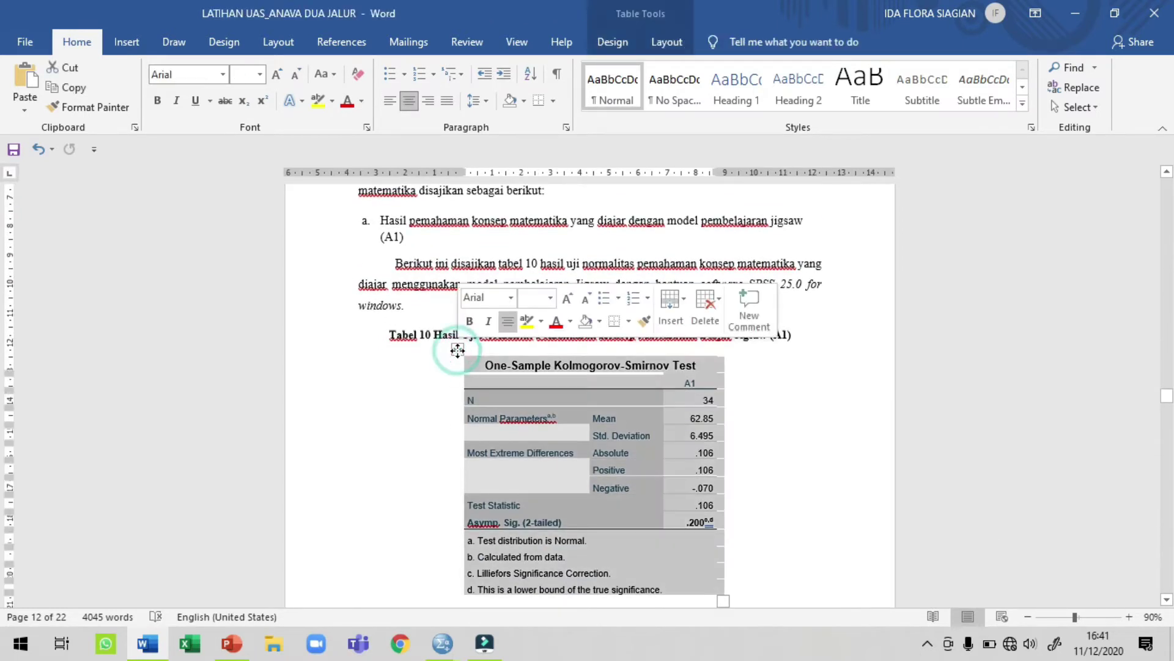
key("Delete")
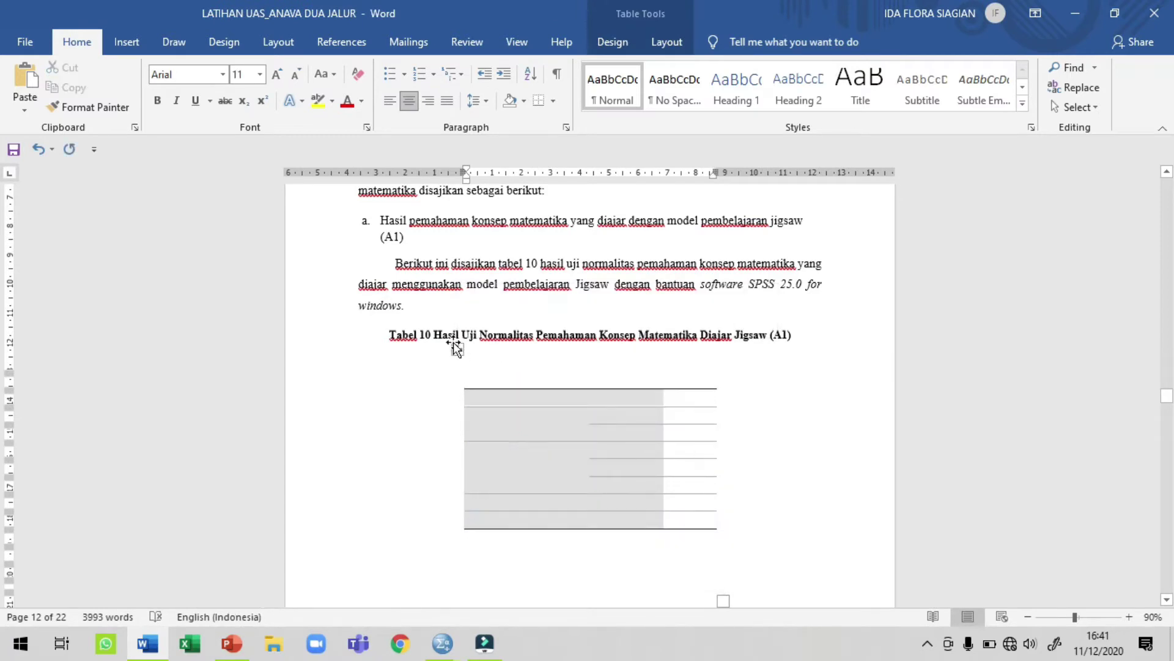
left_click(453, 335)
left_click(457, 349)
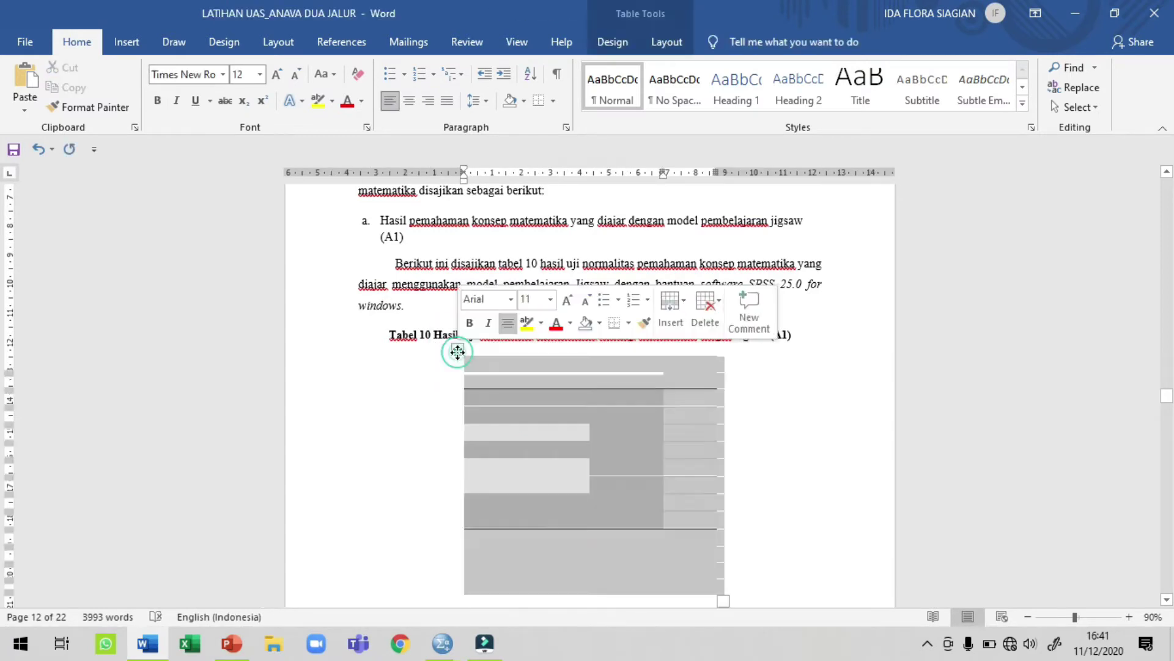
right_click(458, 350)
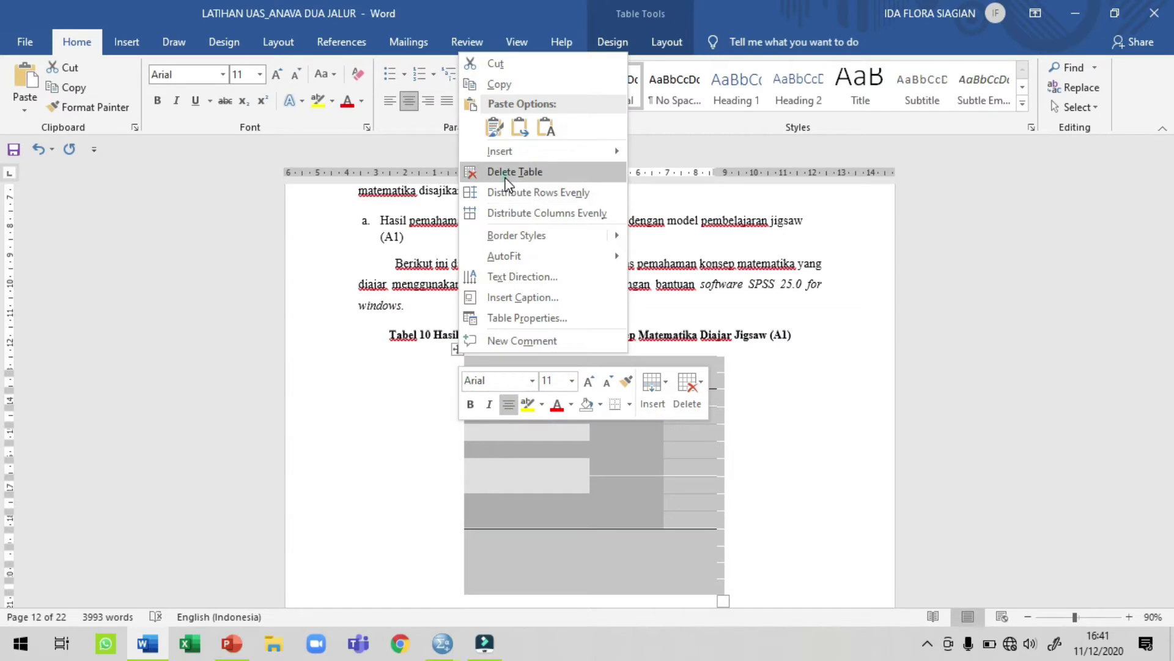
left_click(508, 172)
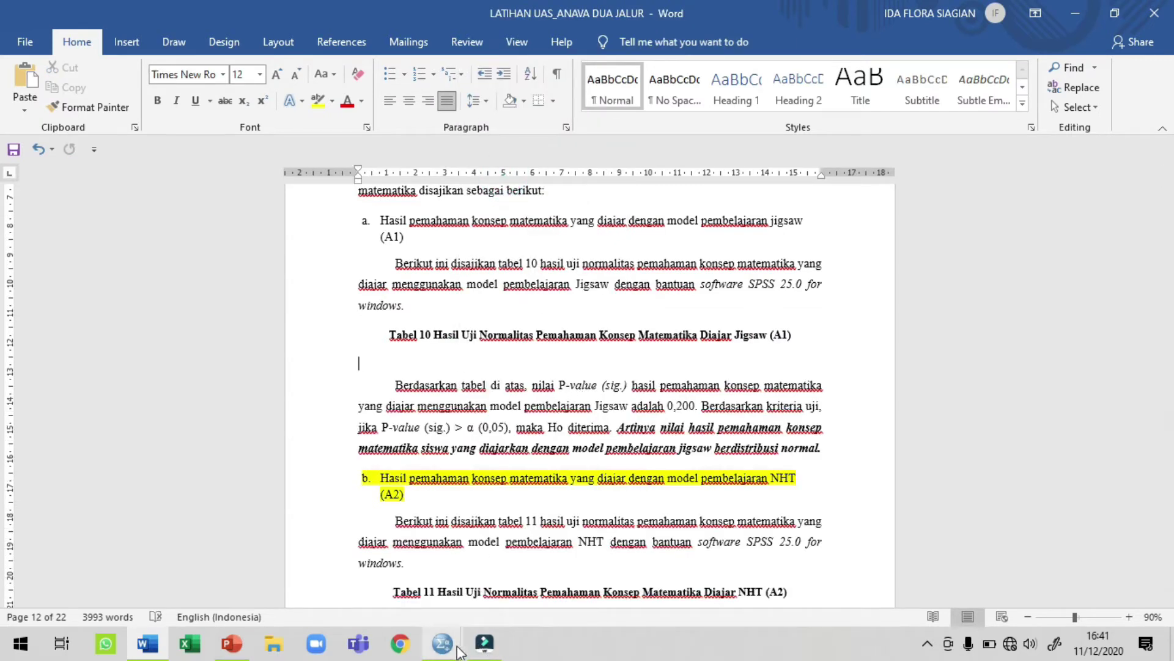
- Copy the One-Sample Kolmogorov-Smirnov Test table from the SPSS output and paste it under the Tabel 10 caption in Word
mouse_move(443, 643)
left_click(488, 596)
left_click(367, 275)
right_click(370, 279)
left_click(380, 313)
left_click(148, 643)
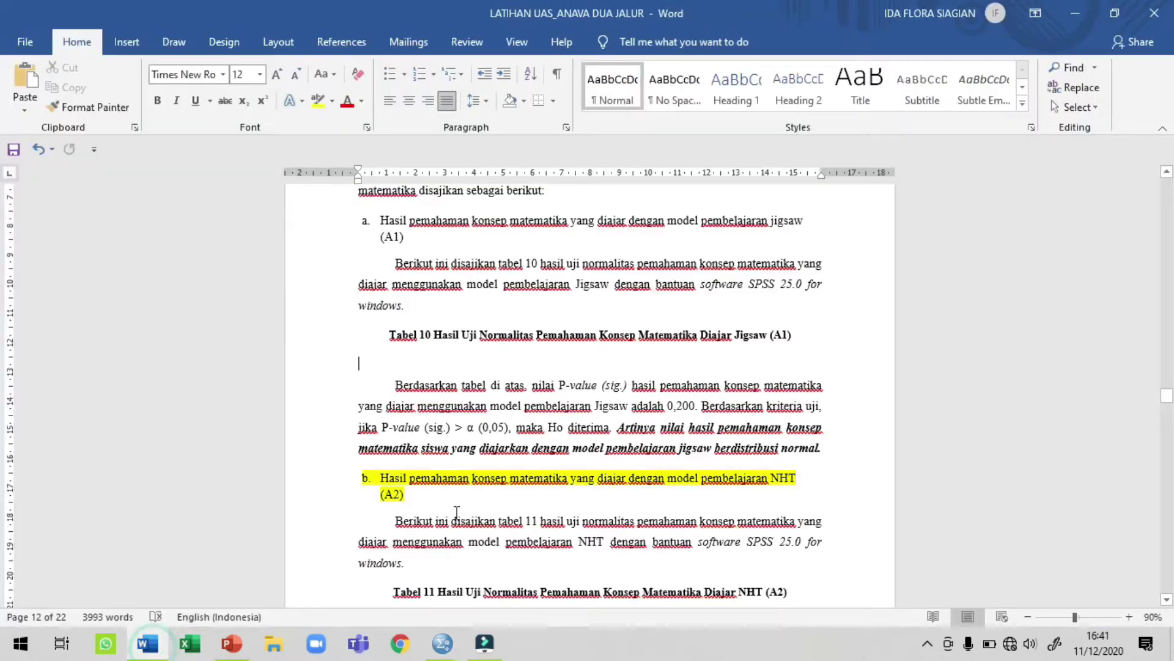
key("ctrl+v")
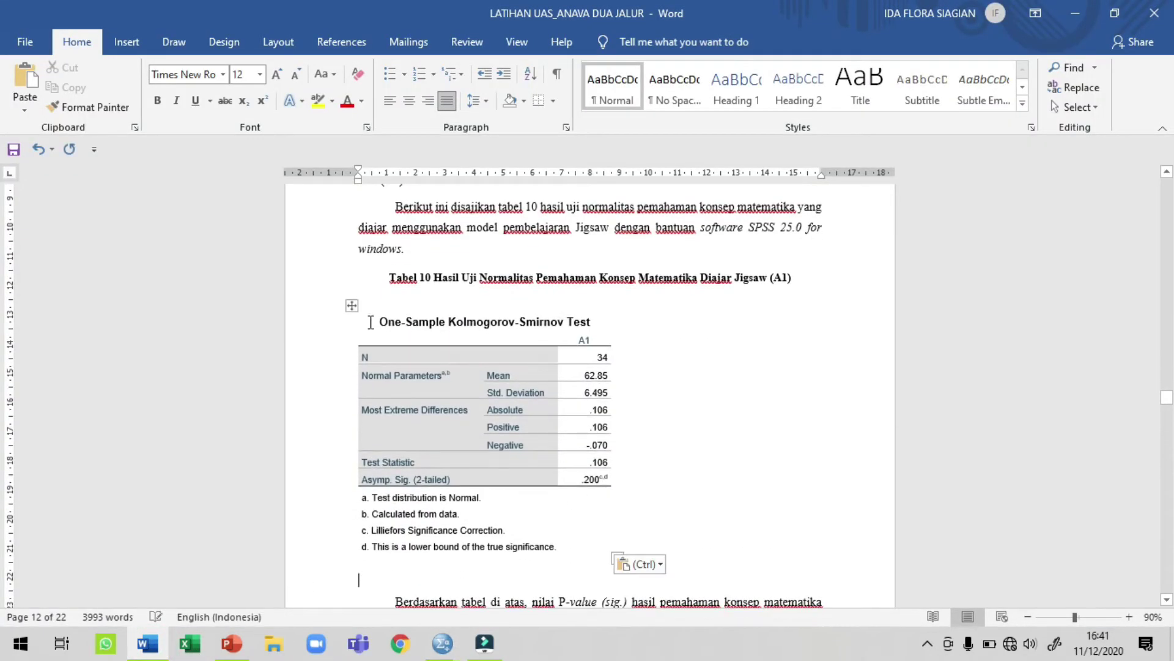
- Centre the pasted Kolmogorov-Smirnov table on the page and remove the extra blank line beneath it
left_click(352, 306)
left_click(409, 101)
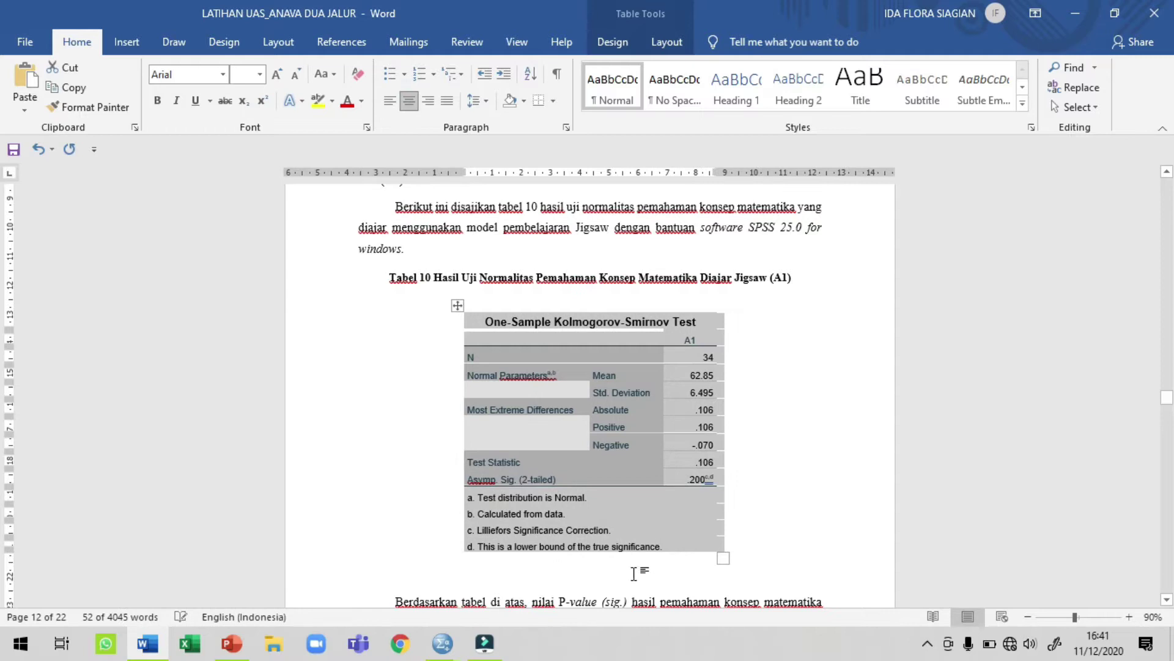
left_click(617, 584)
key("BackSpace")
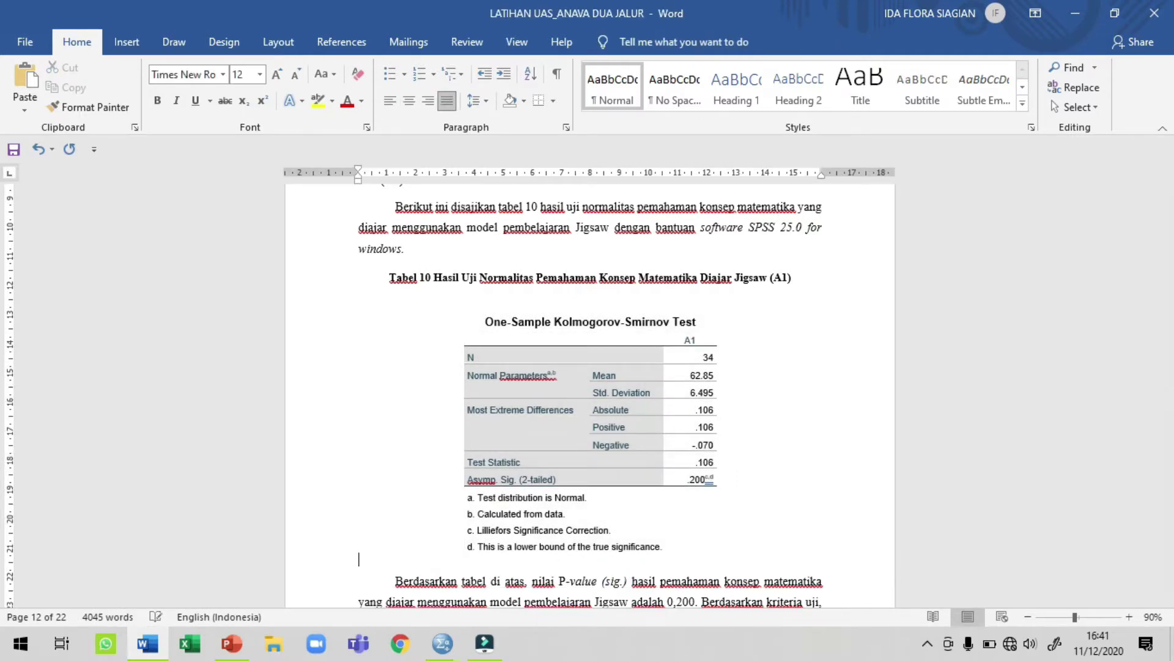
- Make the Asymp. Sig. (2-tailed) row of the pasted table bold
left_click(469, 479)
left_click_drag(469, 478, 713, 486)
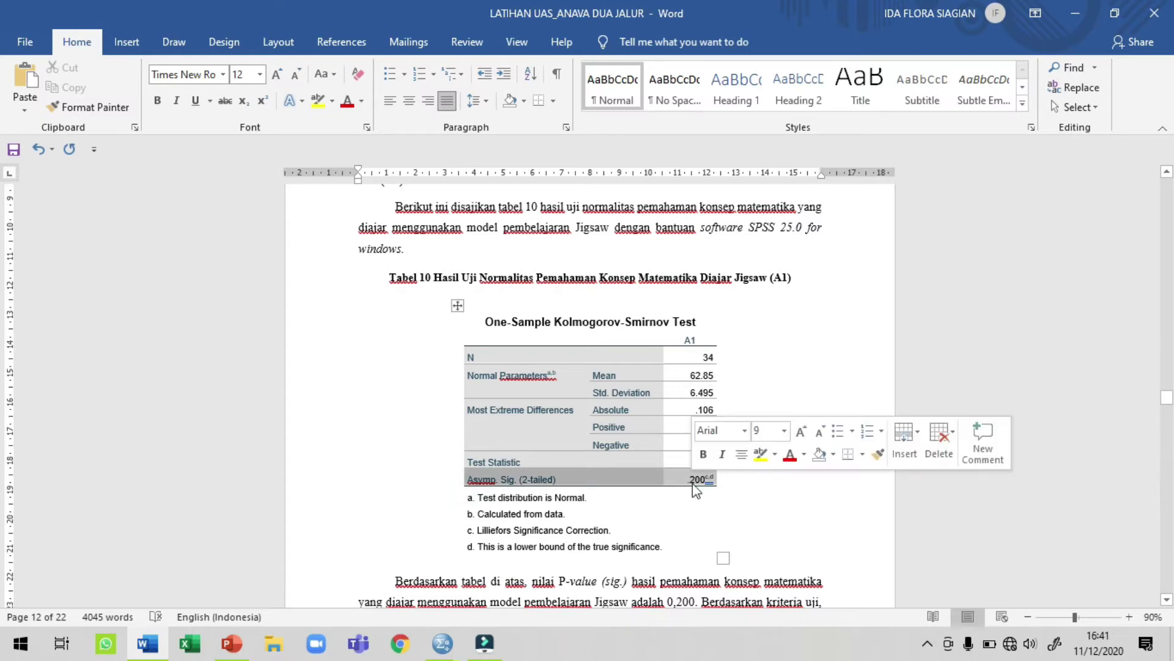
left_click(158, 101)
left_click(752, 494)
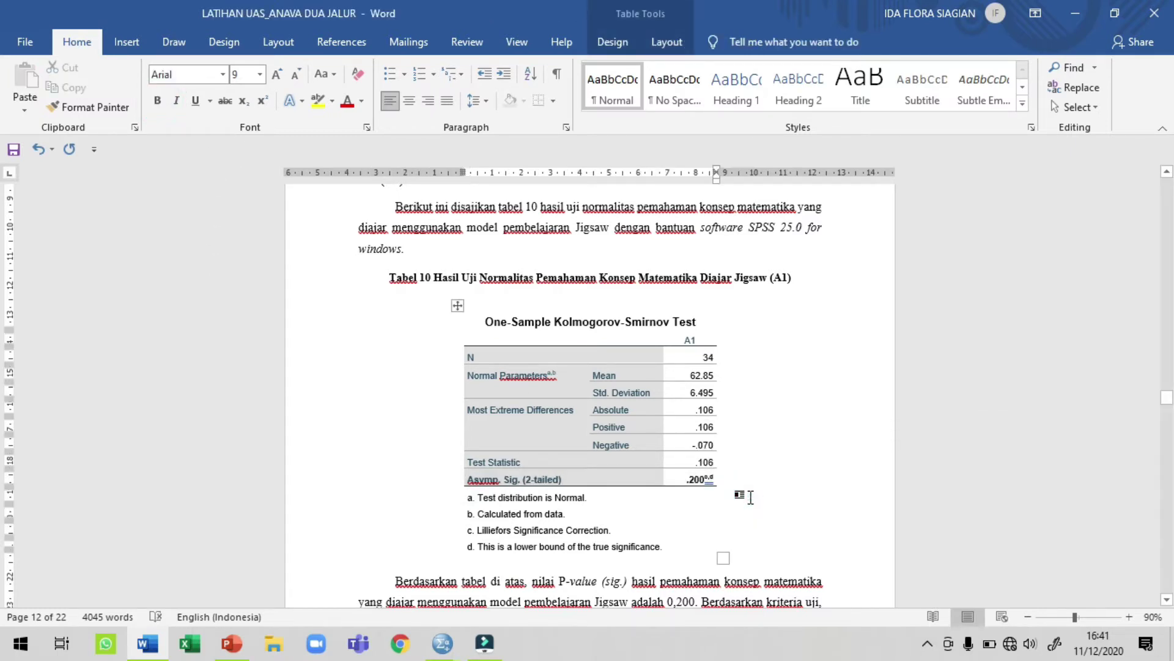
- Check the conclusion paragraph below Tabel 10 against the Asymp. Sig. value in the A1 table
scroll(750, 496, "down", 2)
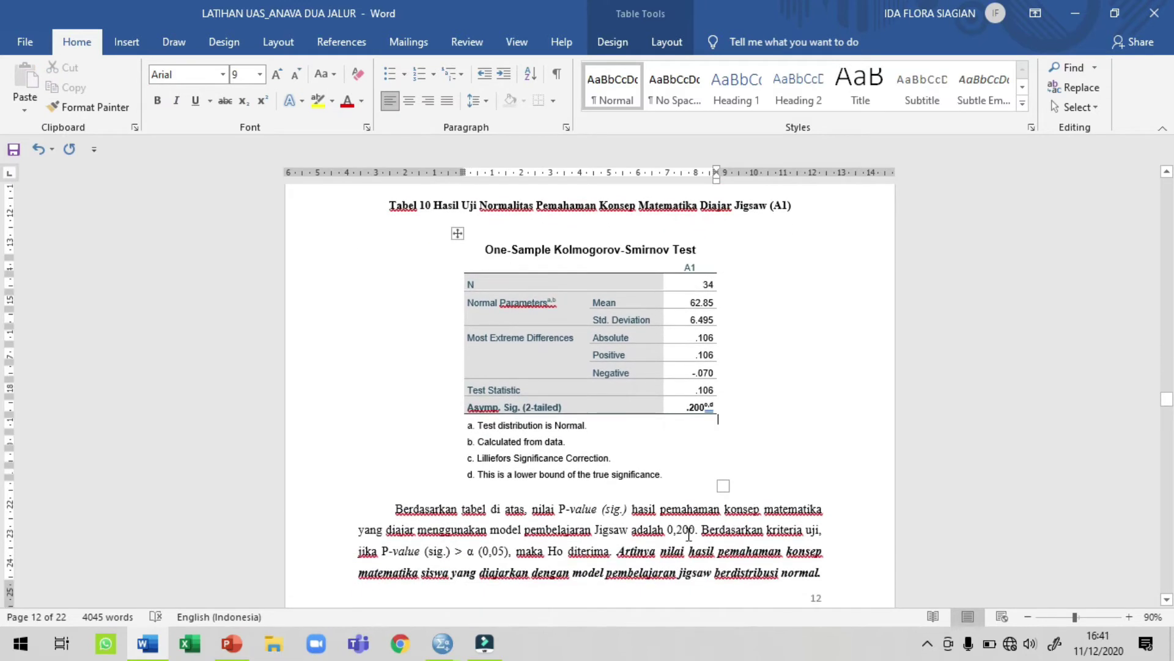
left_click(679, 536)
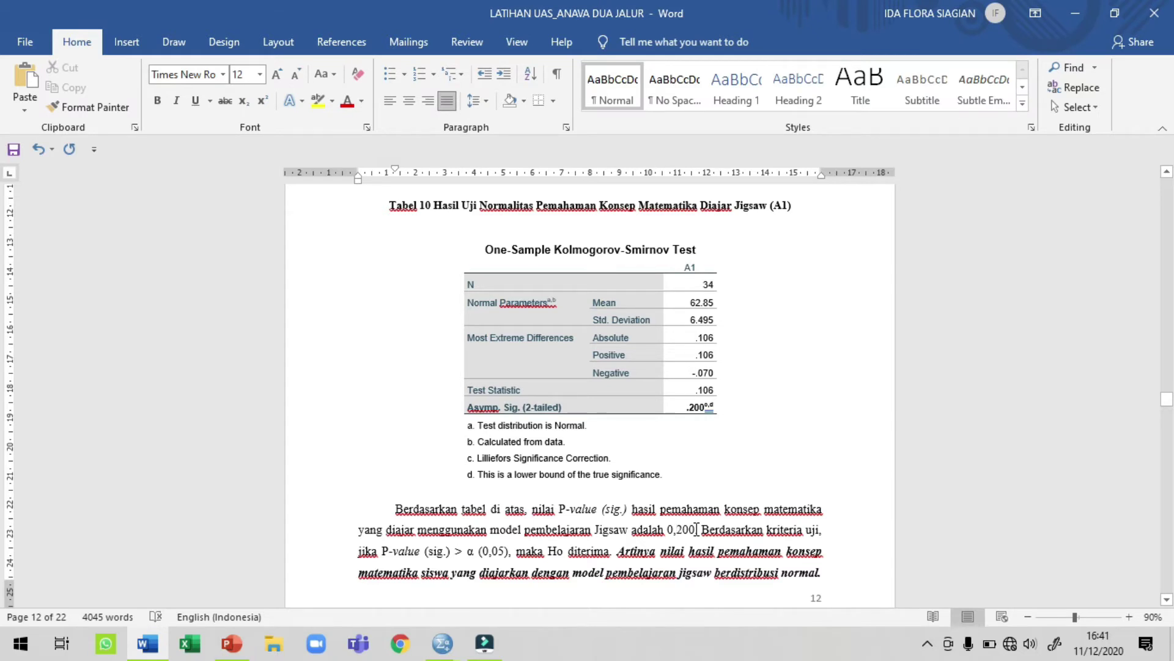
scroll(696, 530, "up", 1)
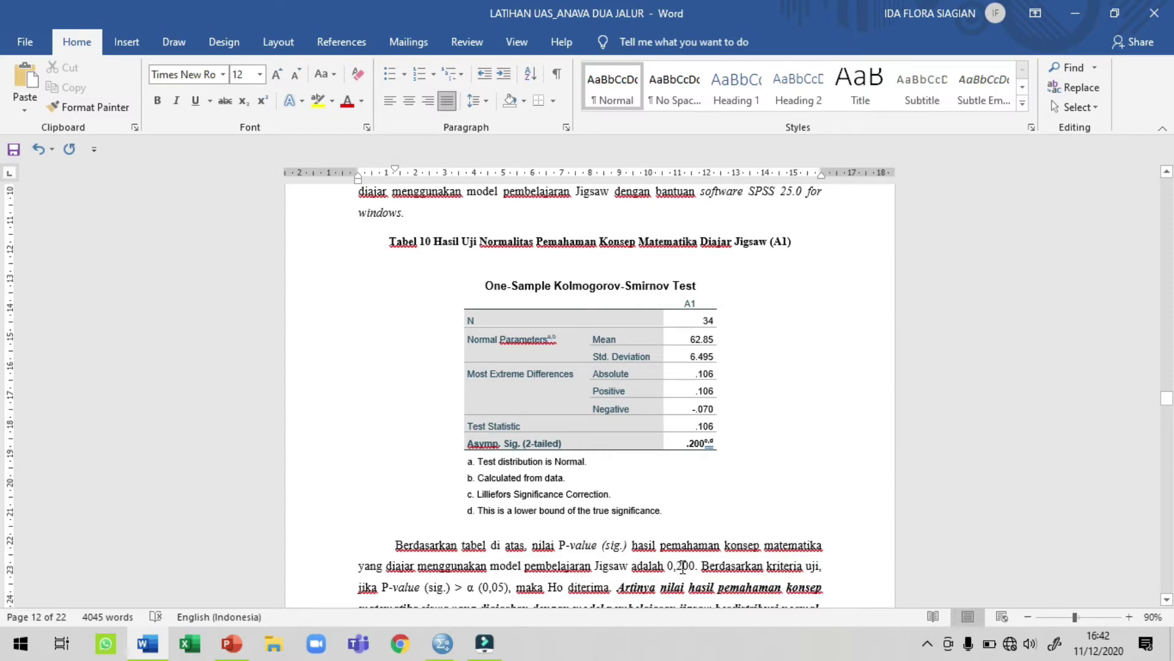
scroll(681, 565, "down", 1)
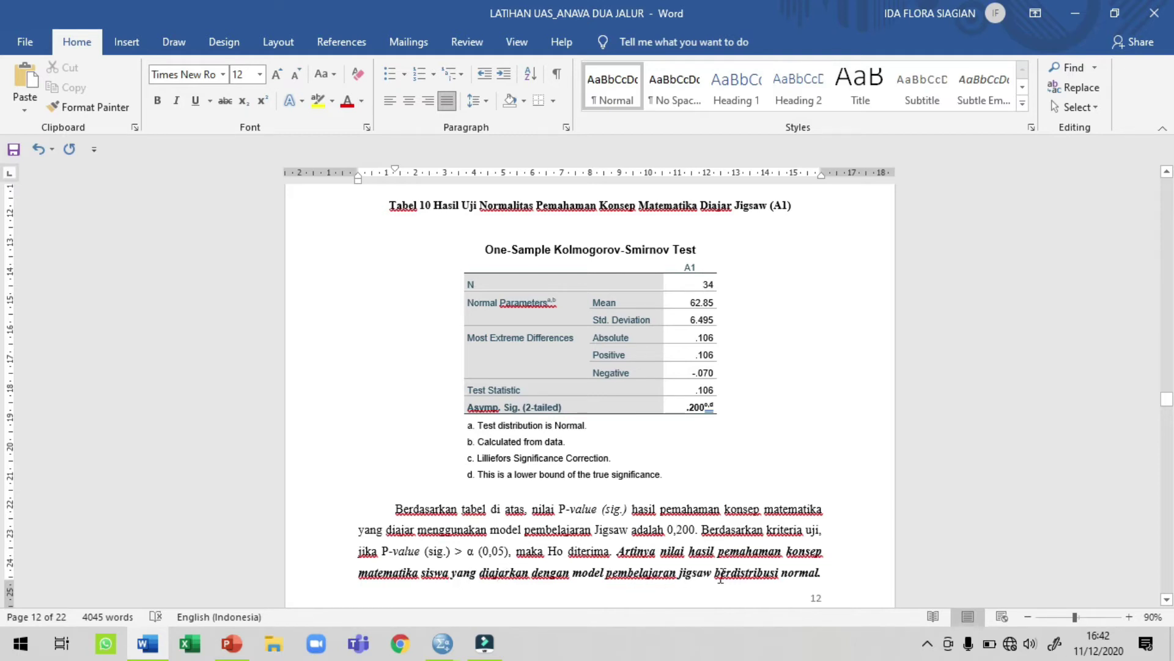
left_click(832, 573)
scroll(831, 573, "down", 3)
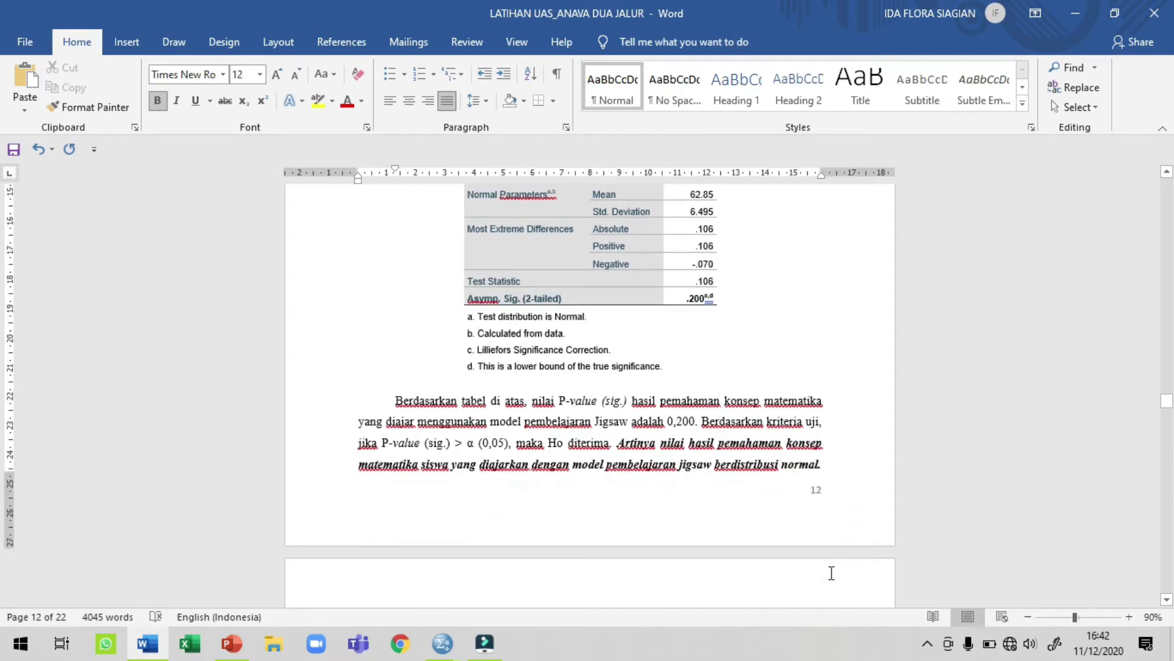
scroll(831, 573, "down", 1)
scroll(831, 573, "up", 5)
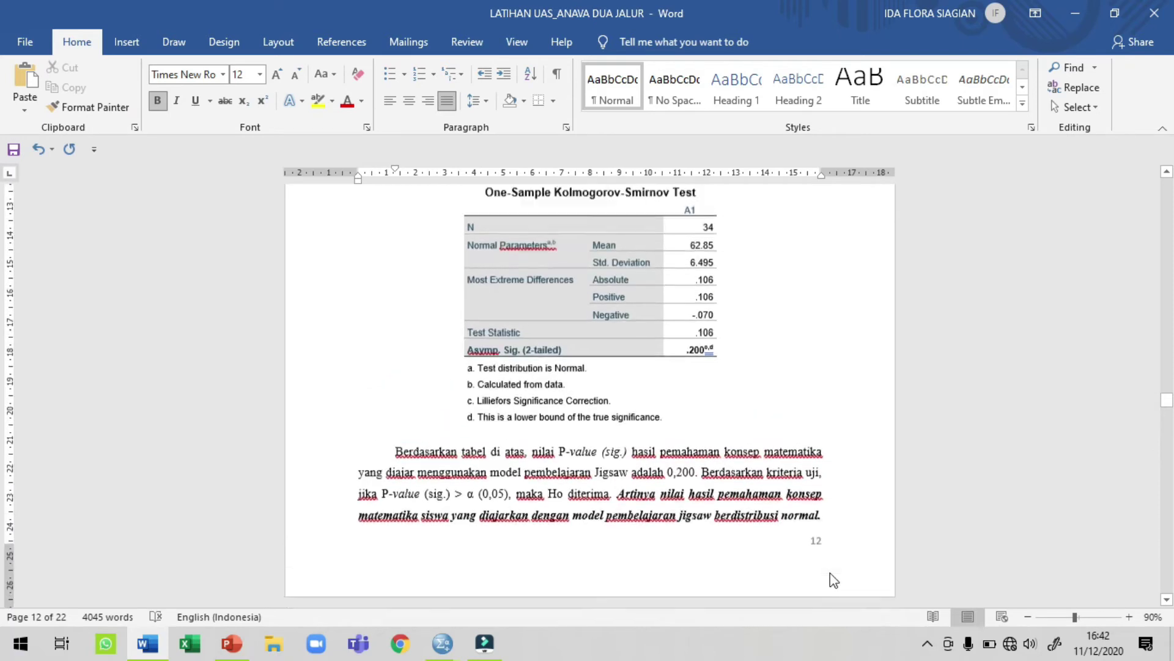
scroll(831, 572, "up", 2)
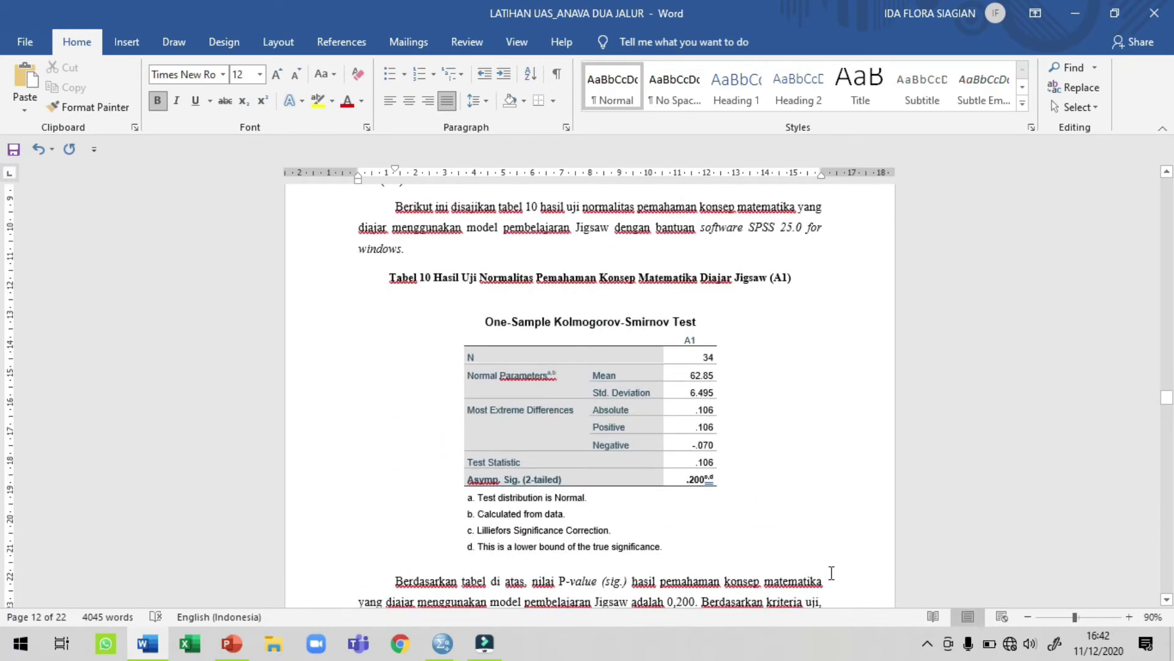
- Look through the remaining normality sections and place the cursor in heading c for high learning independence (B1)
scroll(831, 572, "down", 10)
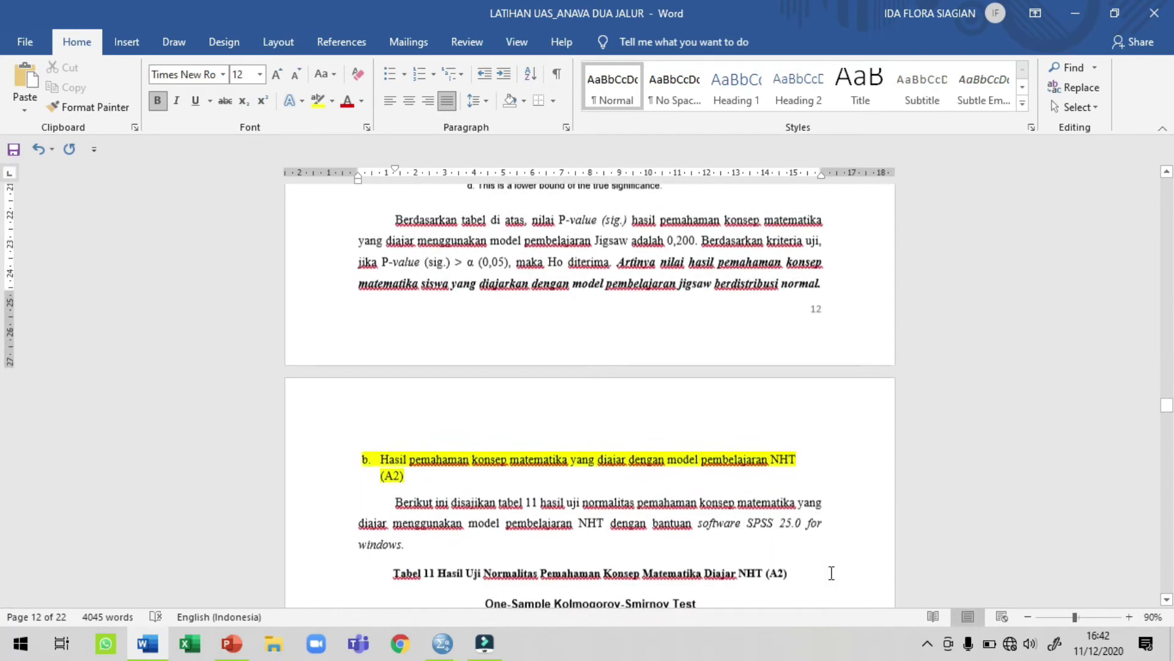
scroll(831, 572, "down", 3)
scroll(399, 411, "down", 6)
scroll(399, 412, "down", 15)
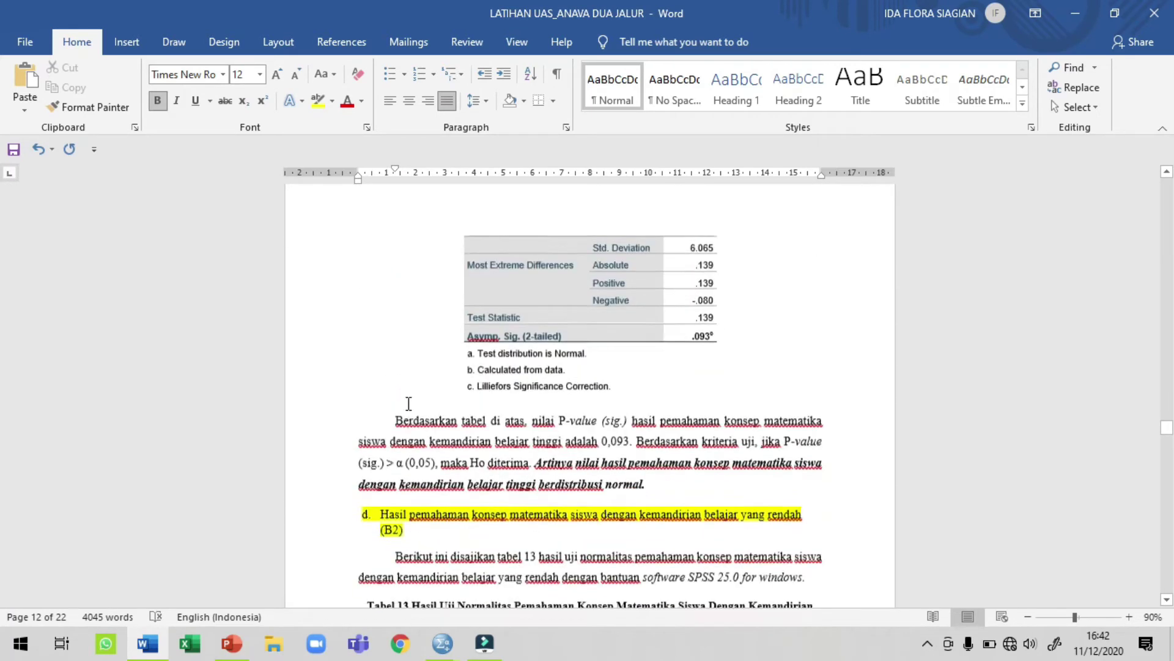
scroll(409, 404, "down", 4)
scroll(408, 403, "up", 10)
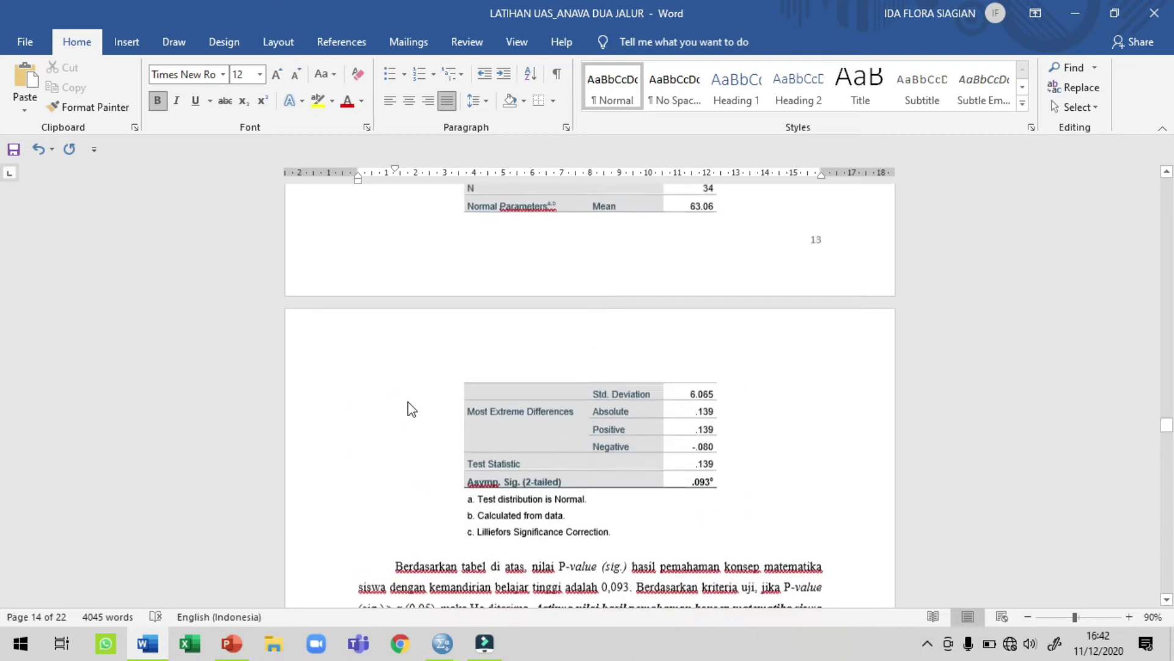
left_click(408, 361)
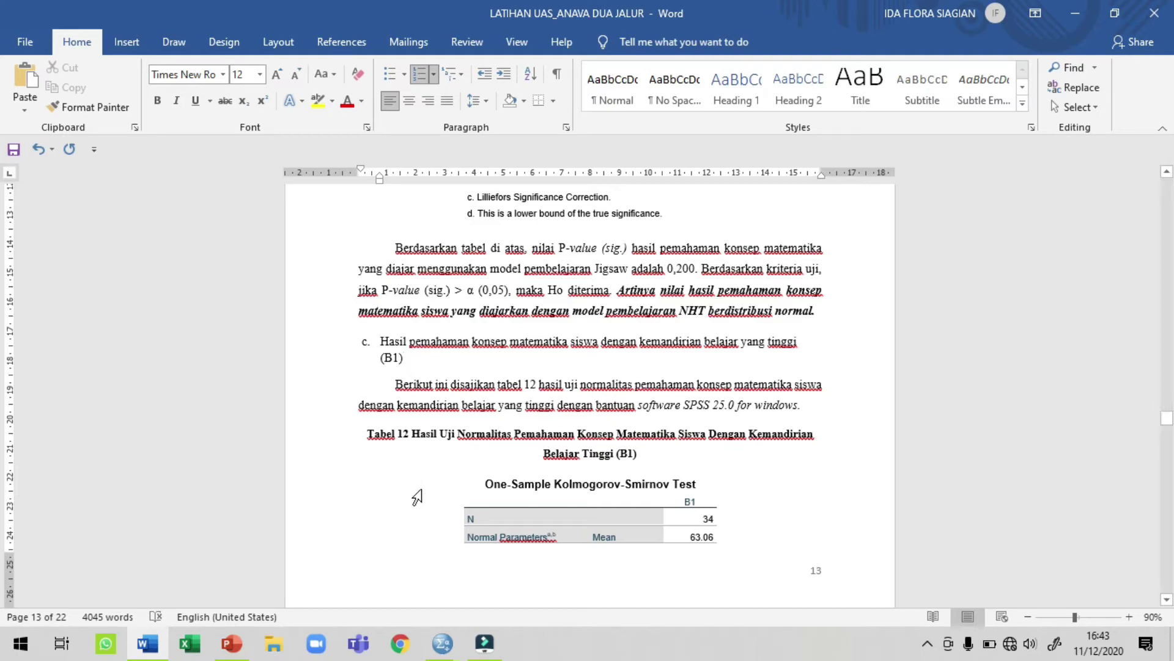
- Switch to SPSS, close the Output7 viewer without saving its contents, and return to the data editor
left_click(442, 641)
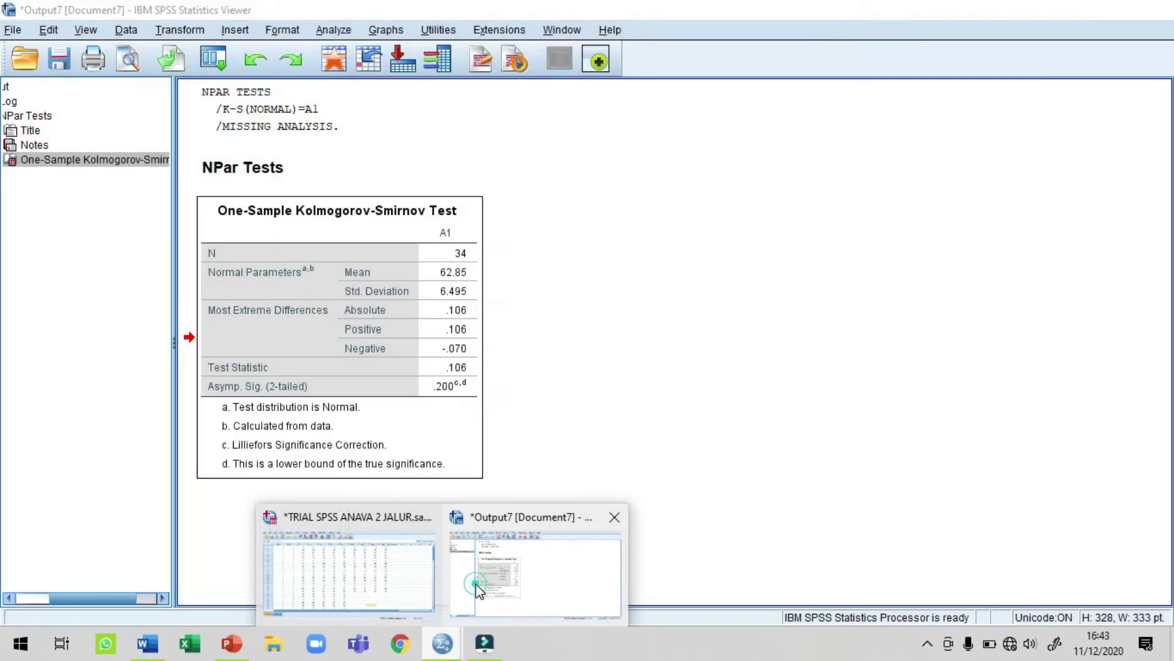
left_click(535, 574)
left_click(1153, 10)
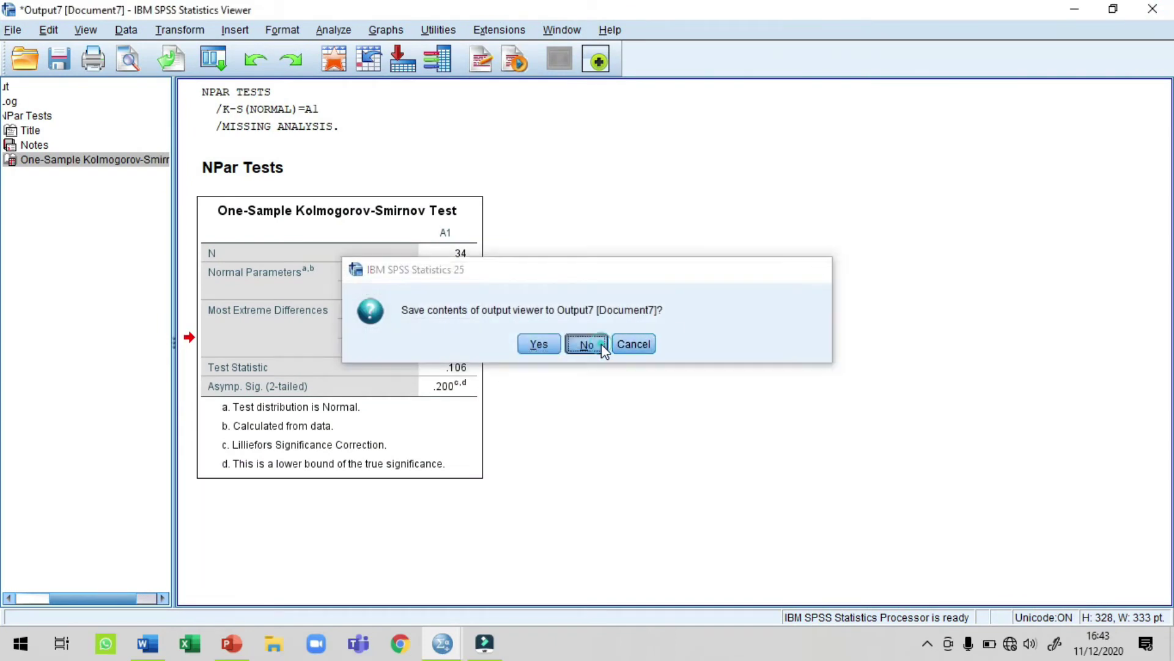
left_click(599, 343)
left_click(442, 640)
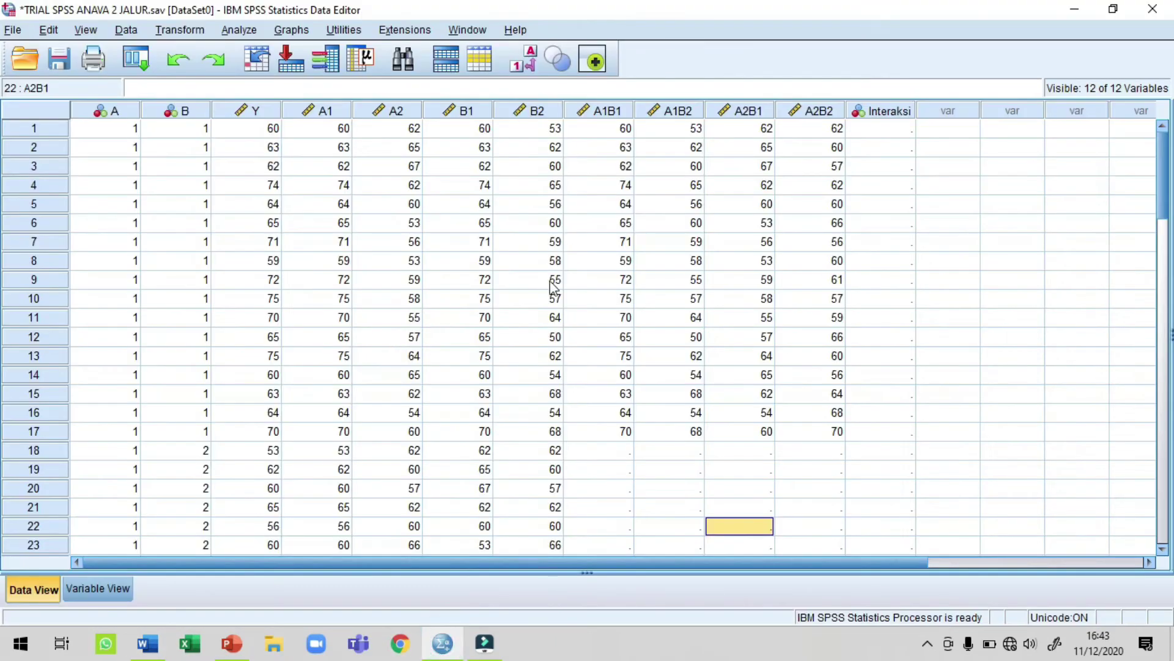
- Run a legacy One-Sample Kolmogorov-Smirnov test with B1 as the only test variable and the Normal distribution
left_click(239, 30)
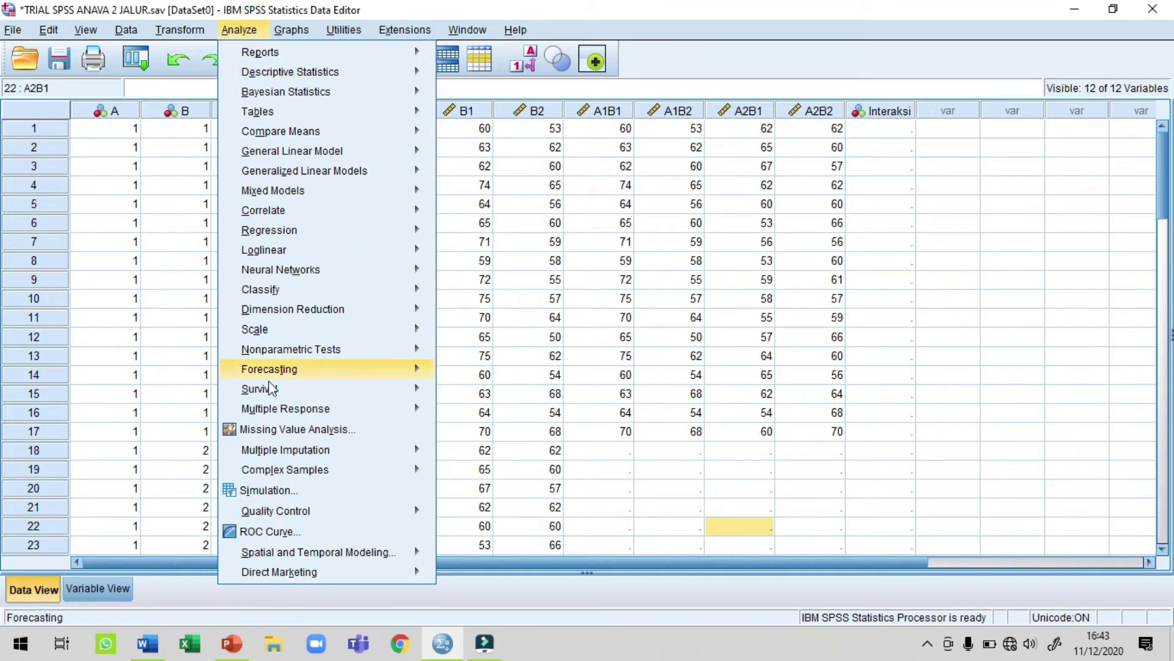
left_click(301, 351)
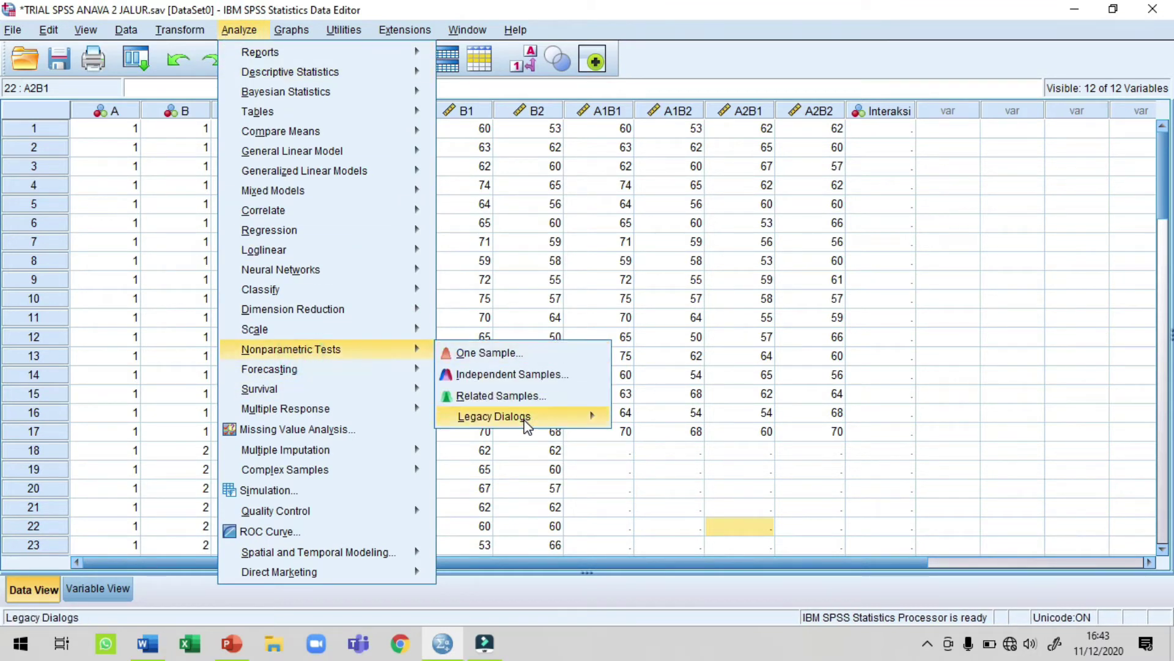
mouse_move(524, 421)
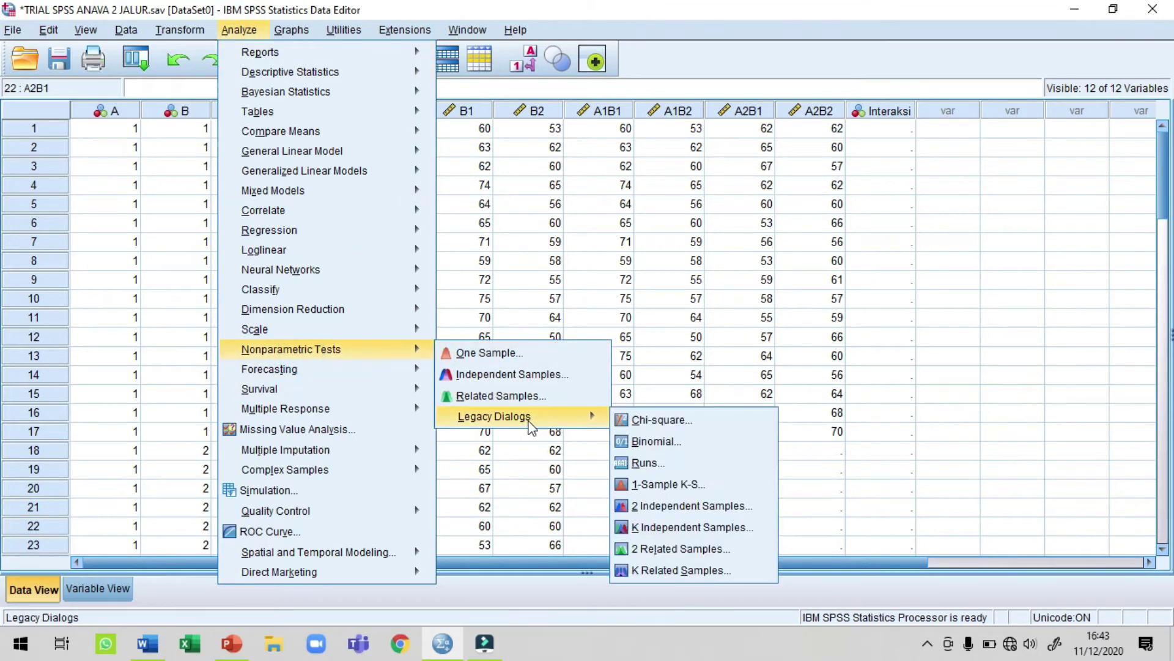
left_click(661, 488)
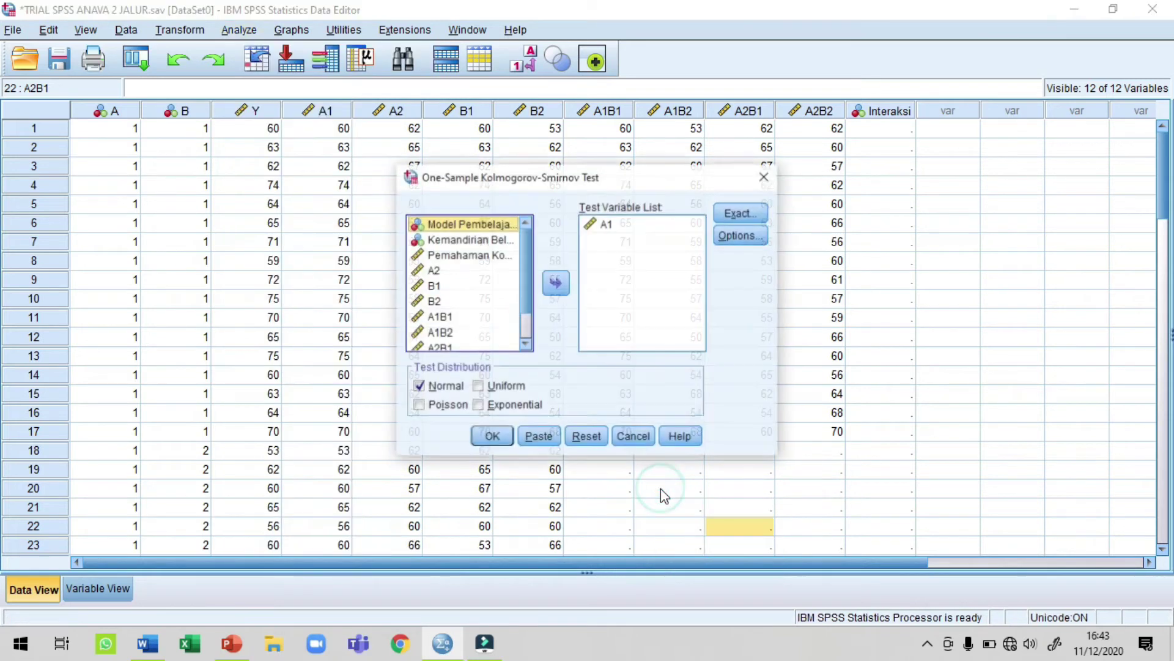
left_click(588, 437)
left_click(432, 302)
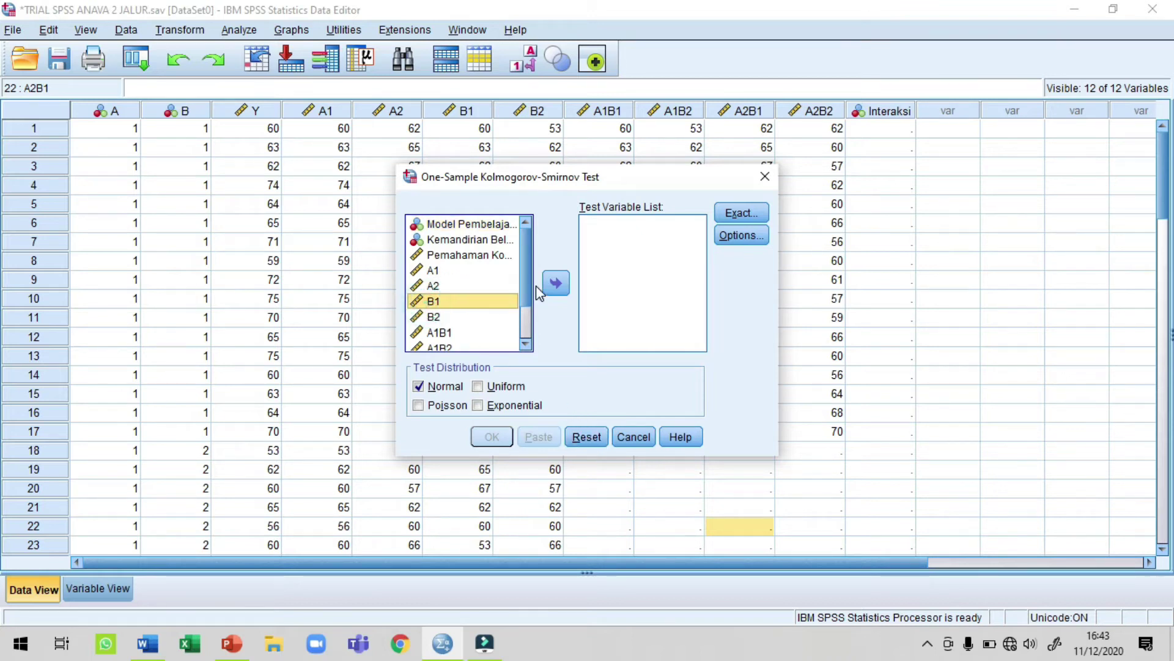
left_click(552, 288)
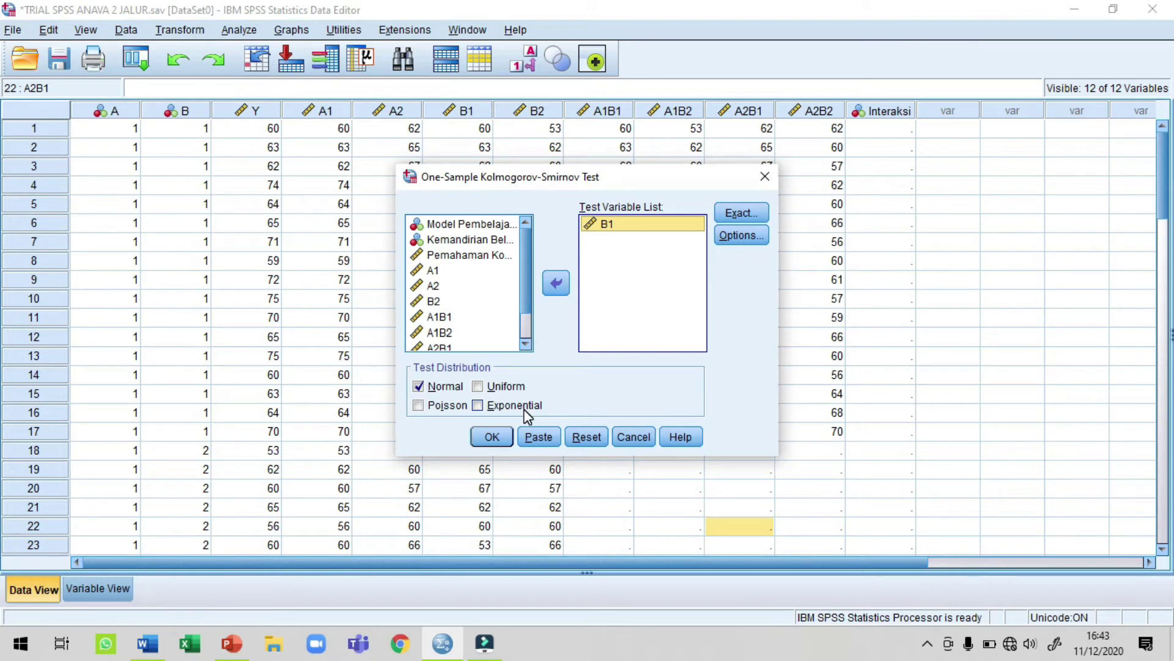
left_click(490, 437)
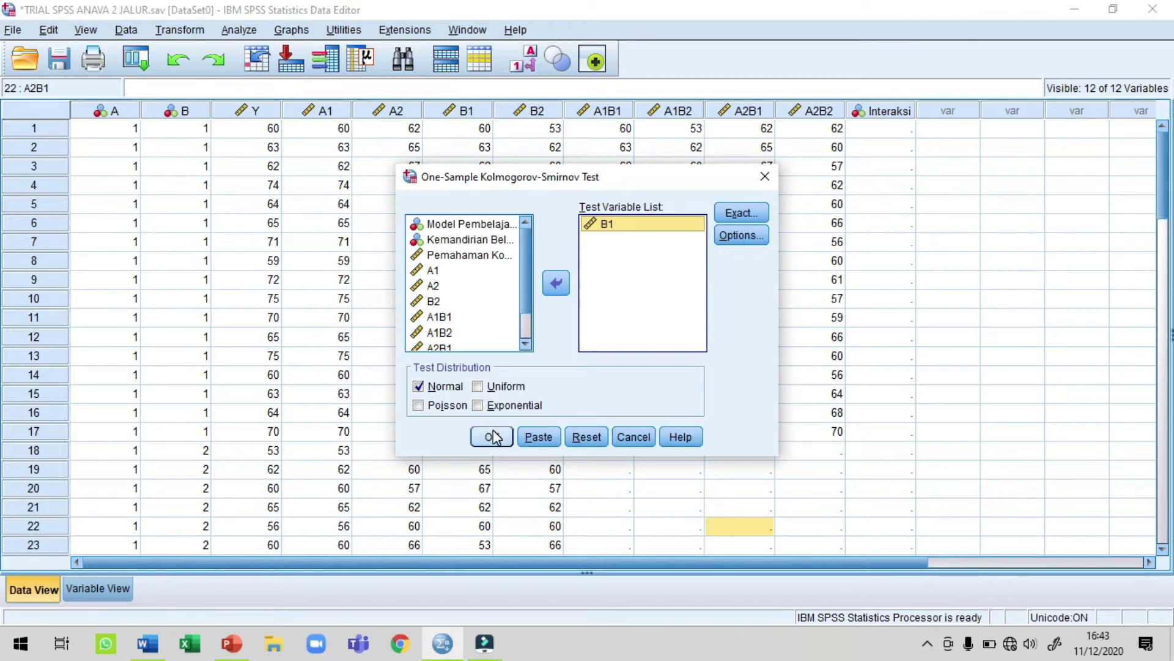
- Copy the One-Sample Kolmogorov-Smirnov Test table for B1 from the output viewer
left_click(328, 305)
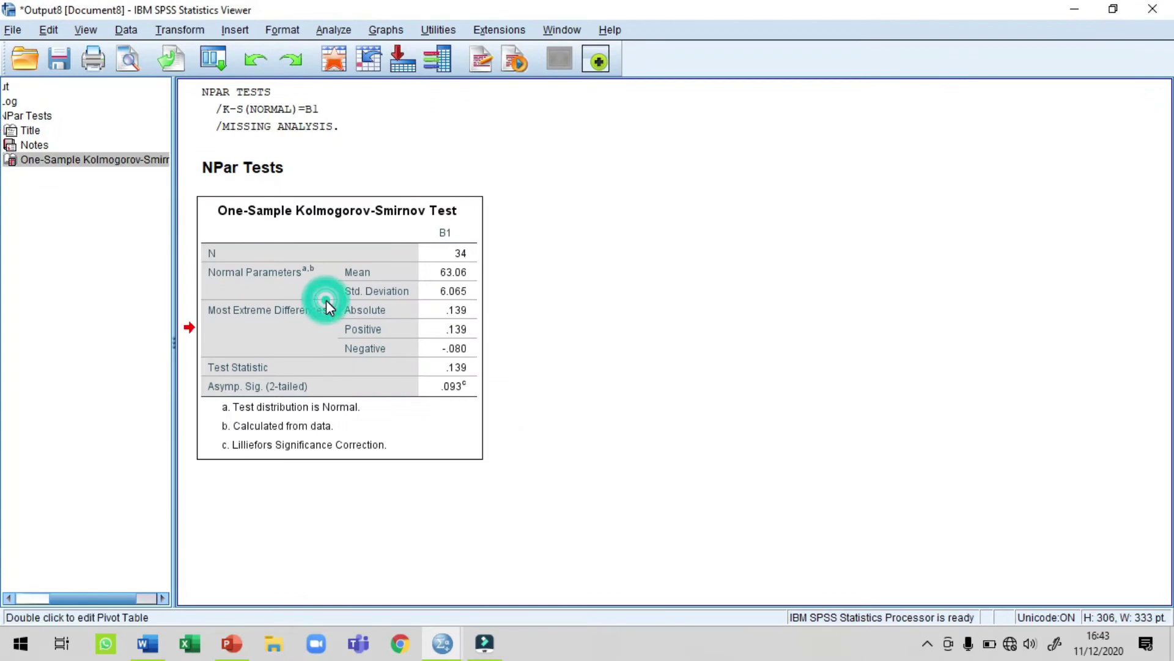
right_click(328, 304)
left_click(338, 338)
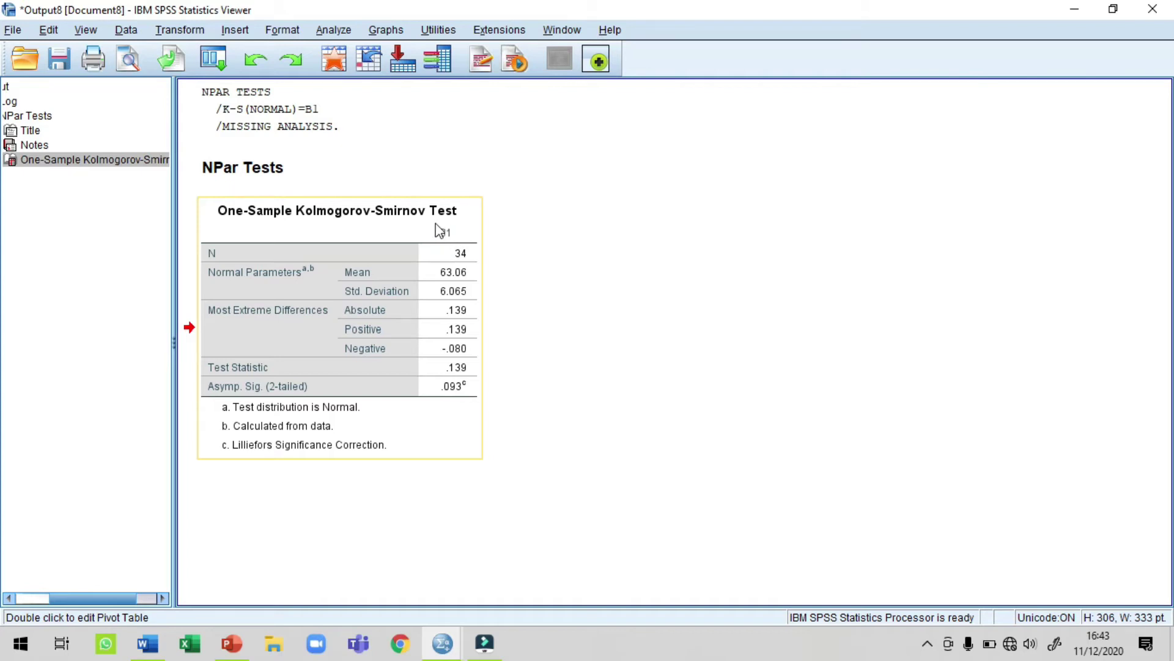
right_click(381, 237)
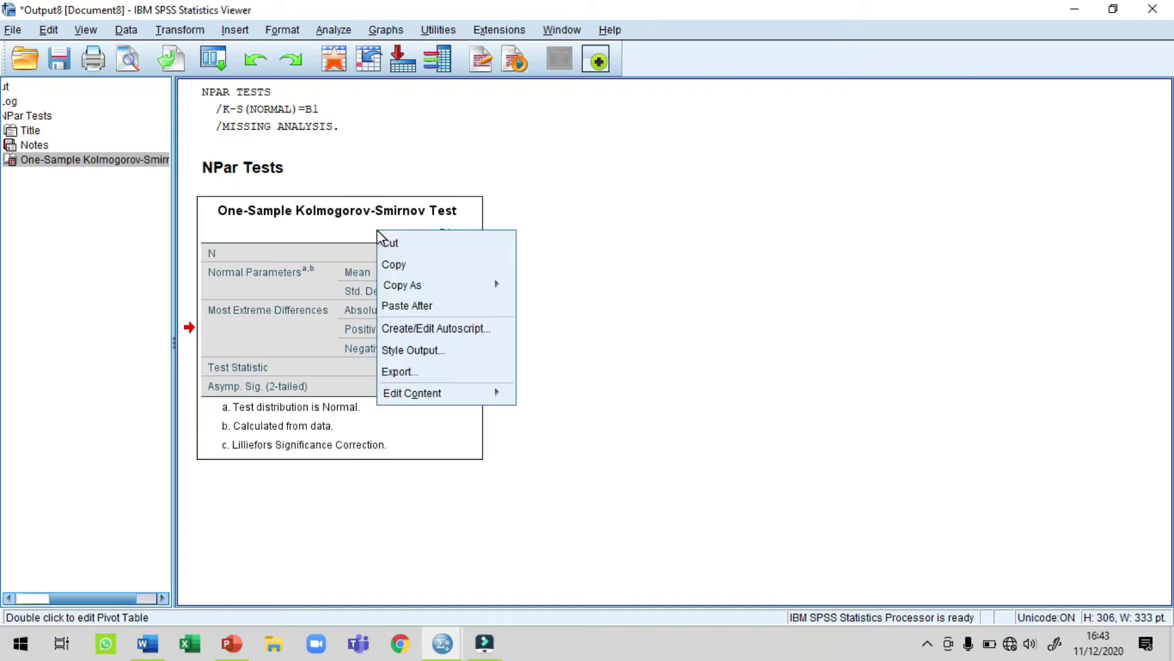
left_click(393, 262)
- Switch to Word and delete the existing Kolmogorov-Smirnov table under the Tabel 12 caption
left_click(148, 643)
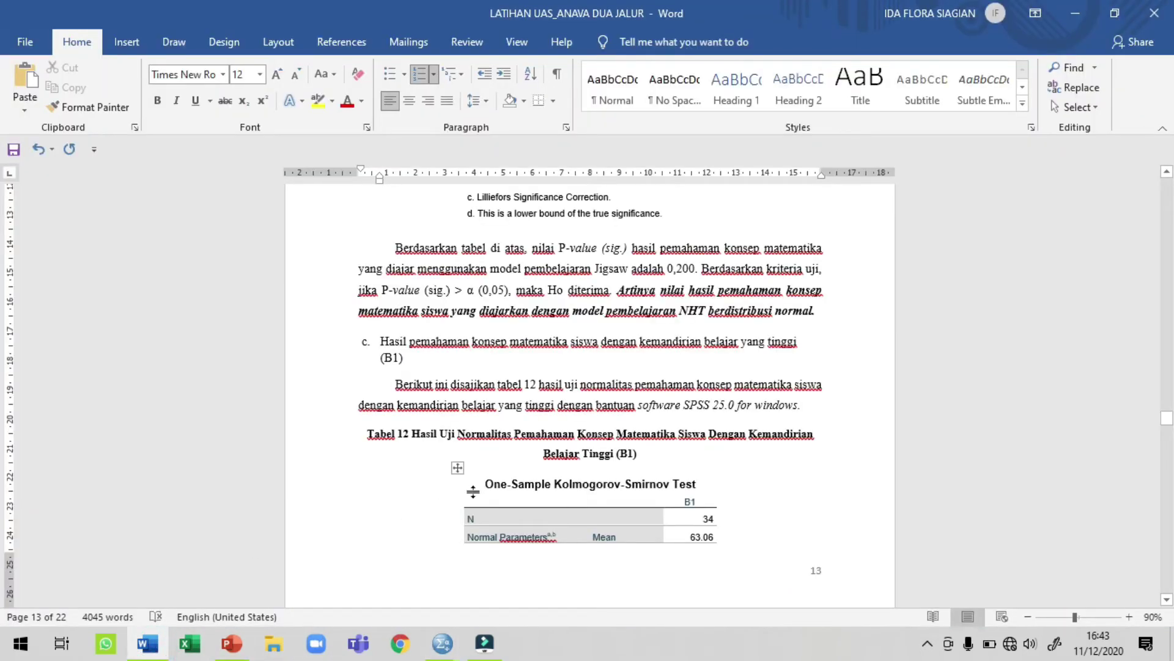
left_click(458, 470)
right_click(459, 469)
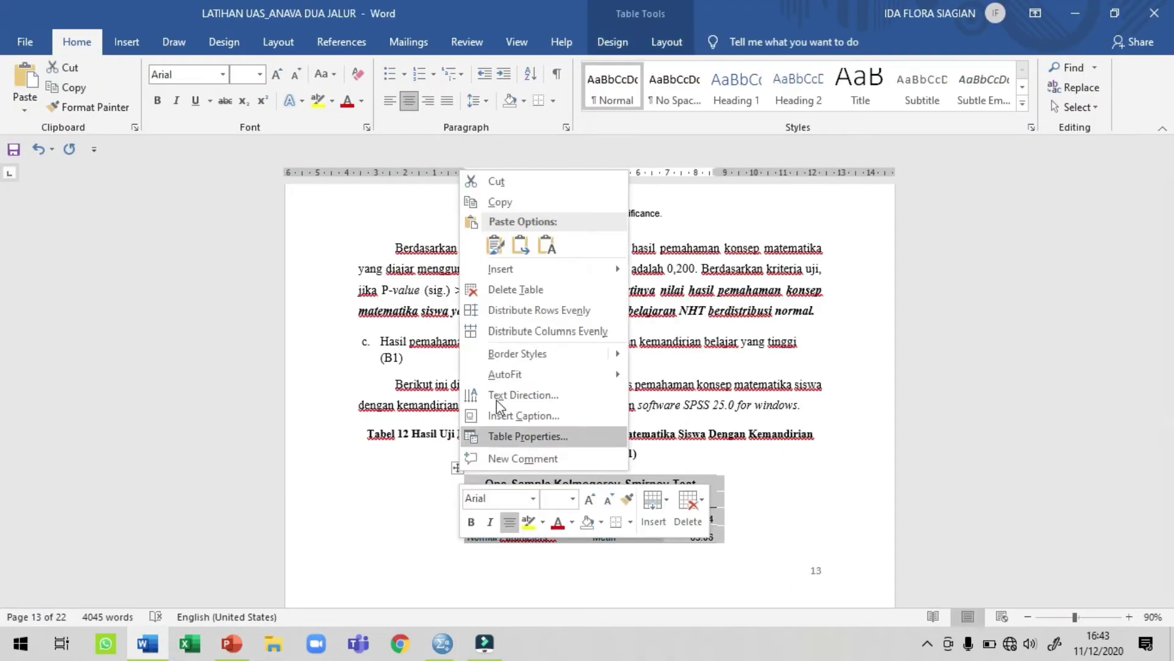
left_click(505, 291)
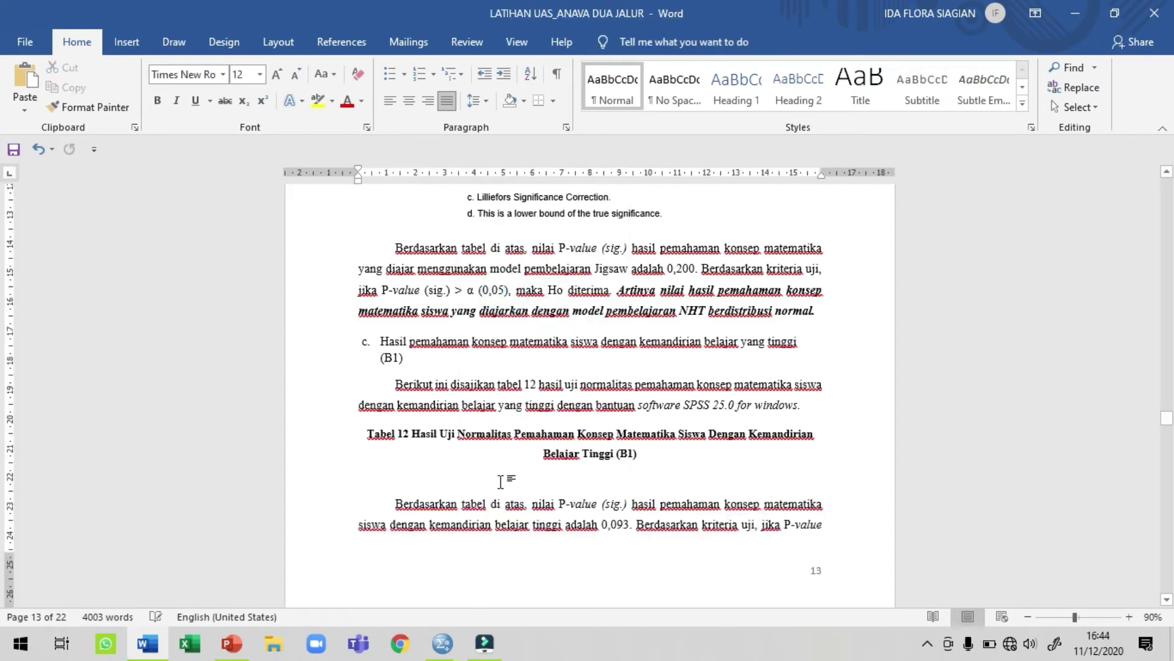
- Copy the B1 Kolmogorov-Smirnov table from the SPSS output and paste it under the Tabel 12 caption in Word
mouse_move(483, 642)
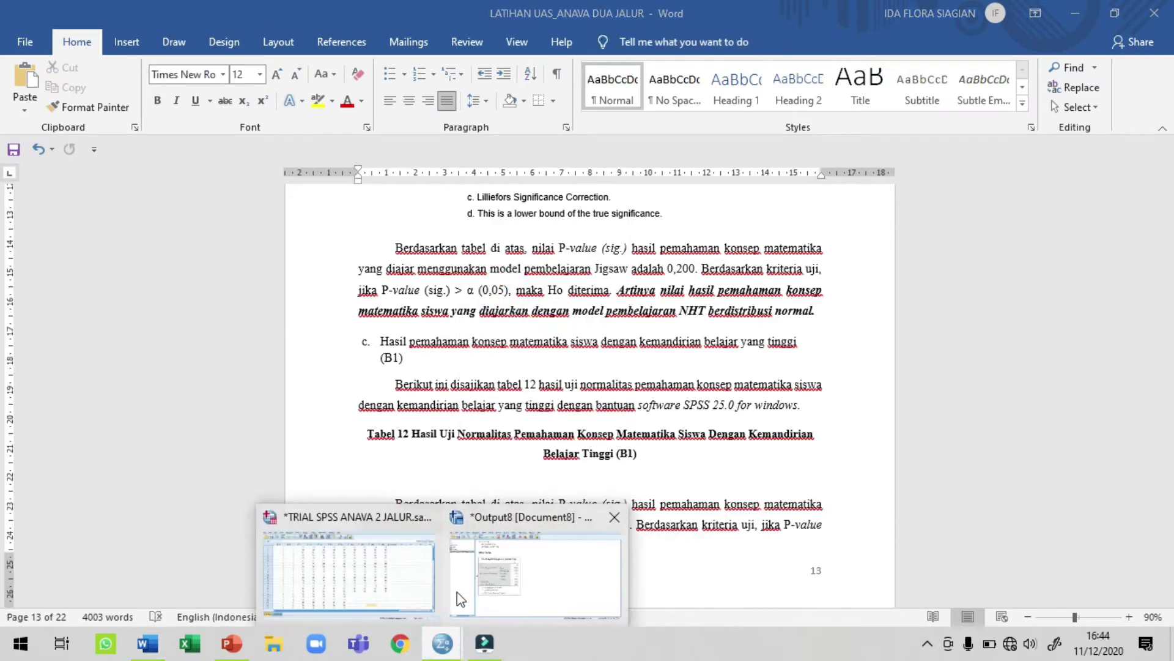
left_click(456, 592)
right_click(398, 343)
left_click(408, 368)
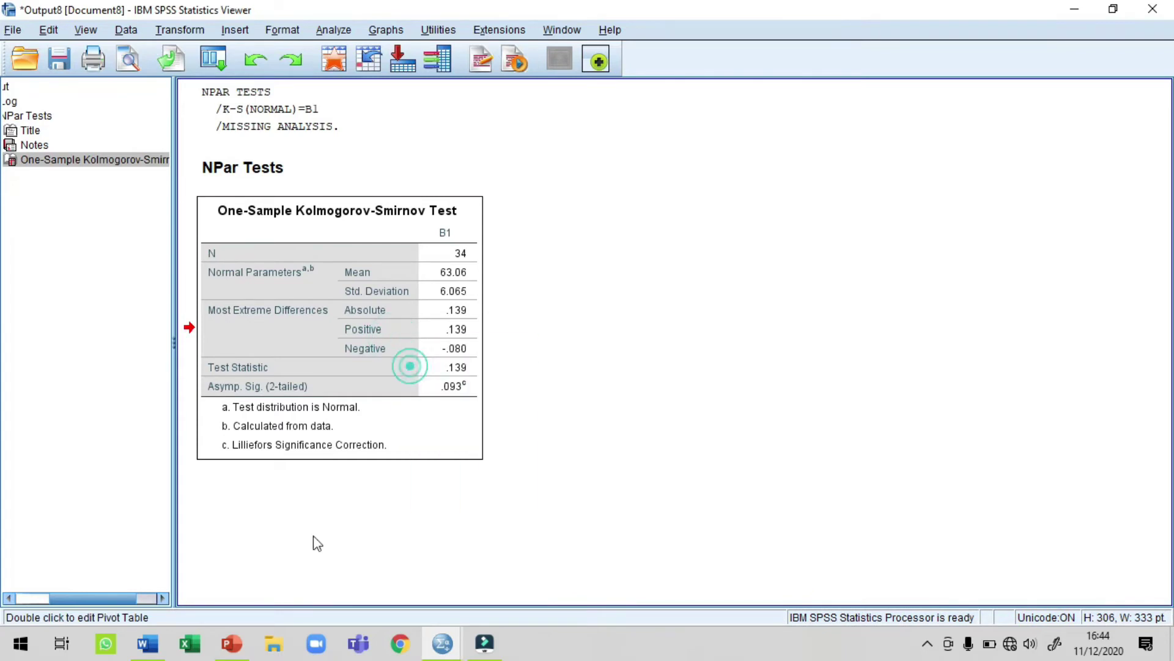
left_click(148, 642)
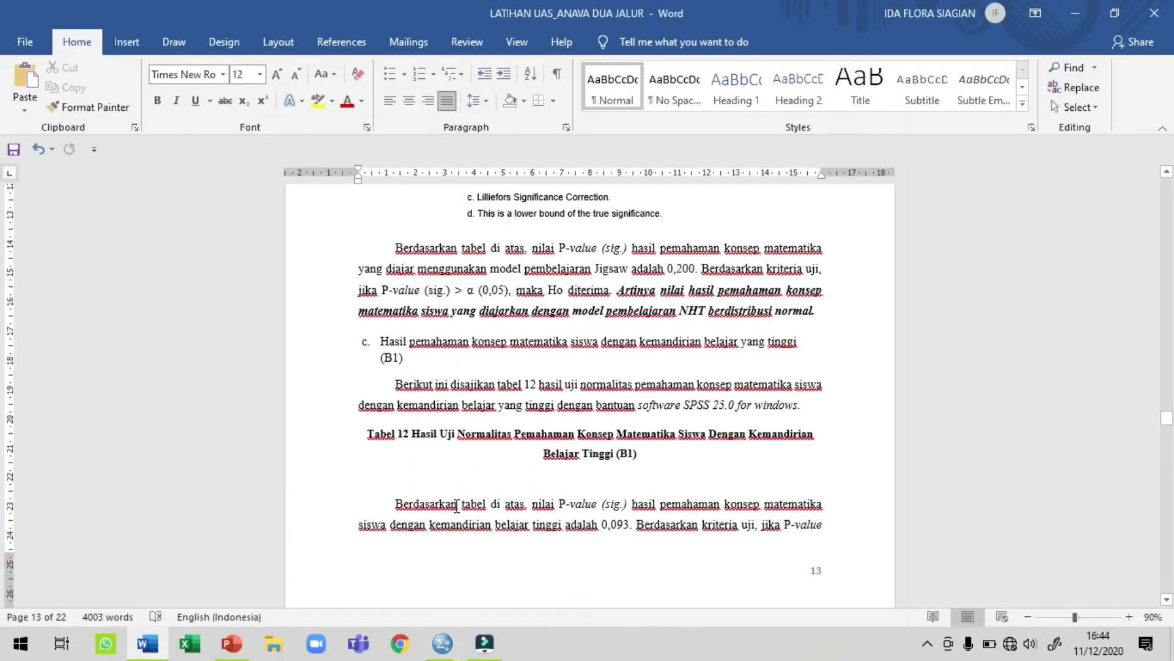
key("ctrl+v")
scroll(459, 422, "up", 5)
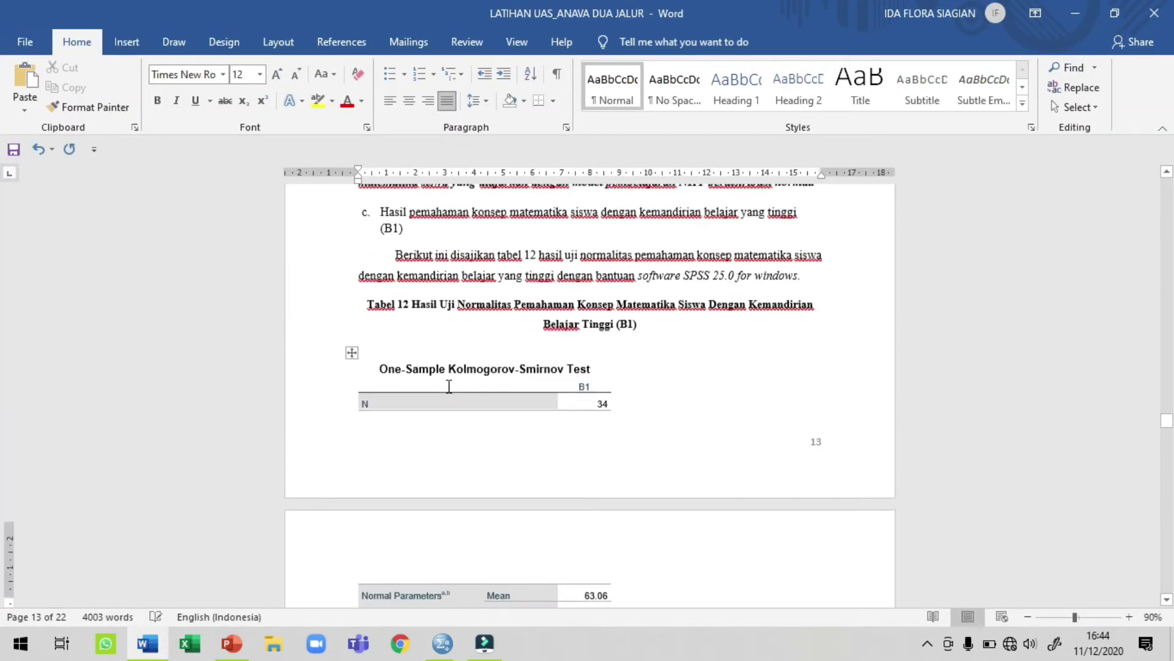
- Centre the pasted B1 Kolmogorov-Smirnov table on the page
left_click(349, 370)
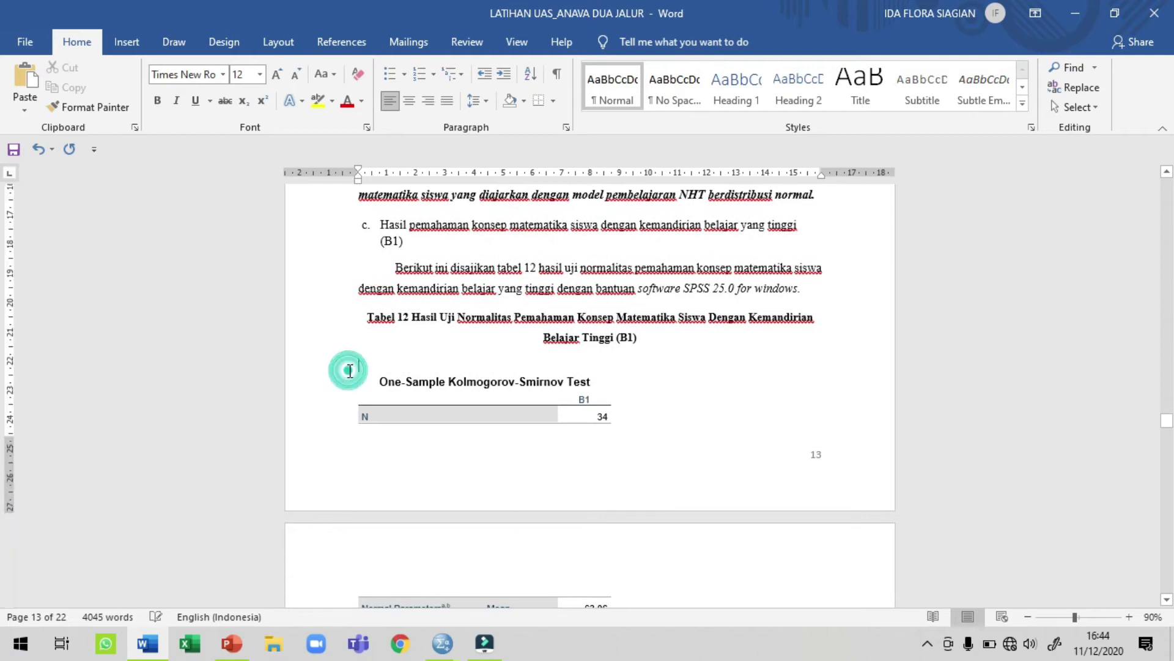
left_click(454, 430)
left_click(352, 365)
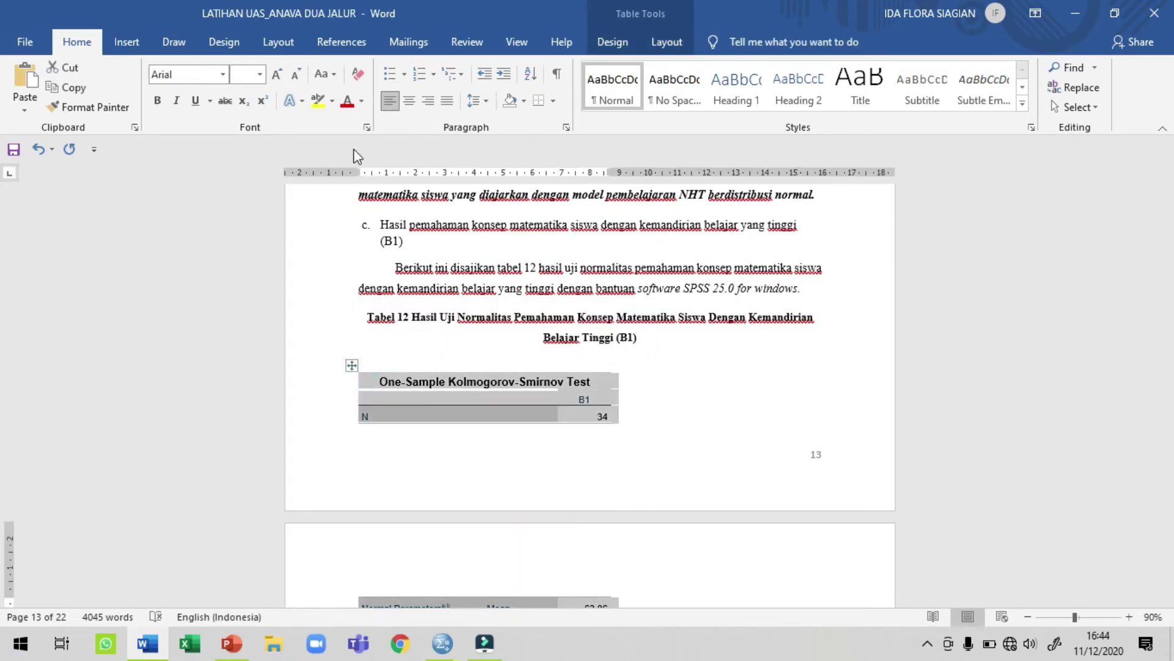
left_click(407, 102)
left_click(630, 365)
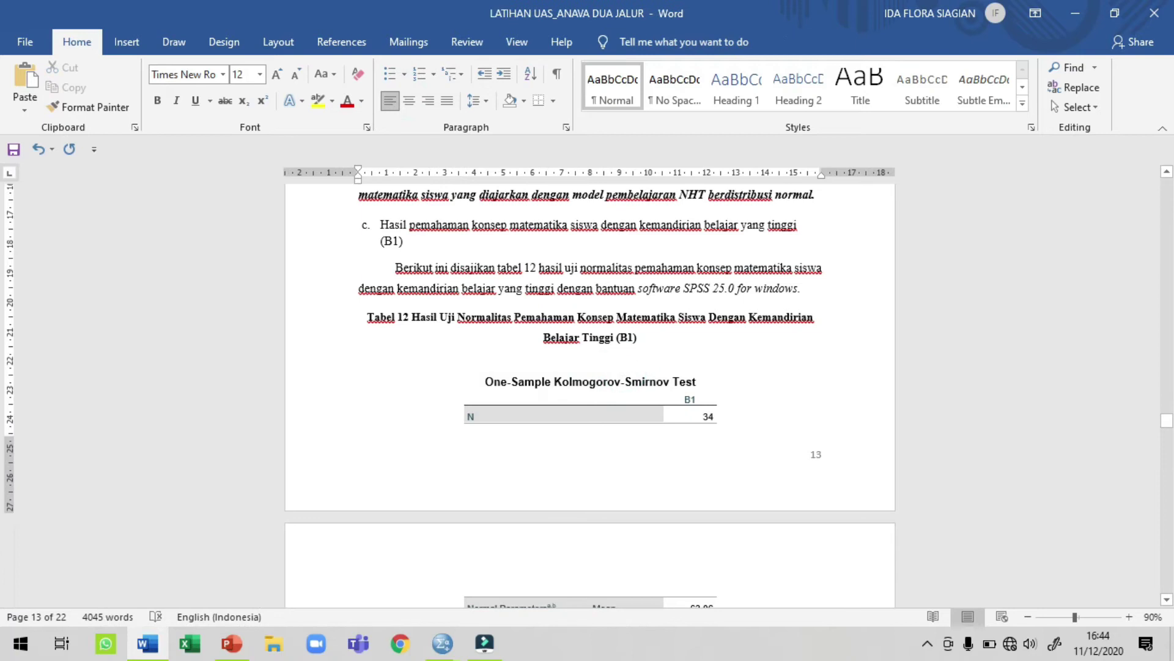
scroll(473, 372, "down", 5)
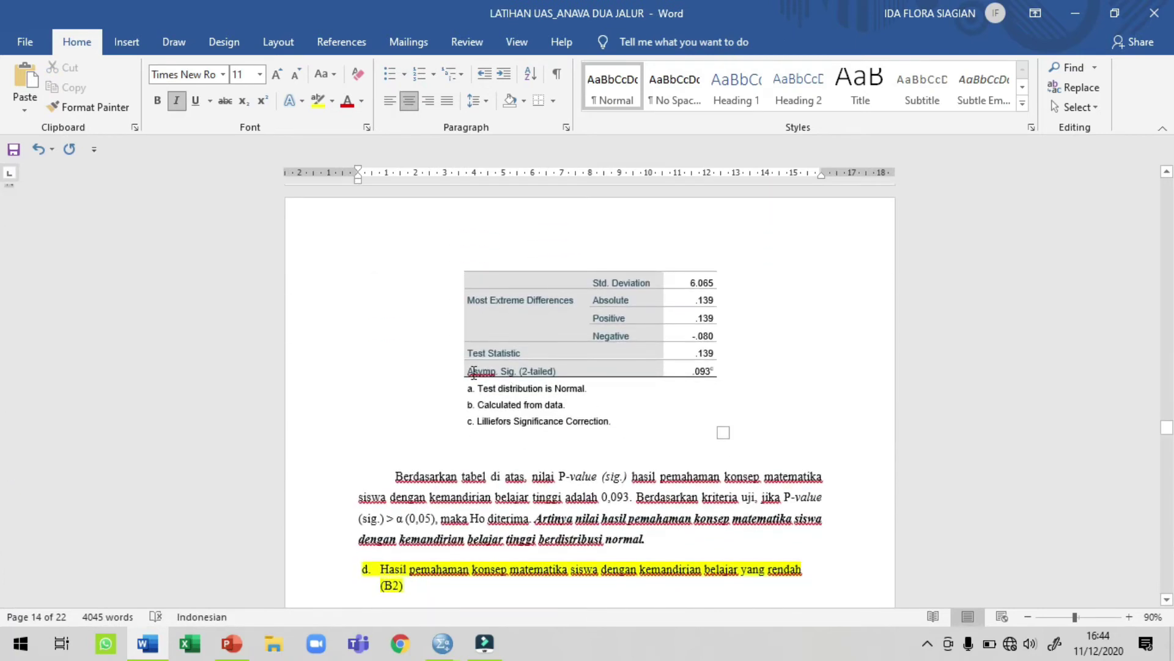
- Make the Asymp. Sig. (2-tailed) row bold in the B1 Kolmogorov-Smirnov table
left_click_drag(471, 370, 715, 368)
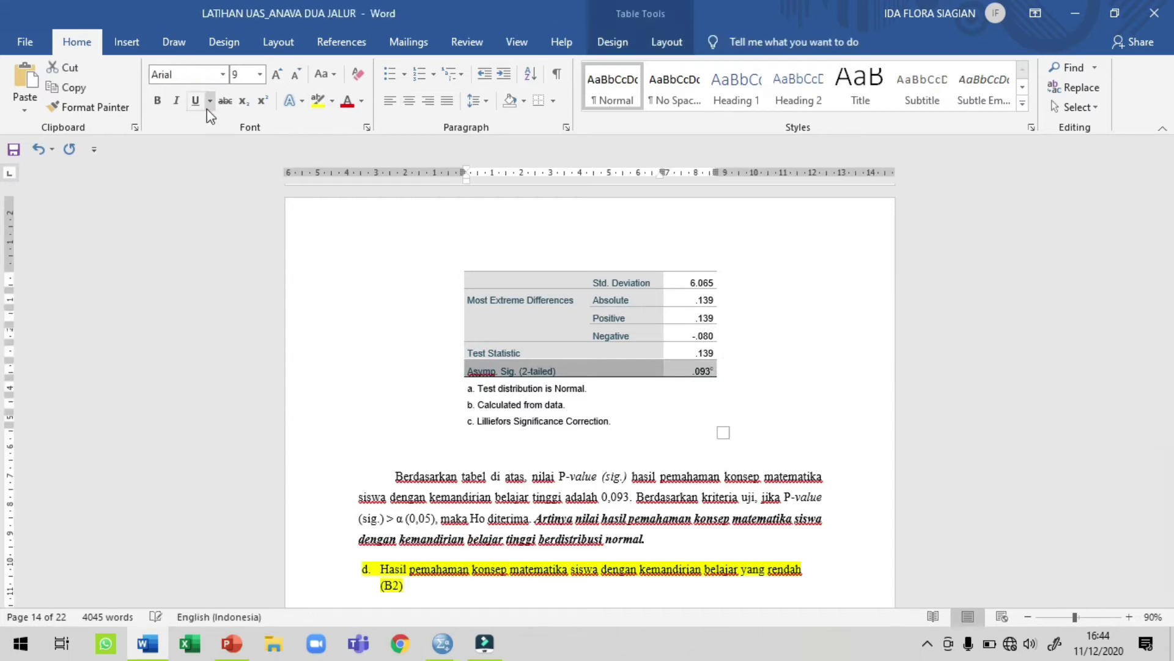
left_click(157, 101)
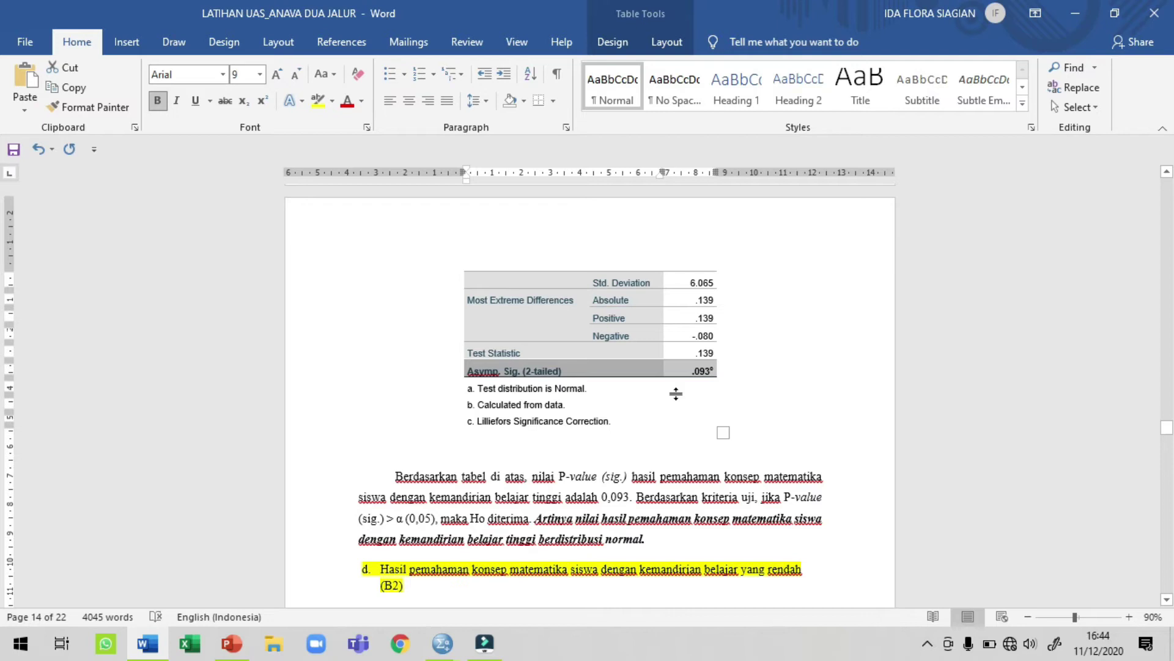
left_click(683, 478)
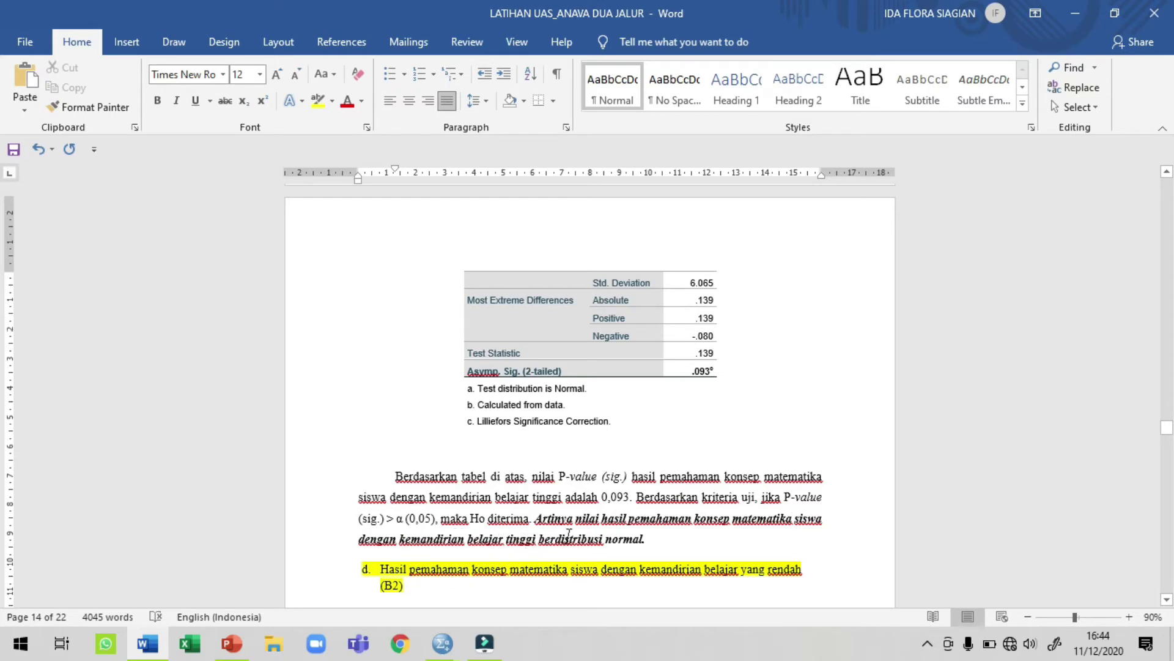
left_click(651, 536)
- Go to section e on A1B1 in the report and close the SPSS output window with the B1 results without saving
scroll(653, 537, "down", 8)
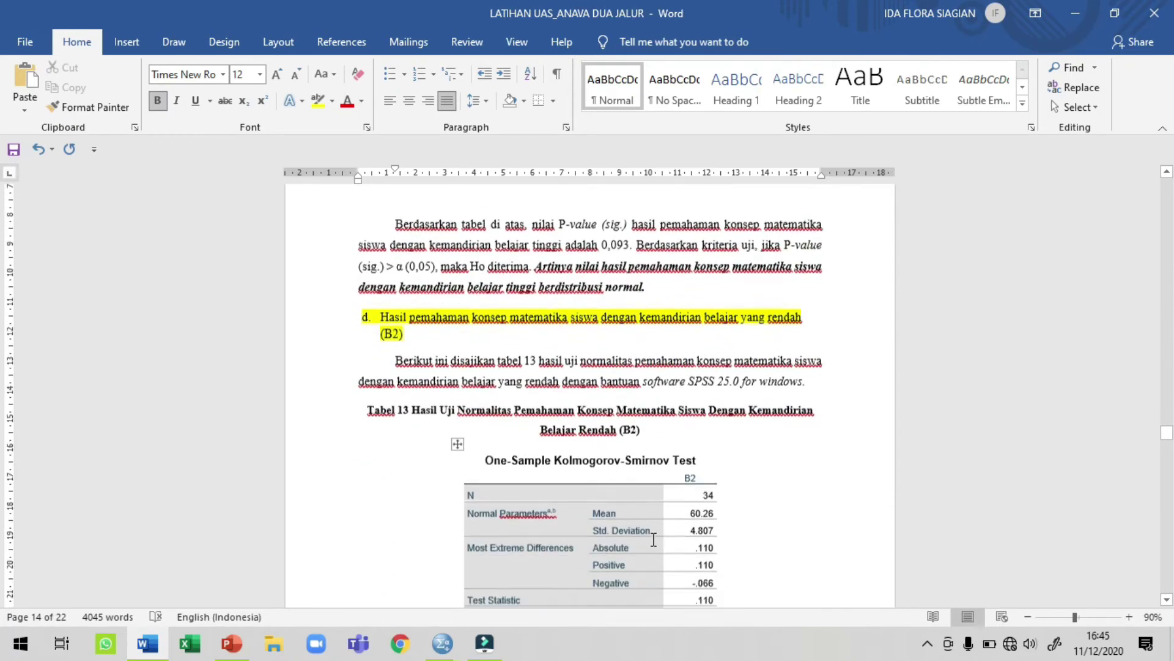
scroll(654, 539, "down", 7)
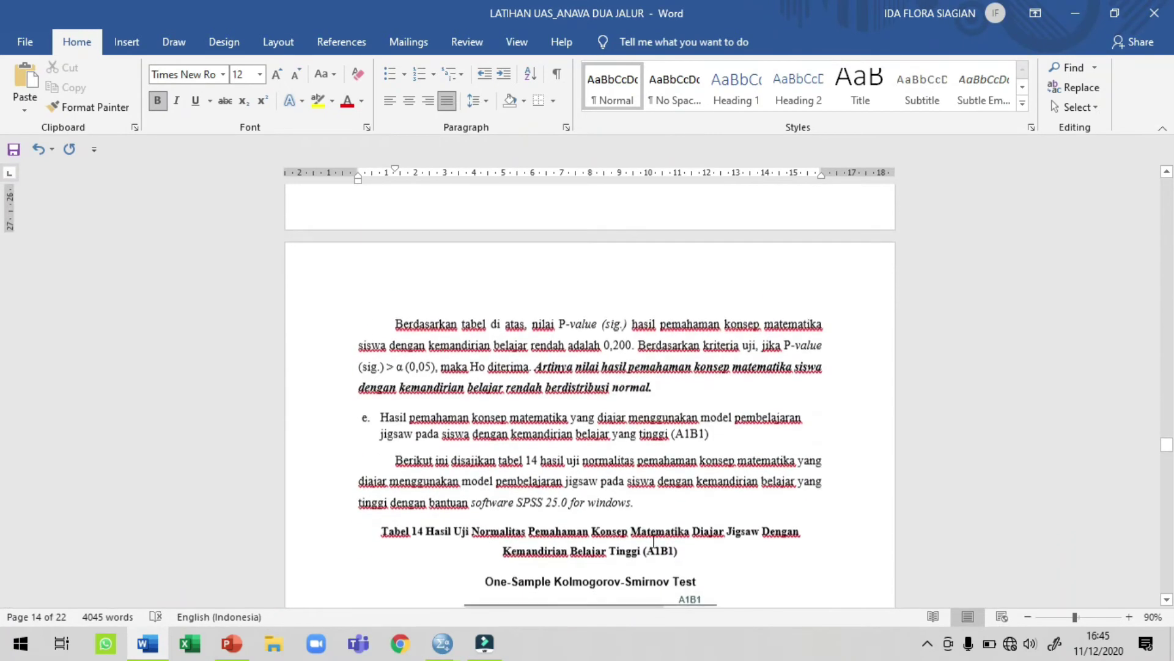
scroll(654, 541, "down", 2)
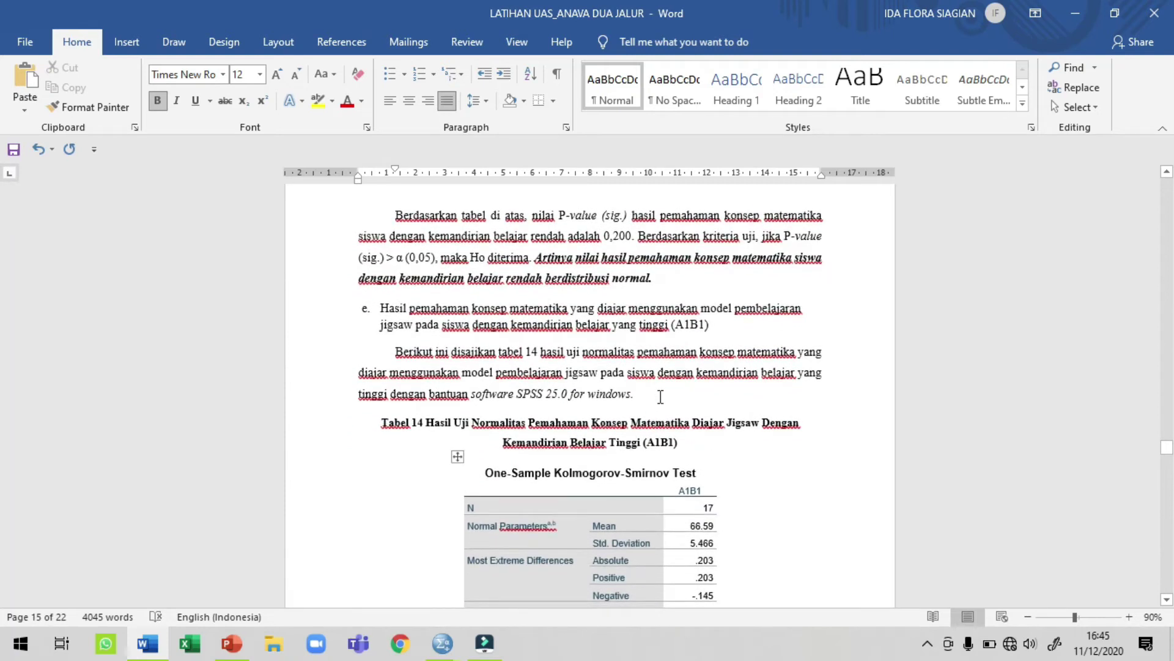
left_click(722, 326)
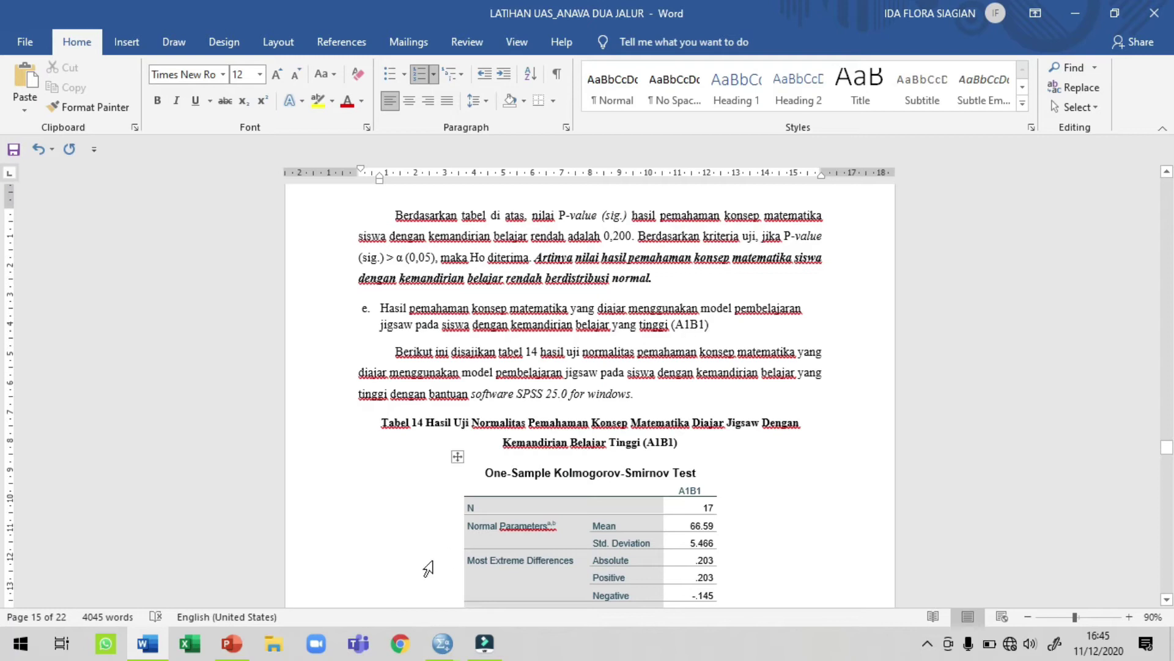
mouse_move(442, 643)
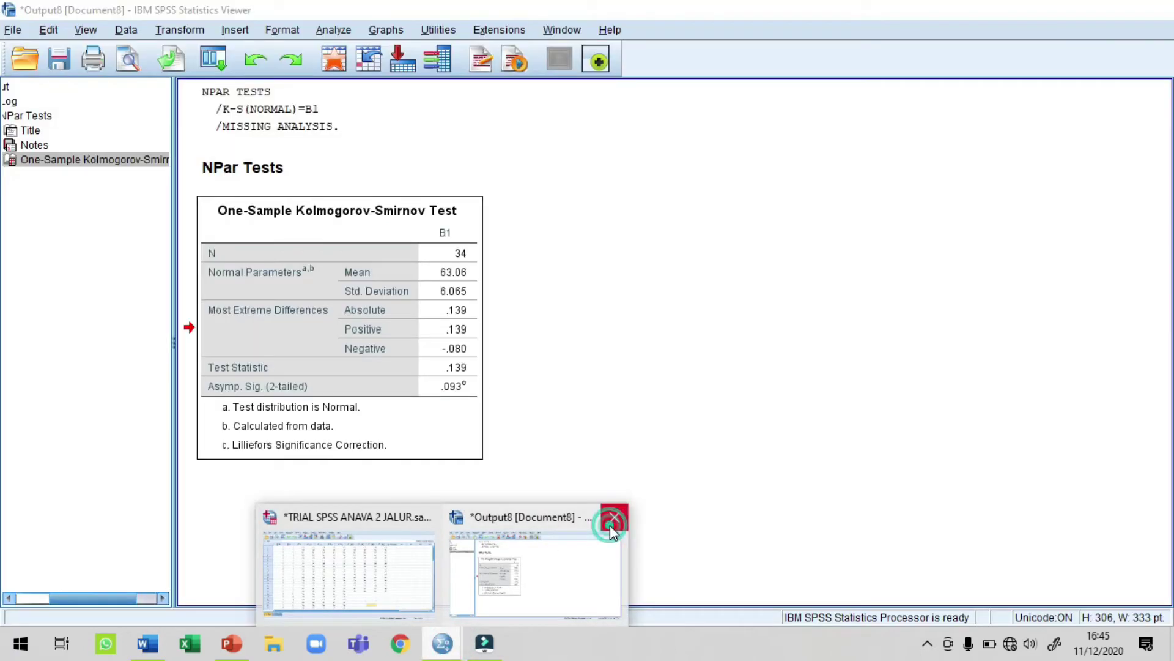
left_click(611, 517)
left_click(583, 354)
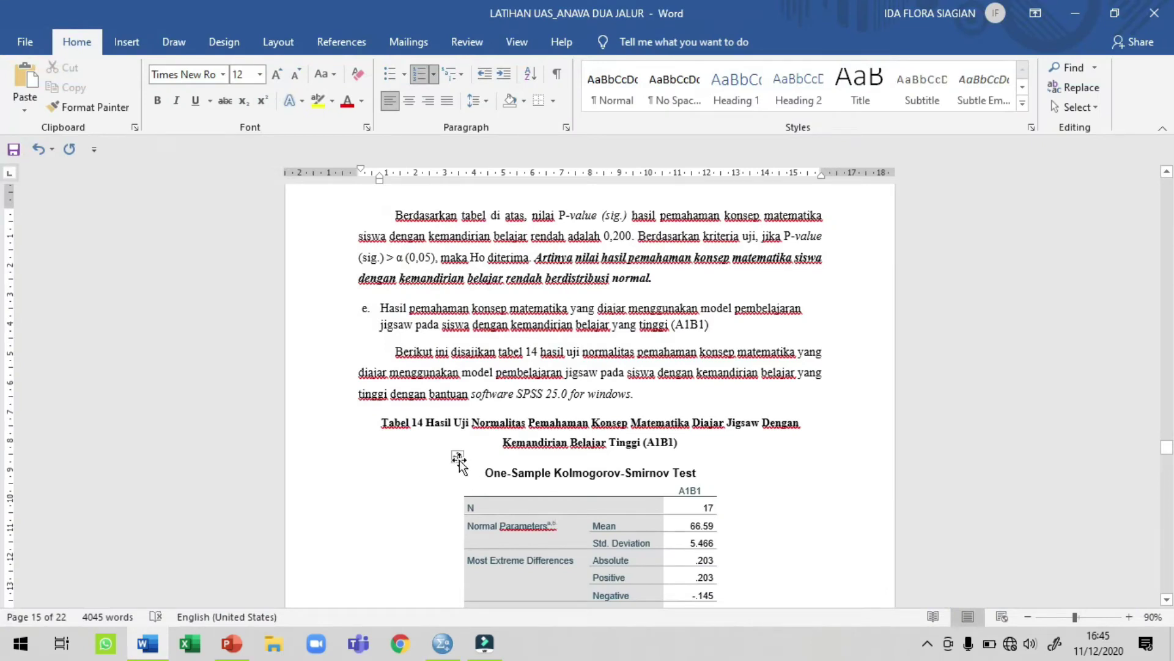
- Delete the existing Kolmogorov-Smirnov table under the Tabel 14 caption
left_click(457, 456)
right_click(460, 460)
left_click(509, 279)
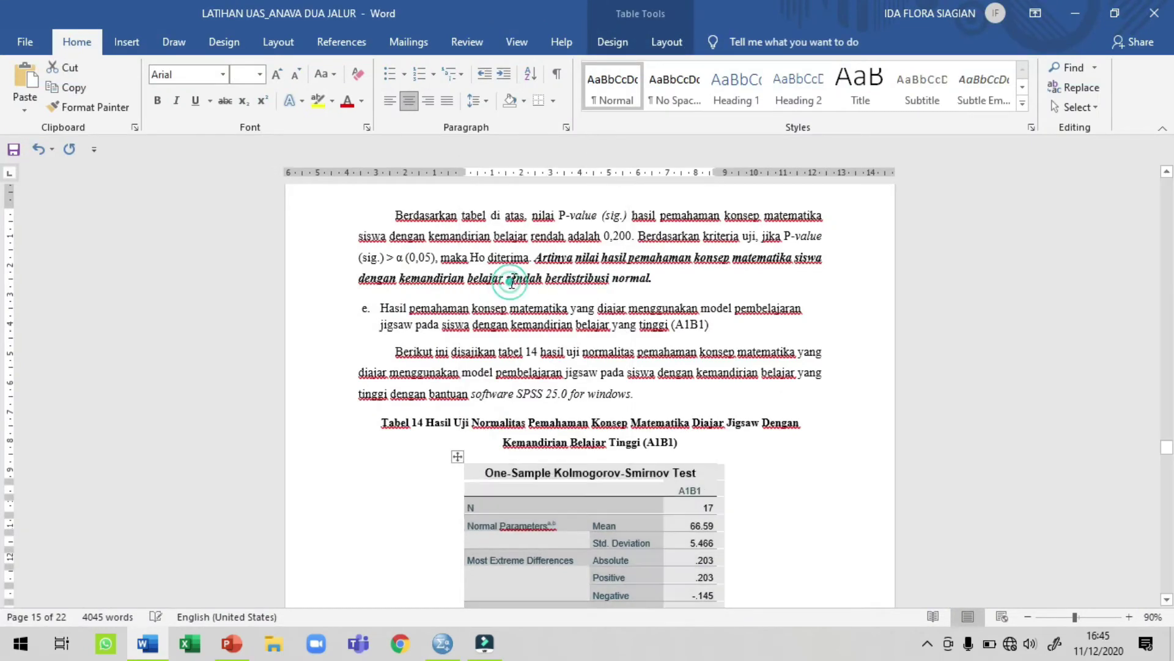
- Switch to SPSS, reset the legacy One-Sample Kolmogorov-Smirnov test and run it on A1B1 with the Normal test distribution
left_click(444, 643)
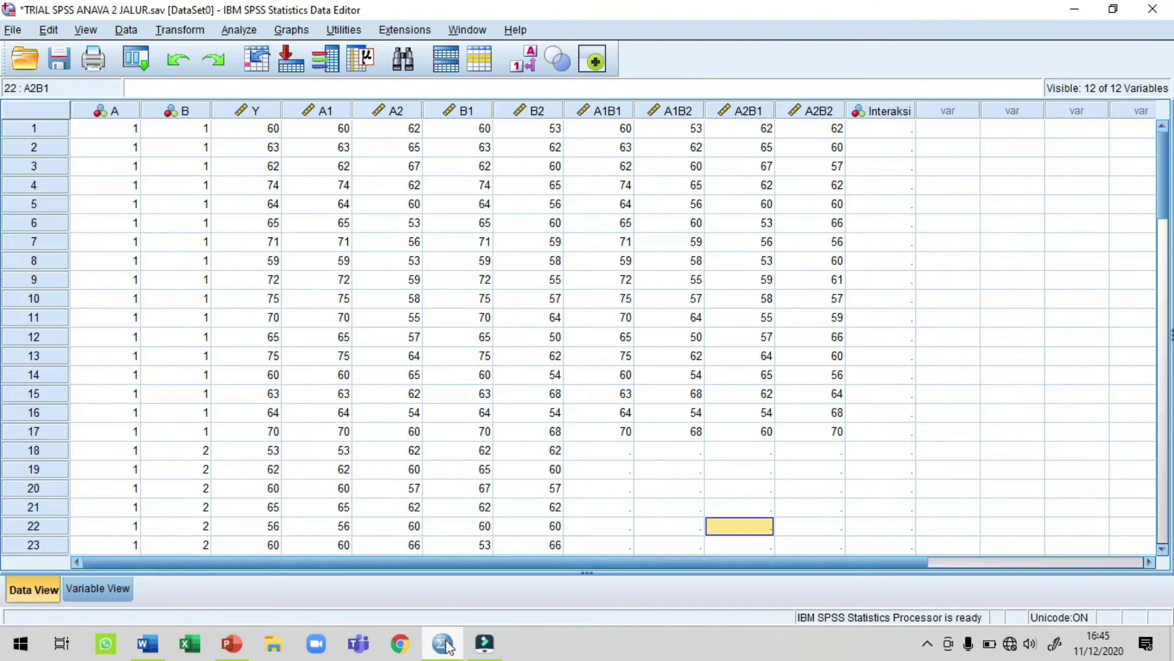
left_click(251, 30)
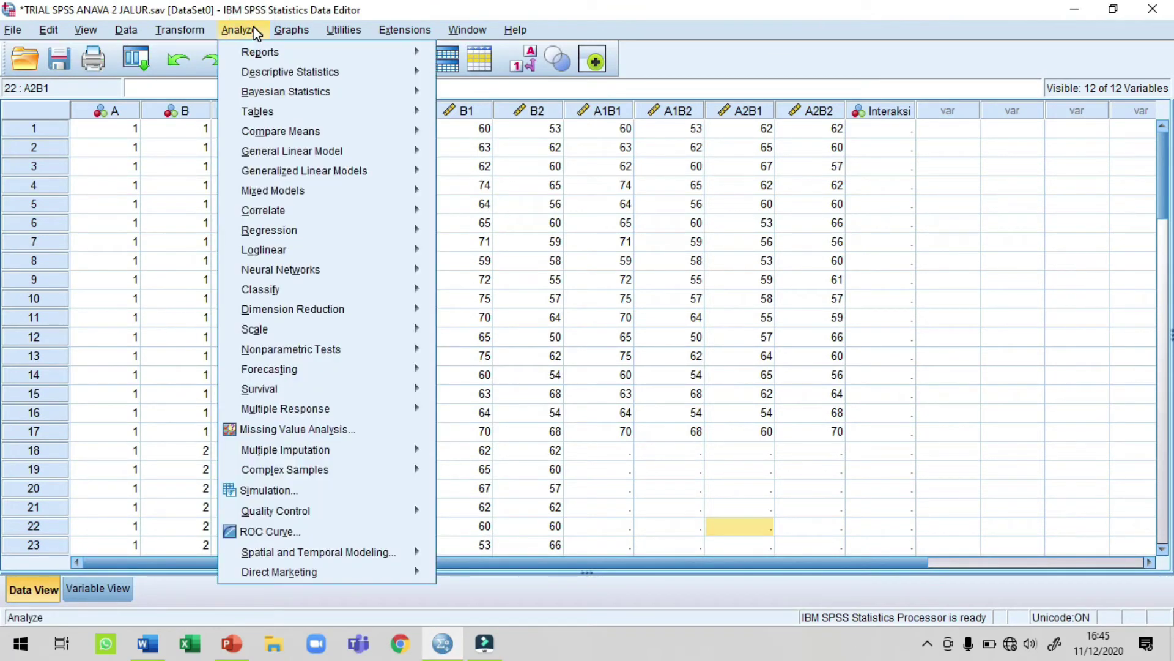
left_click(319, 351)
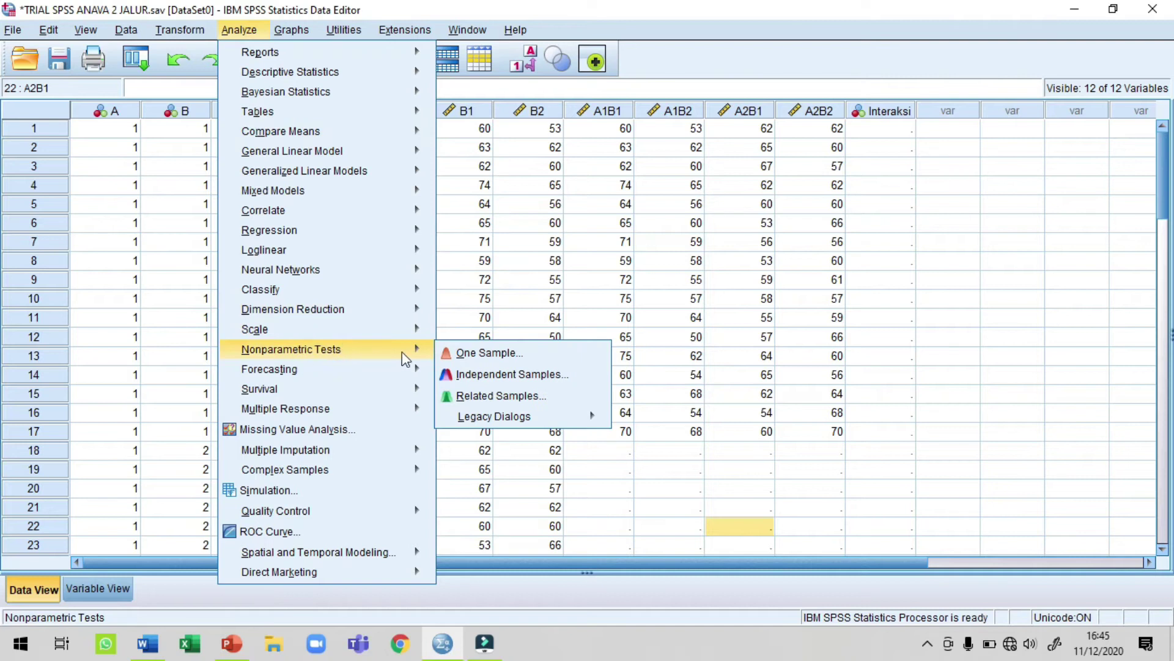
left_click(518, 420)
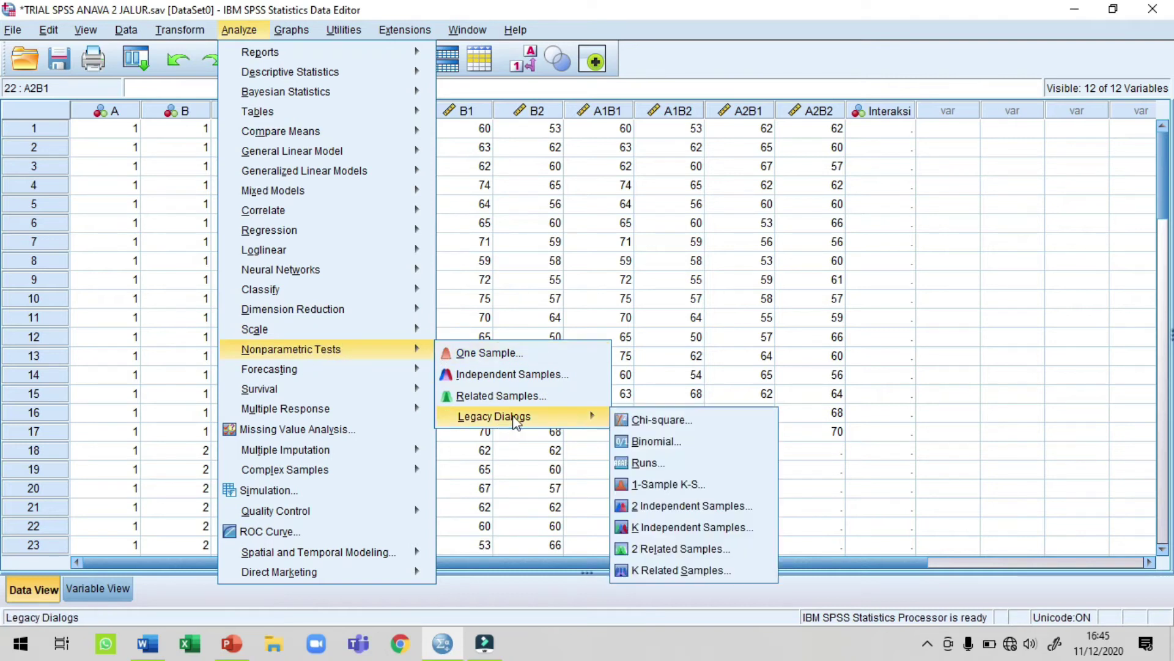
left_click(682, 492)
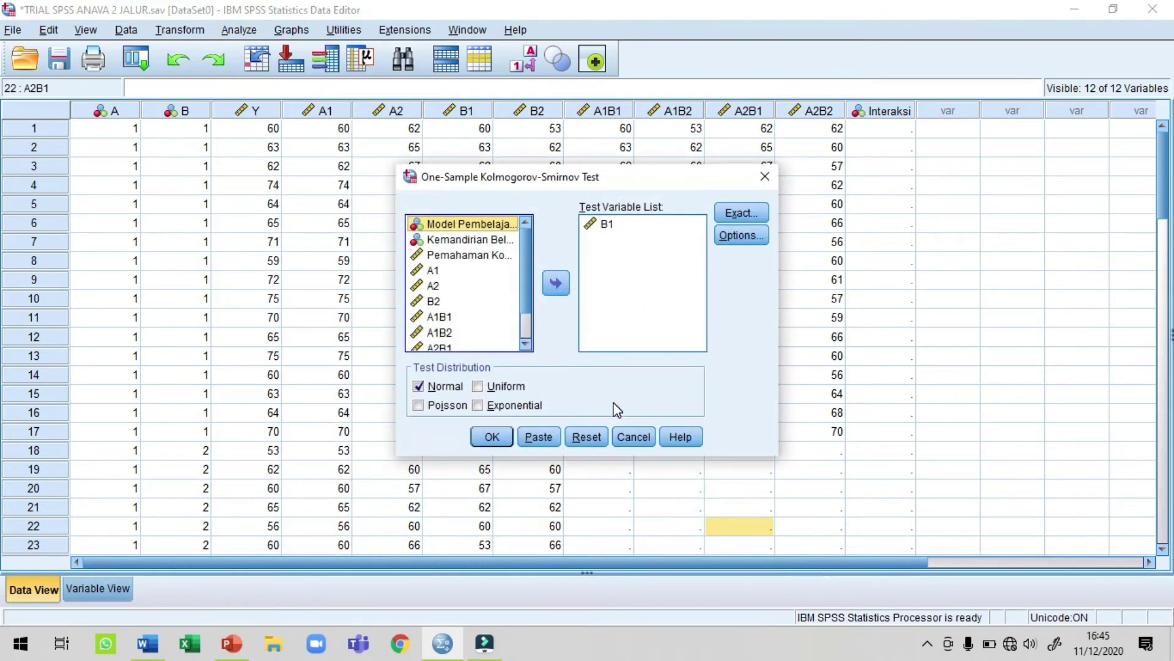
left_click(583, 438)
left_click(438, 333)
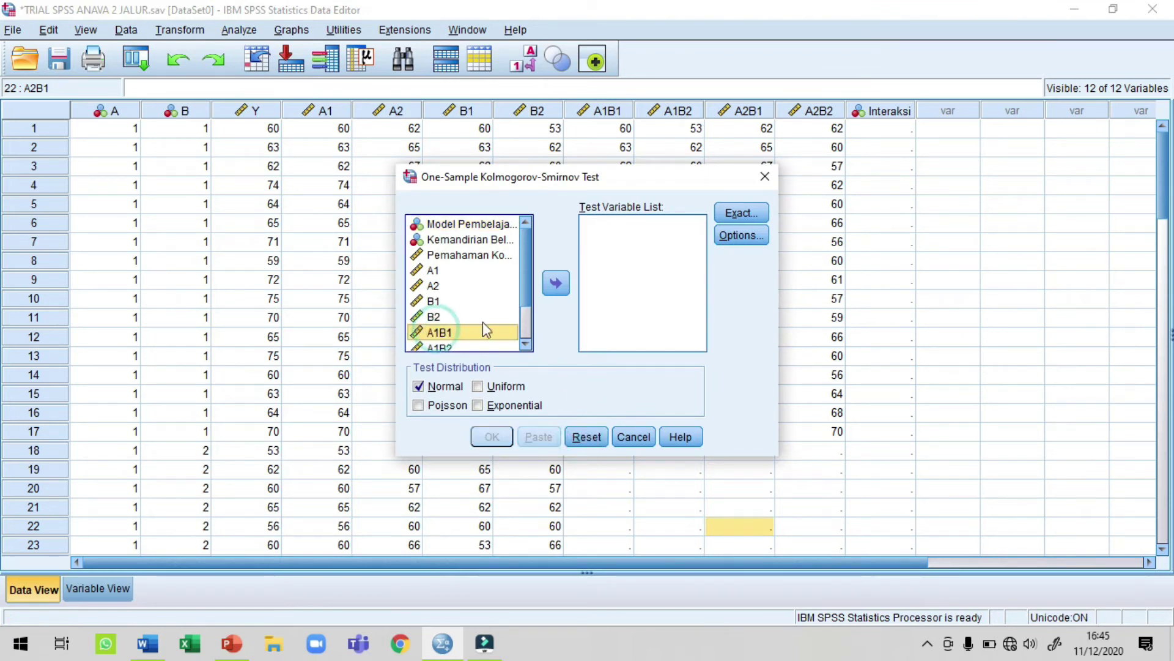
left_click(555, 282)
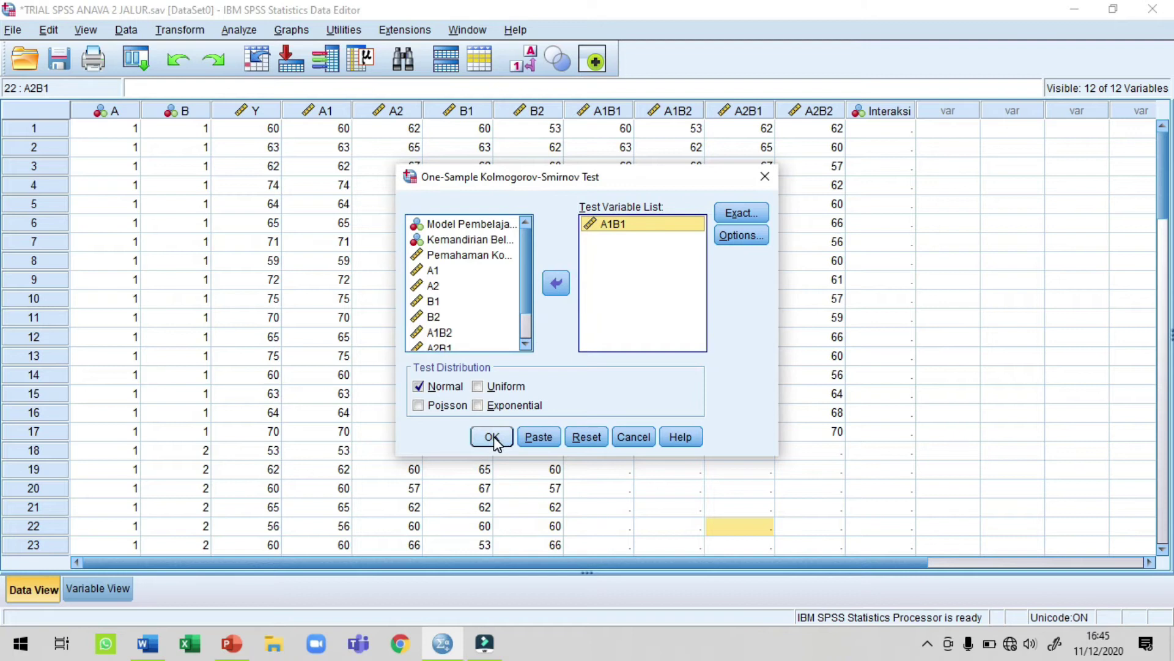
left_click(504, 435)
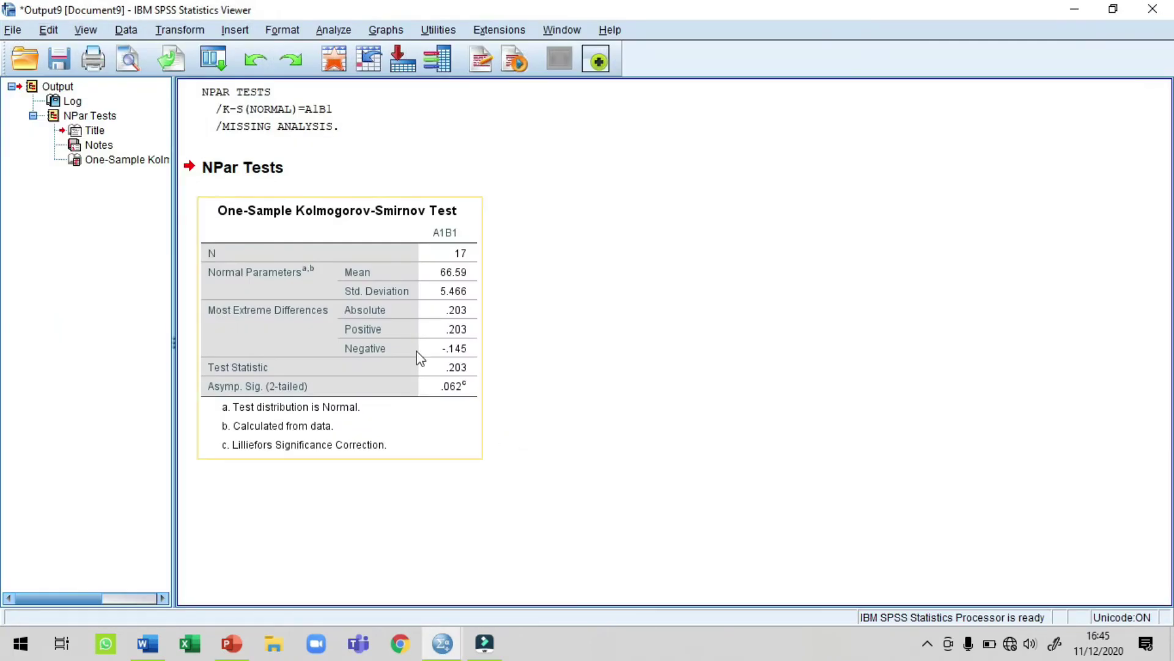
- Copy the A1B1 Kolmogorov-Smirnov table from the SPSS output and paste it under the Tabel 14 caption in Word
right_click(395, 337)
left_click(427, 371)
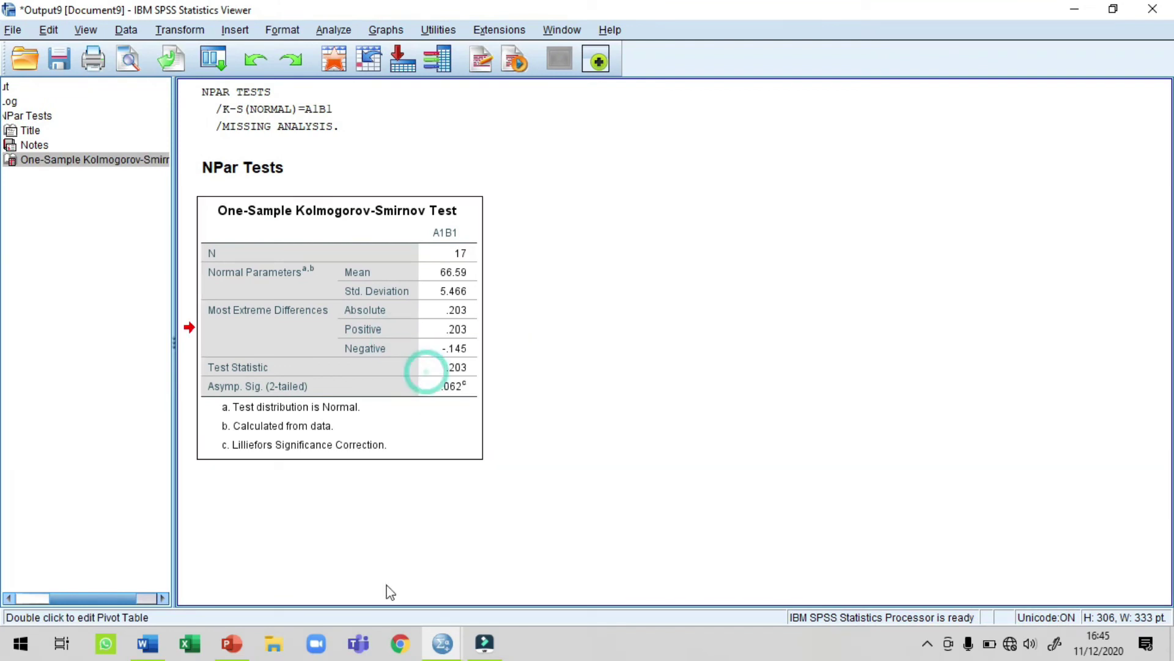
left_click(147, 643)
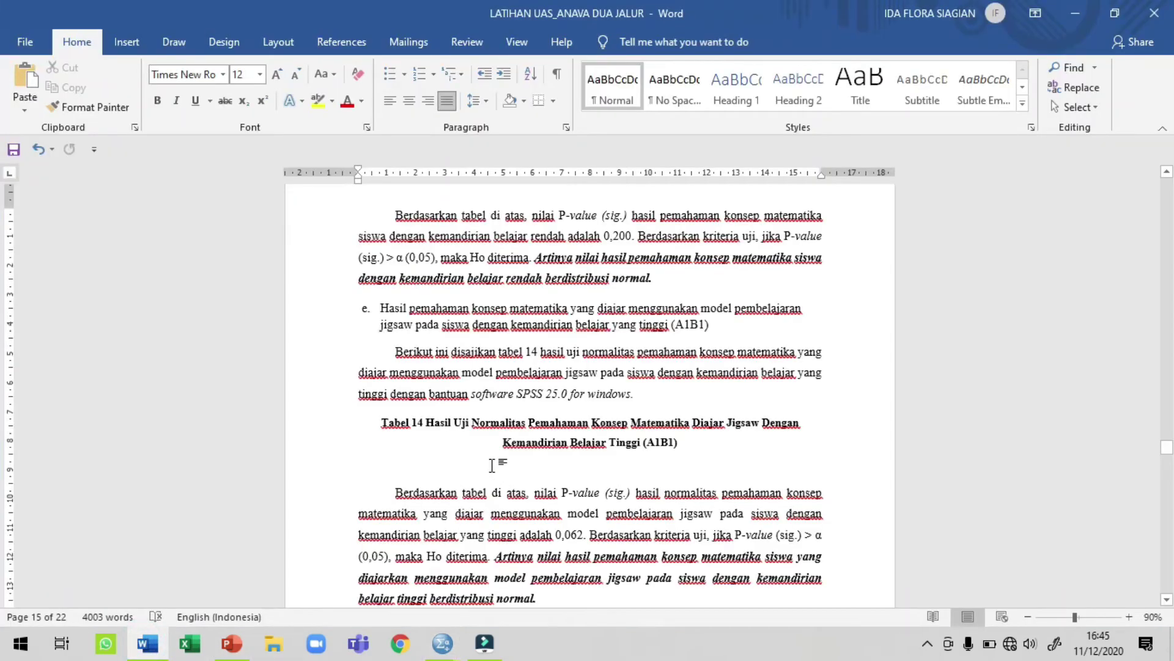
key("ctrl+v")
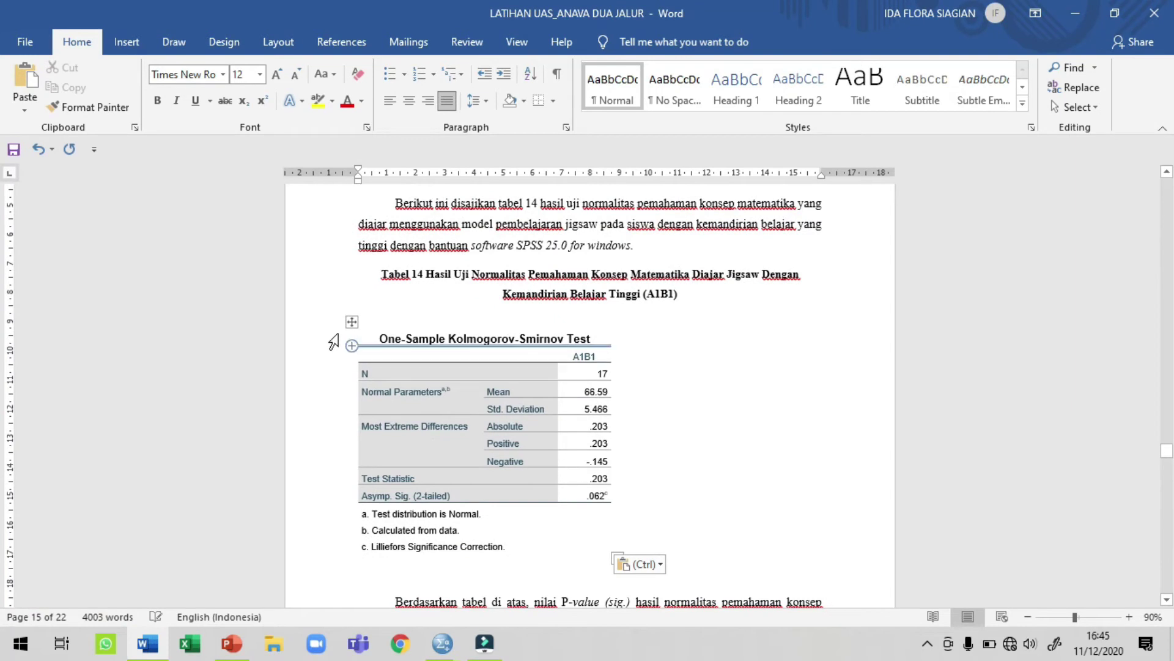
- Centre the pasted A1B1 table on the page and remove the blank lines above and below it
left_click(354, 322)
left_click(410, 100)
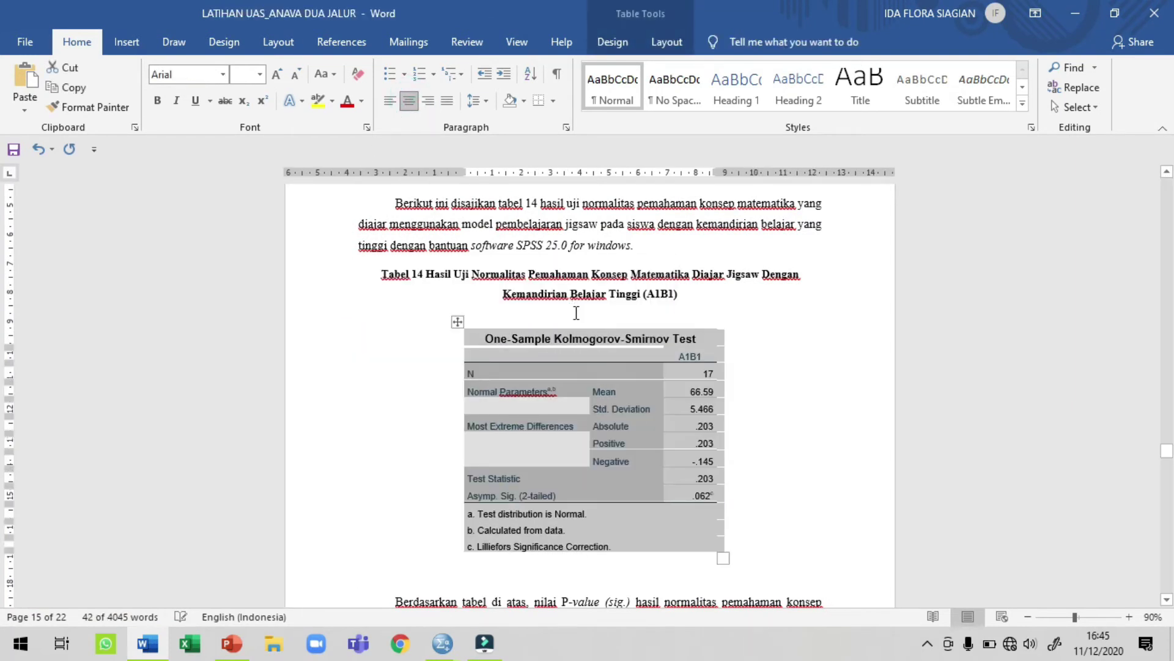
left_click(595, 322)
key("BackSpace")
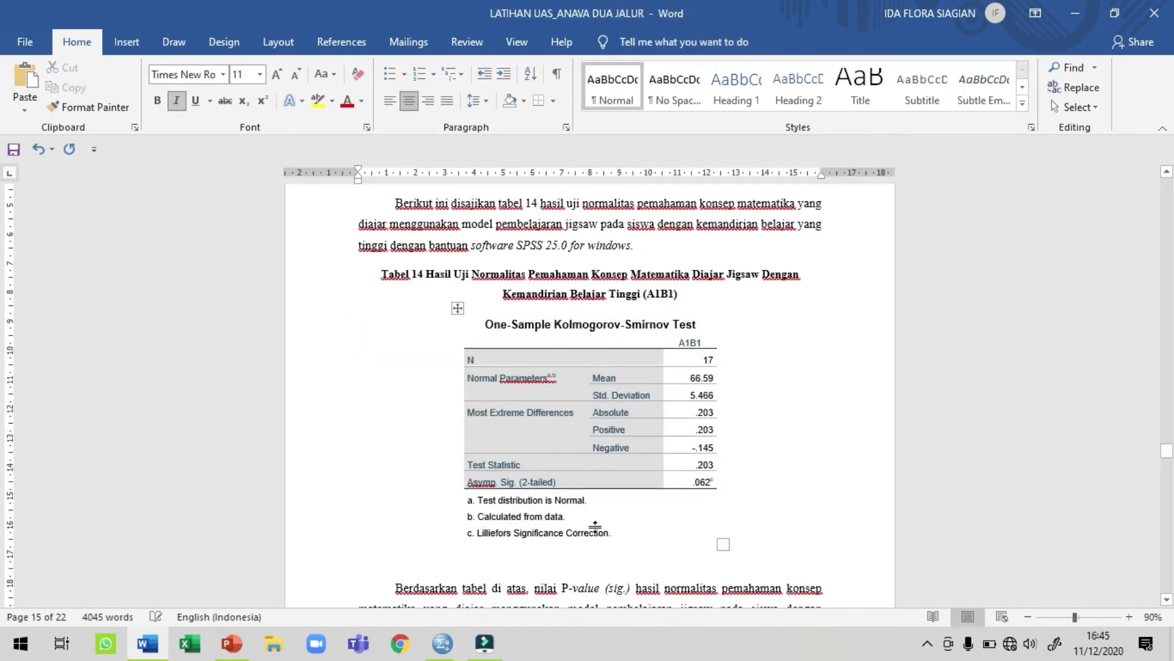
left_click(566, 573)
key("BackSpace")
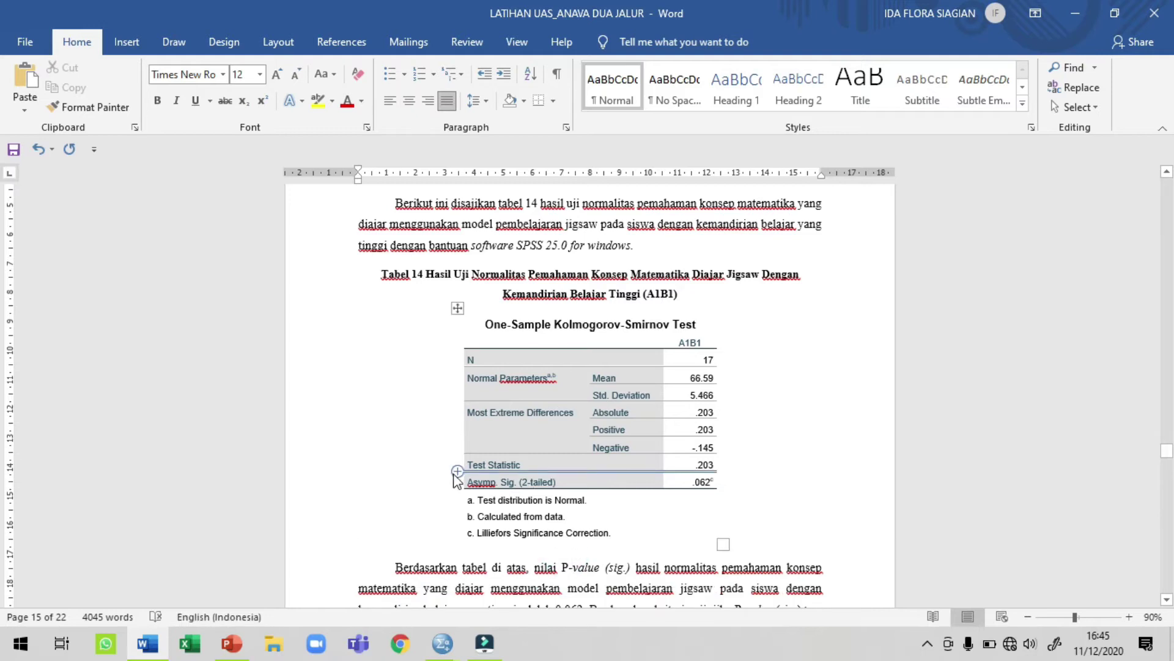
- Make the Asymp. Sig. (2-tailed) row bold in the A1B1 Kolmogorov-Smirnov table
left_click_drag(467, 482, 700, 481)
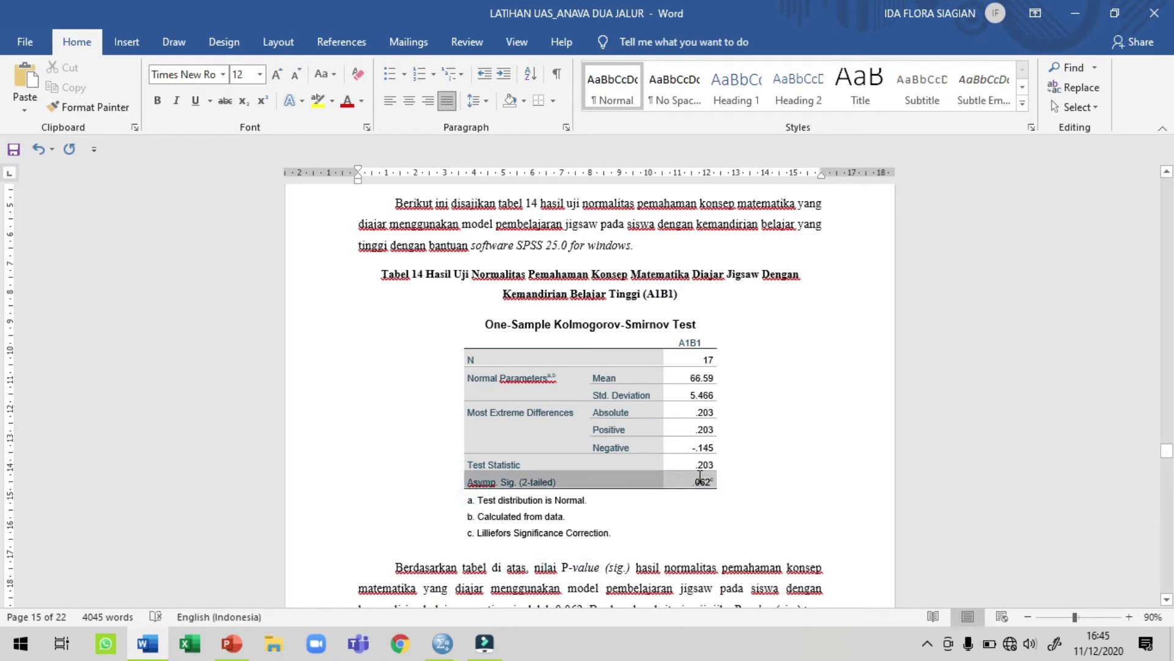
left_click(735, 504)
scroll(735, 504, "down", 3)
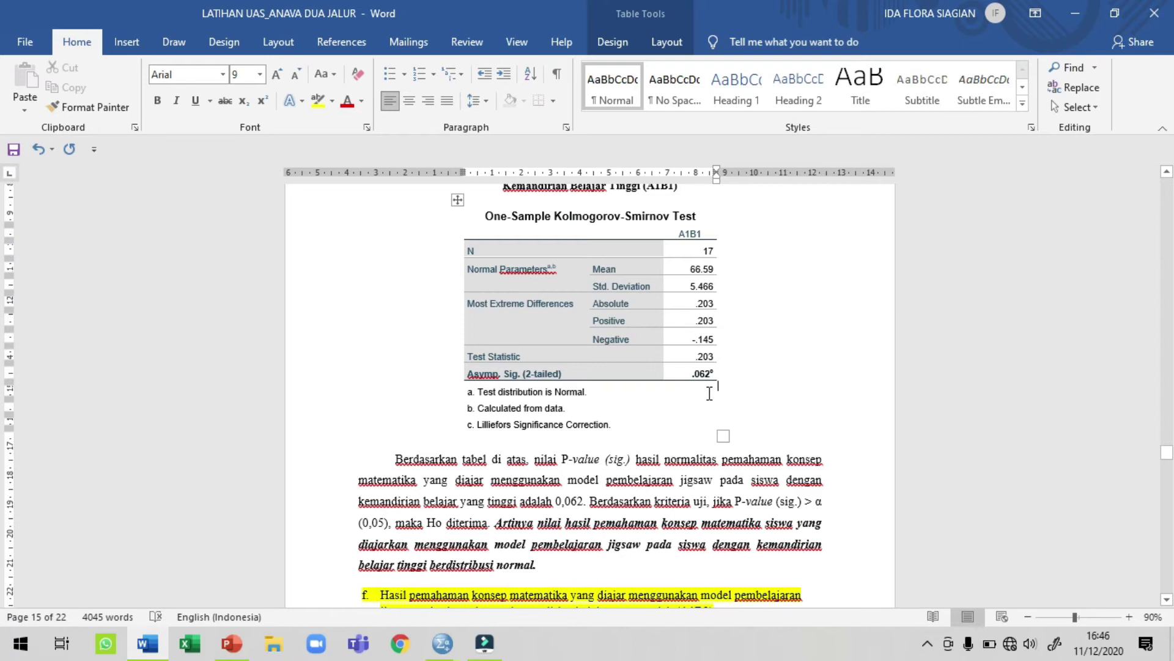
- Read the paragraph below Tabel 14, checking the A1B1 P-value against the significance criterion and the normality conclusion
left_click(672, 501)
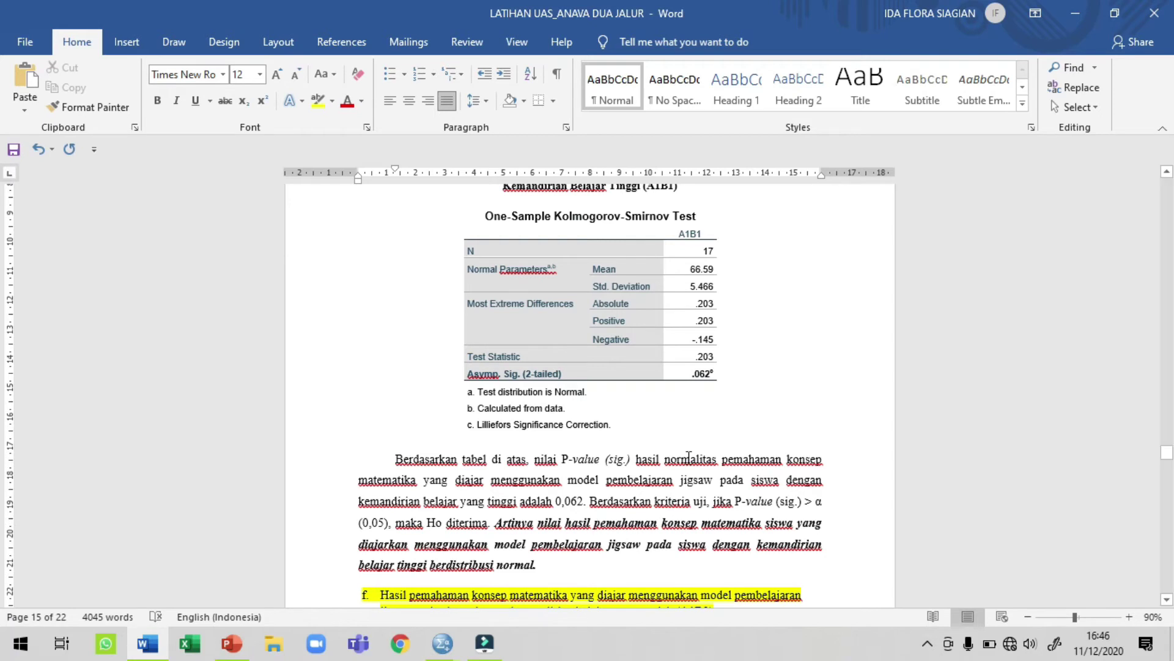
left_click(727, 455)
left_click(457, 483)
left_click(503, 501)
left_click(585, 501)
left_click(383, 524)
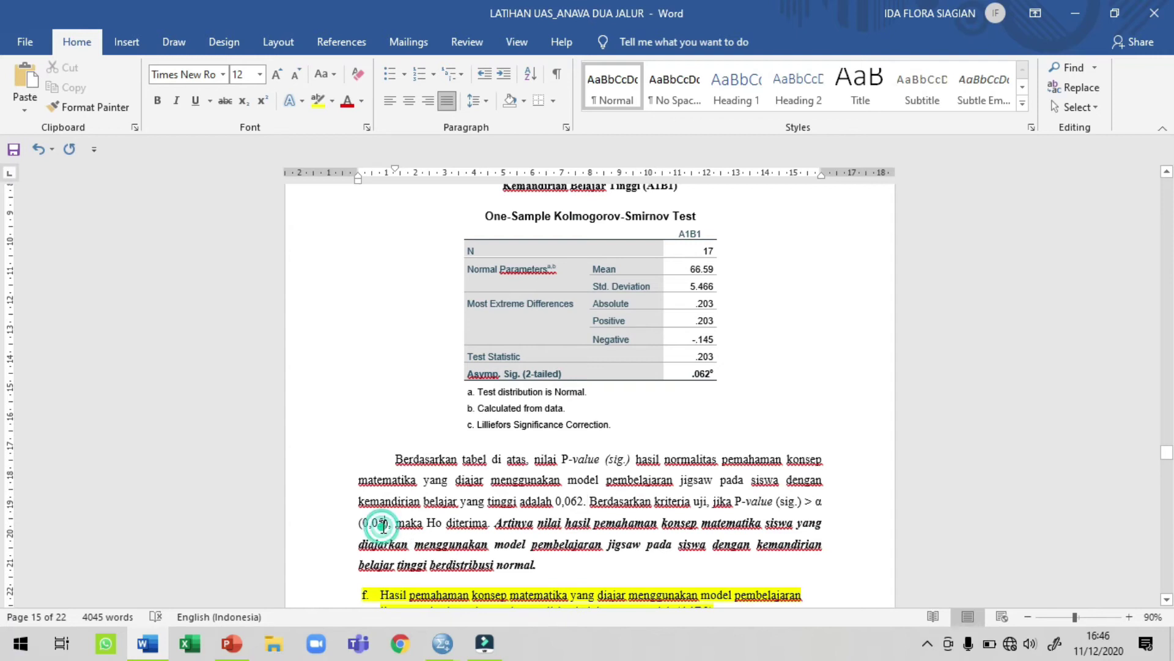
left_click(446, 519)
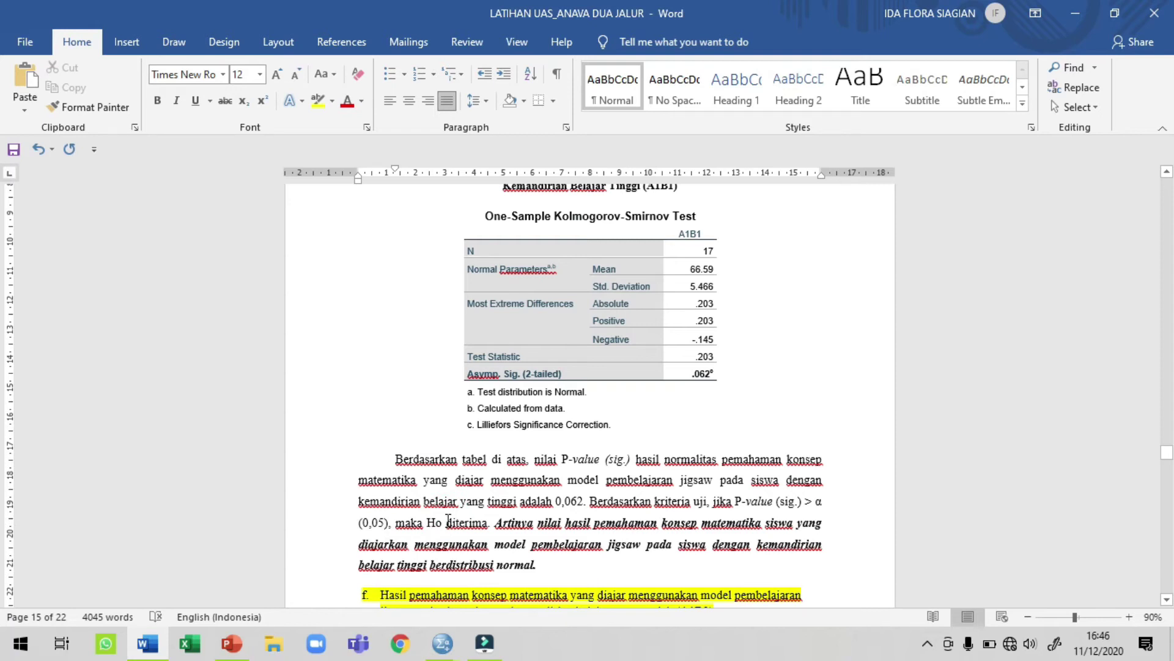
left_click(563, 521)
left_click(608, 524)
left_click(724, 523)
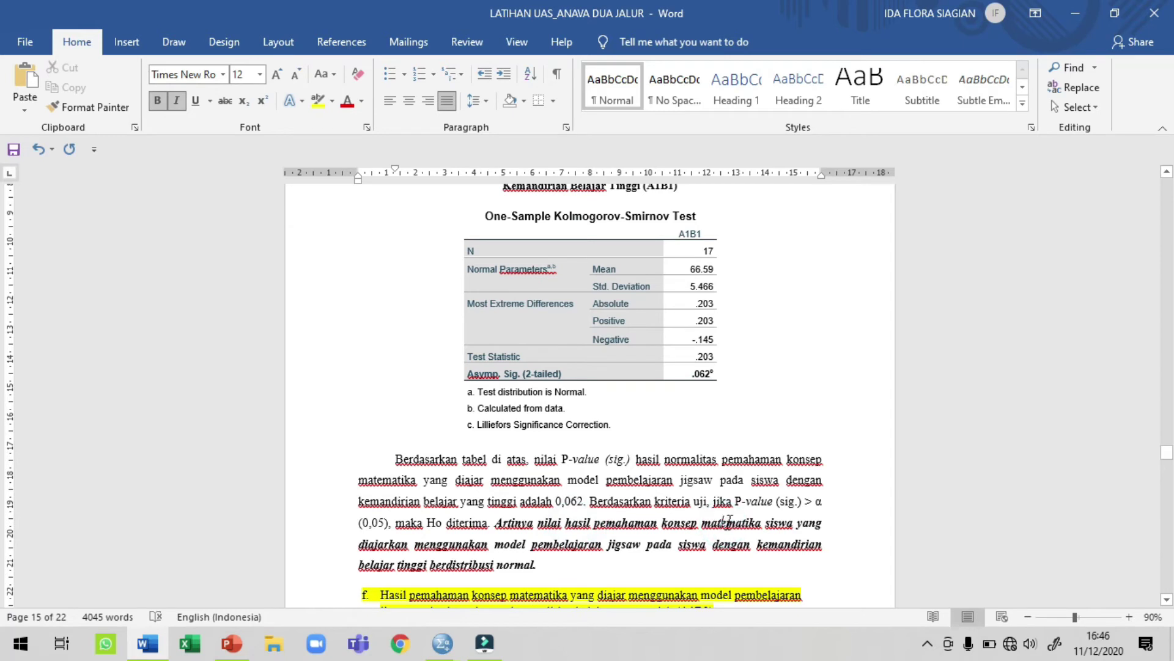
left_click(455, 554)
left_click(627, 544)
left_click(673, 544)
left_click(431, 564)
left_click(554, 561)
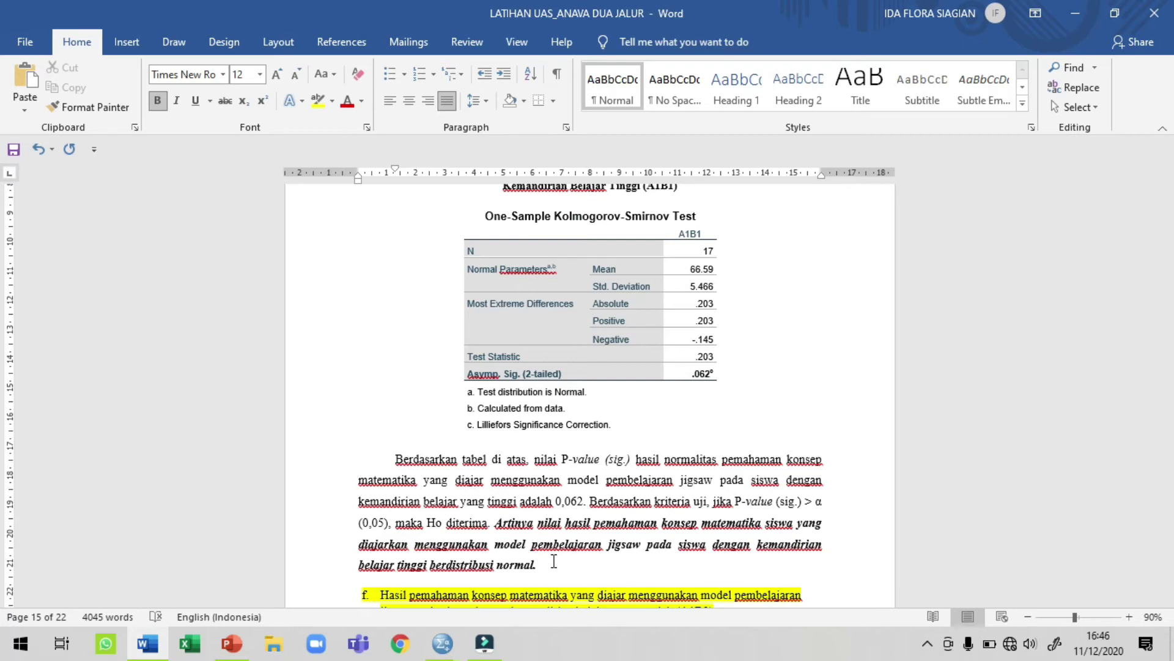
- Review the remaining normality sections through the A2B2 result in Tabel 17, up to the Uji Homogenitas heading
scroll(553, 561, "down", 10)
scroll(553, 564, "down", 15)
scroll(554, 565, "down", 15)
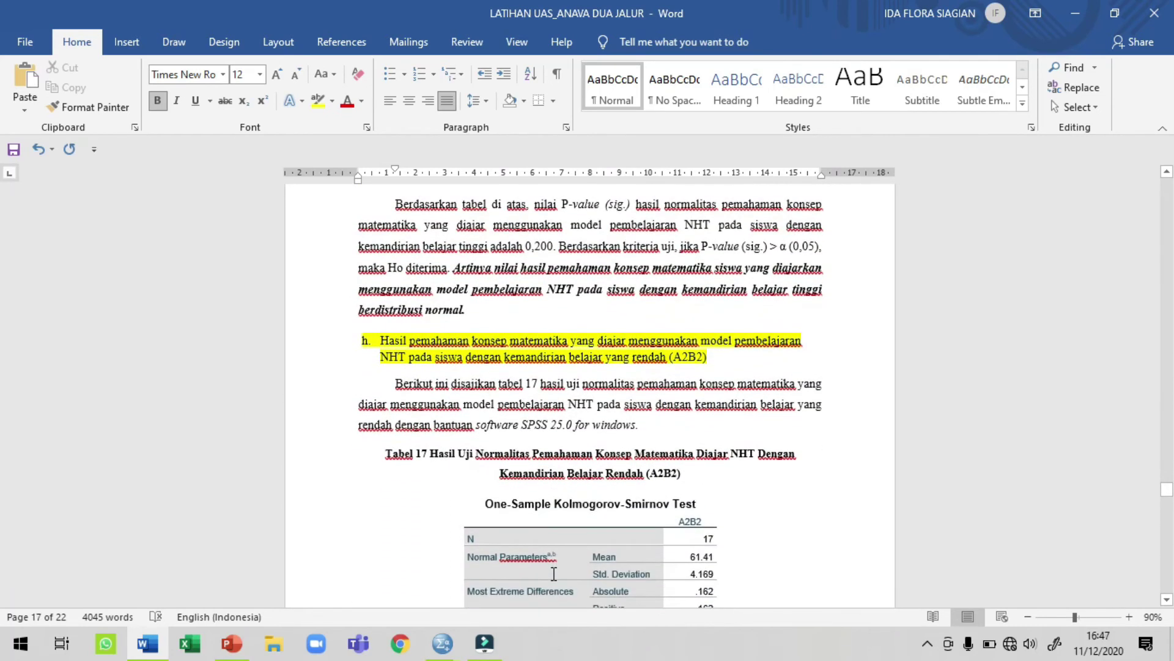
scroll(553, 573, "down", 6)
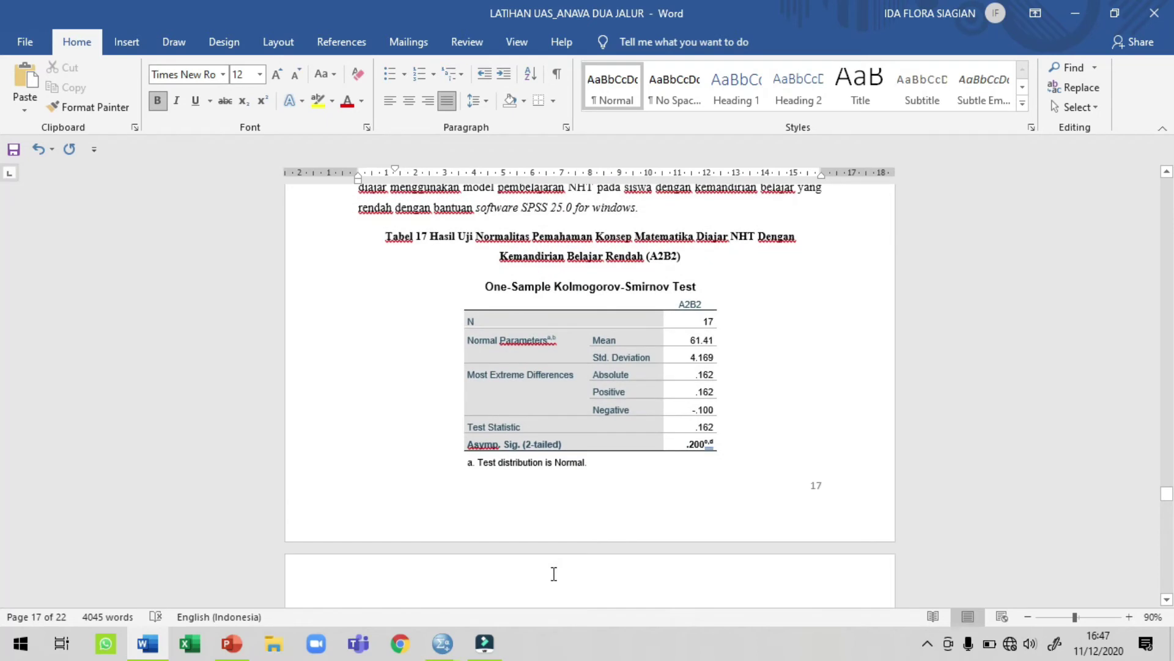
scroll(553, 573, "down", 3)
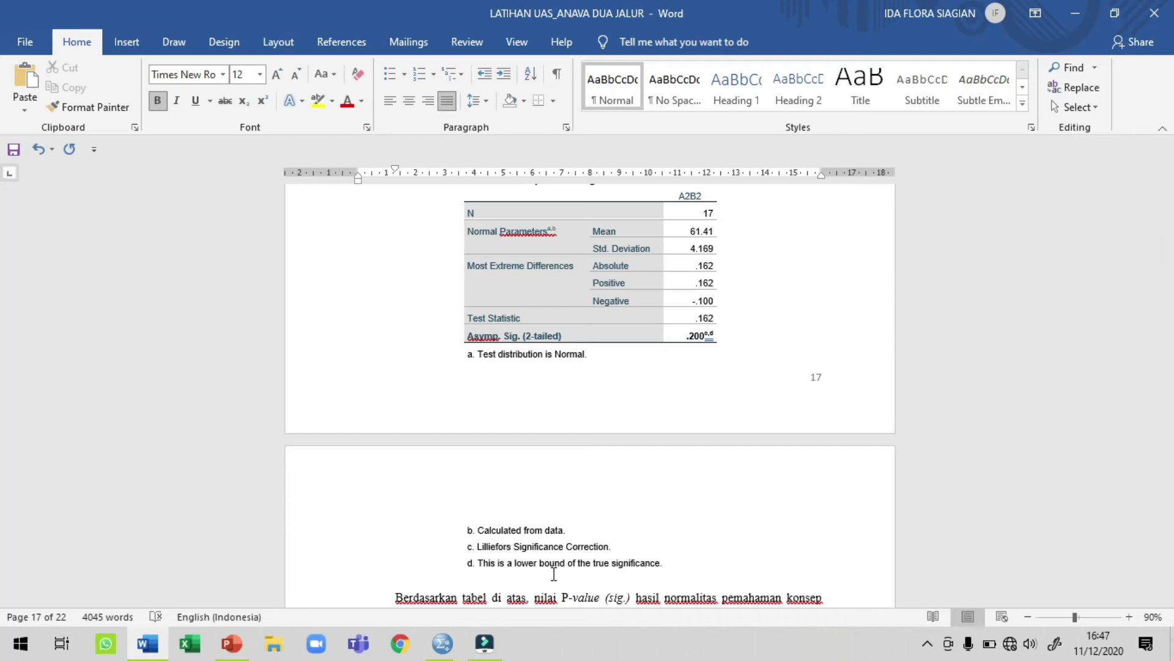
scroll(554, 573, "down", 7)
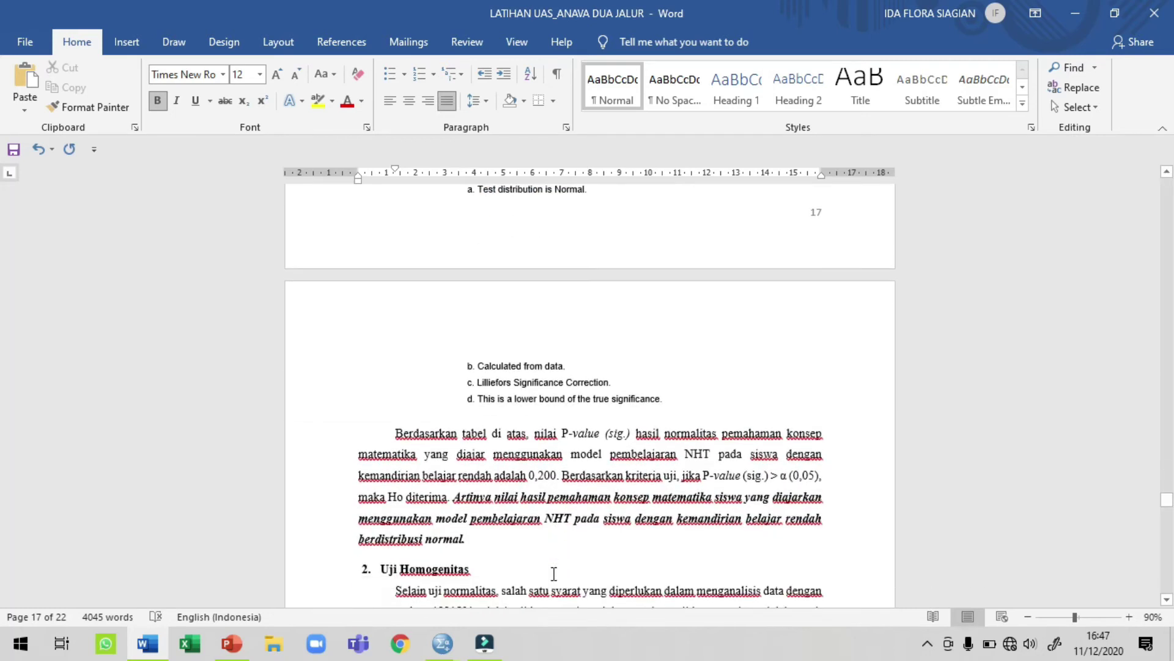
- Add the missing full stop after "tidak" in the first Uji Homogenitas paragraph and save the document
scroll(554, 573, "down", 4)
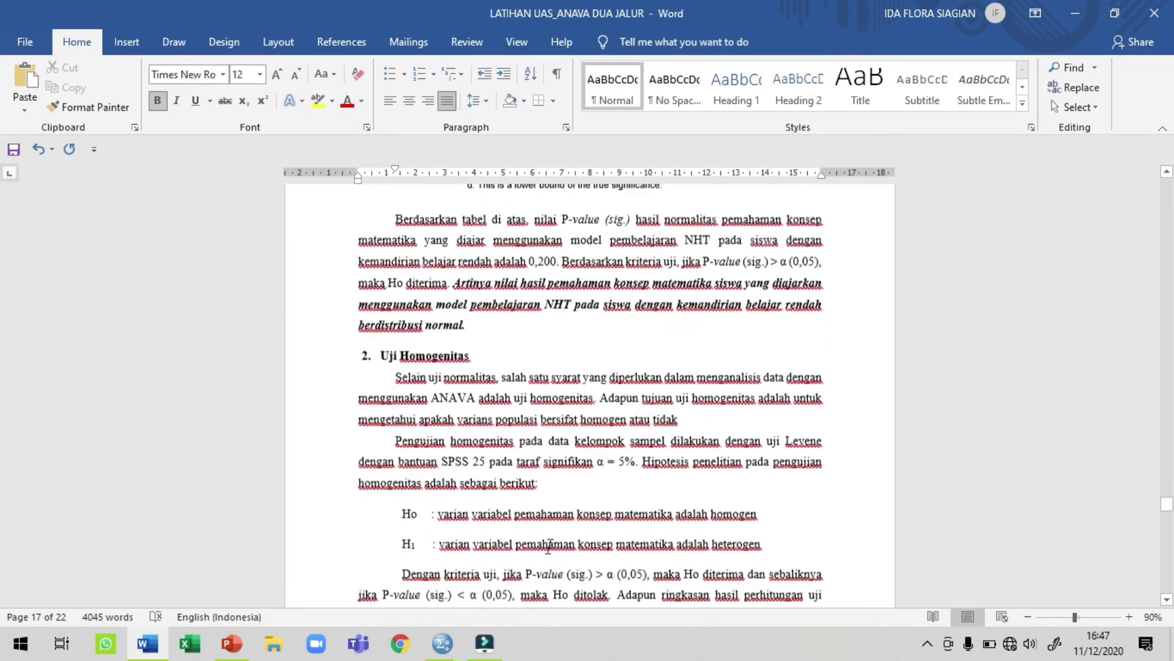
left_click(496, 342)
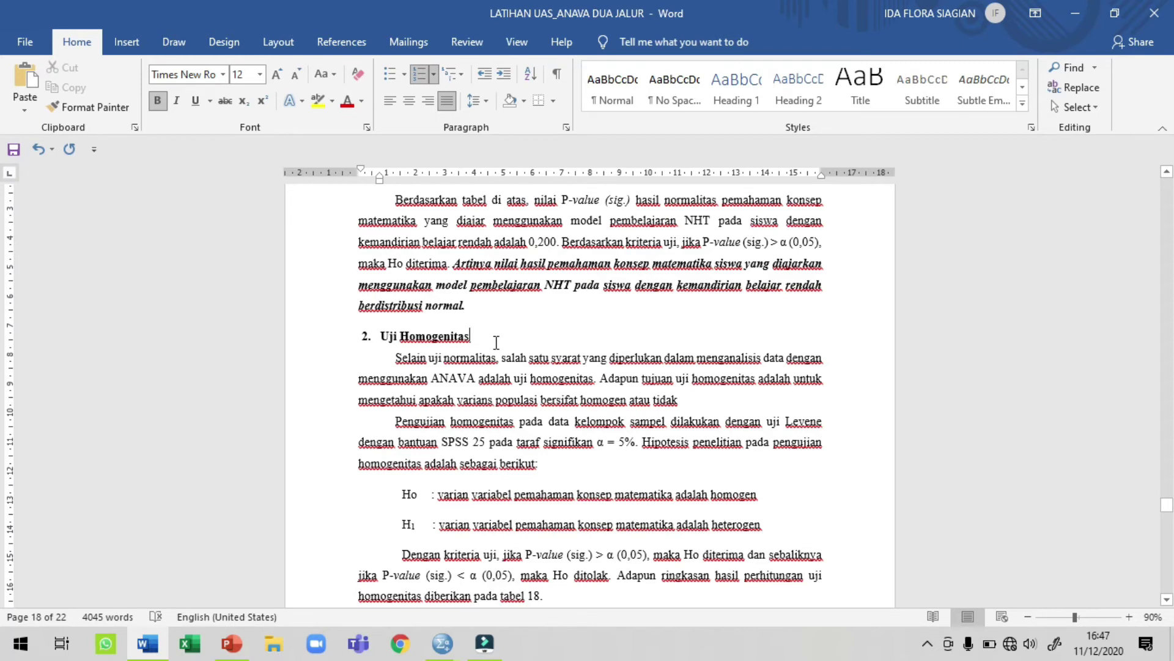
scroll(496, 343, "down", 2)
left_click(698, 319)
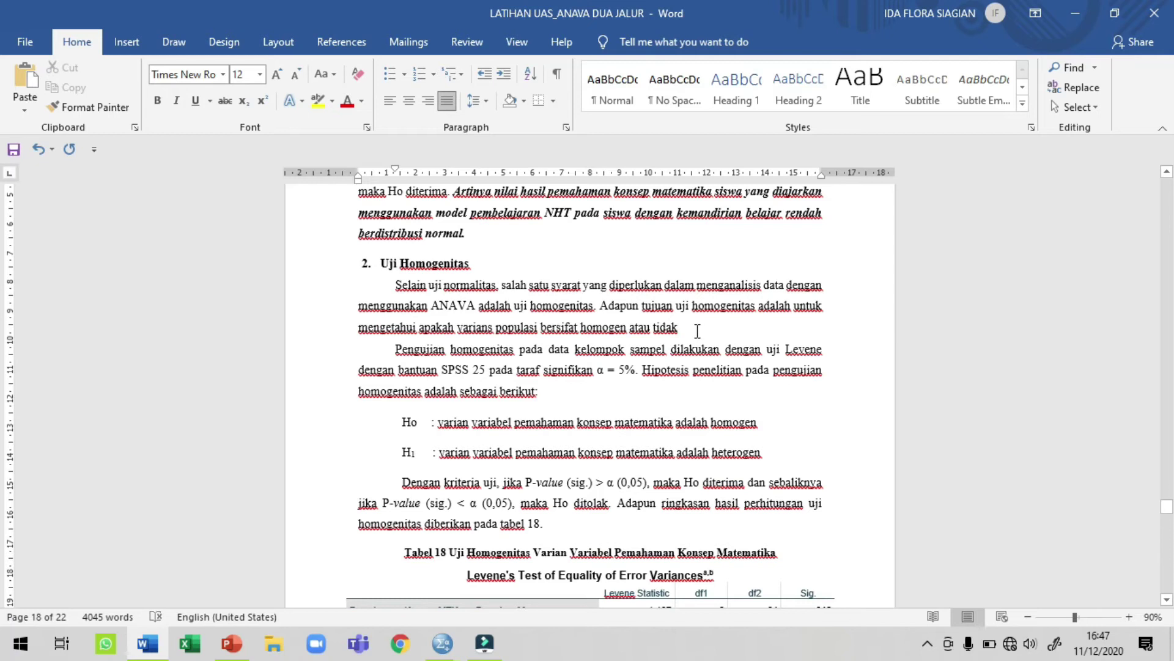
type(".")
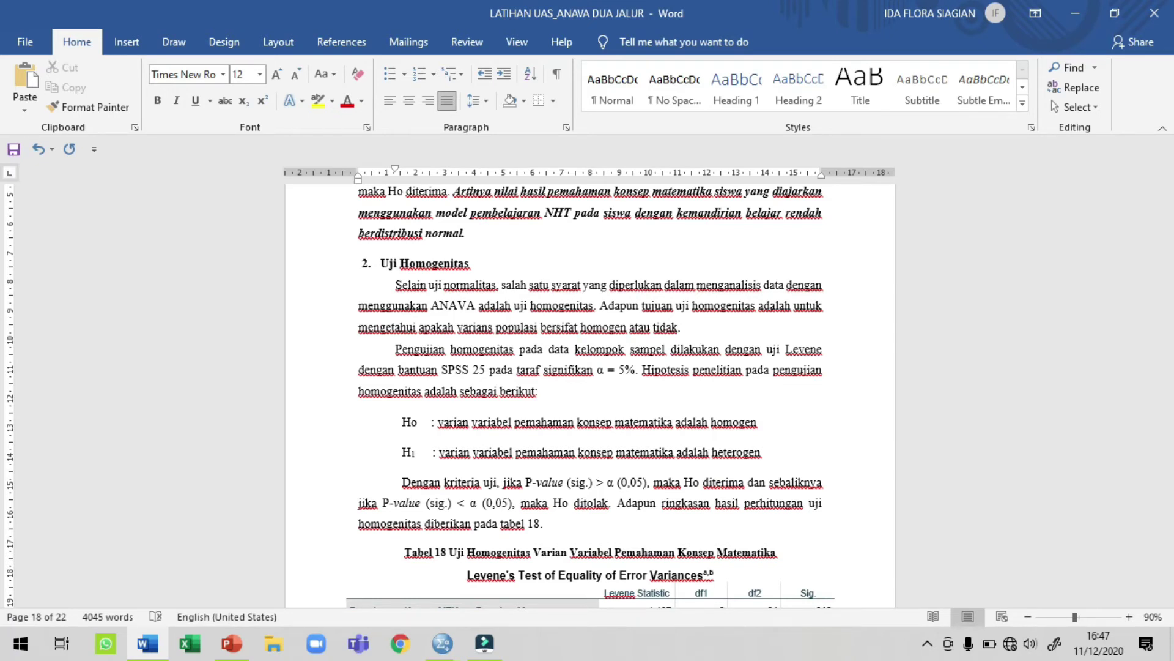
key("ctrl+s")
- Close the SPSS Output9 viewer without saving it and bring up the TRIAL SPSS ANAVA 2 JALUR data set
mouse_move(444, 640)
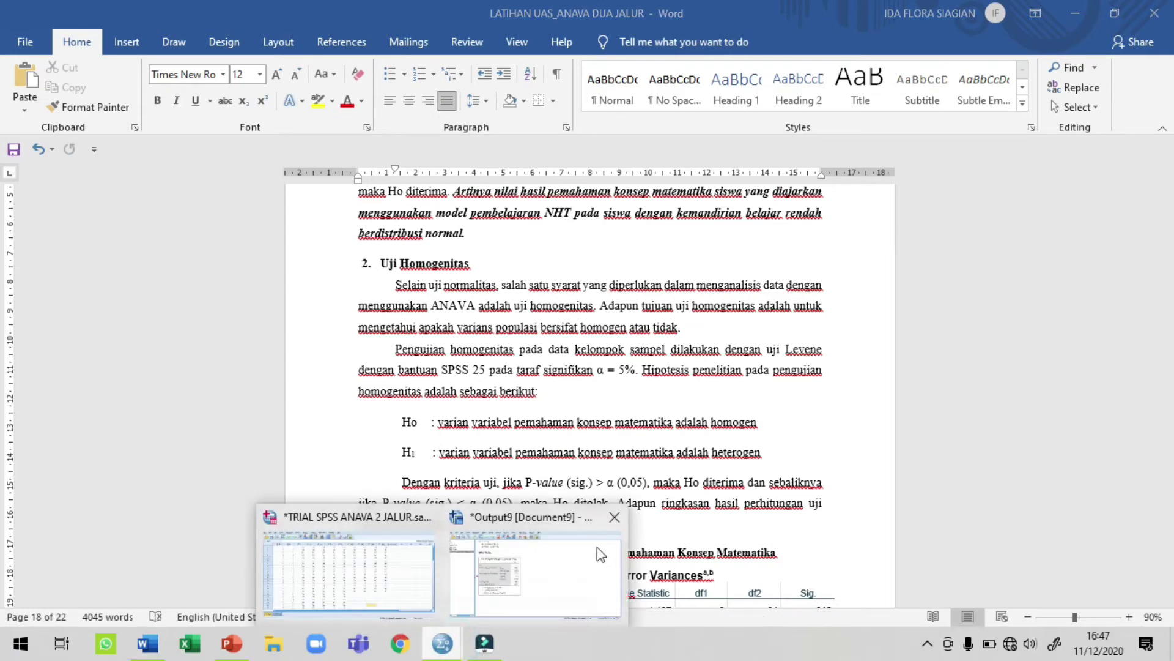
left_click(614, 517)
left_click(584, 346)
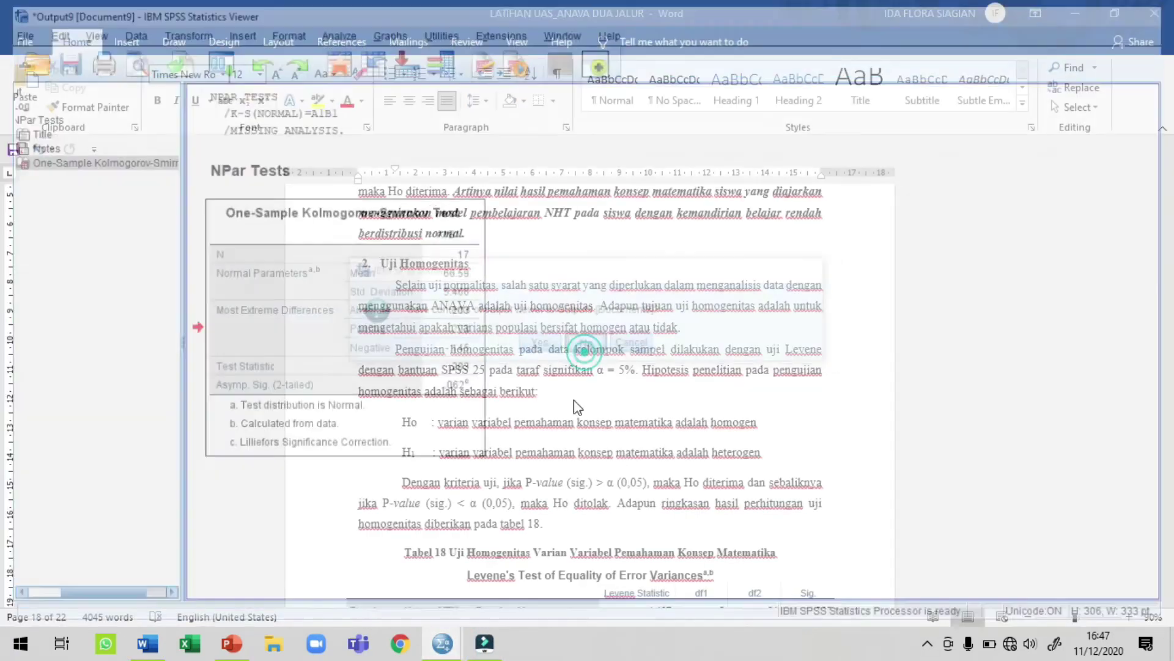
left_click(440, 645)
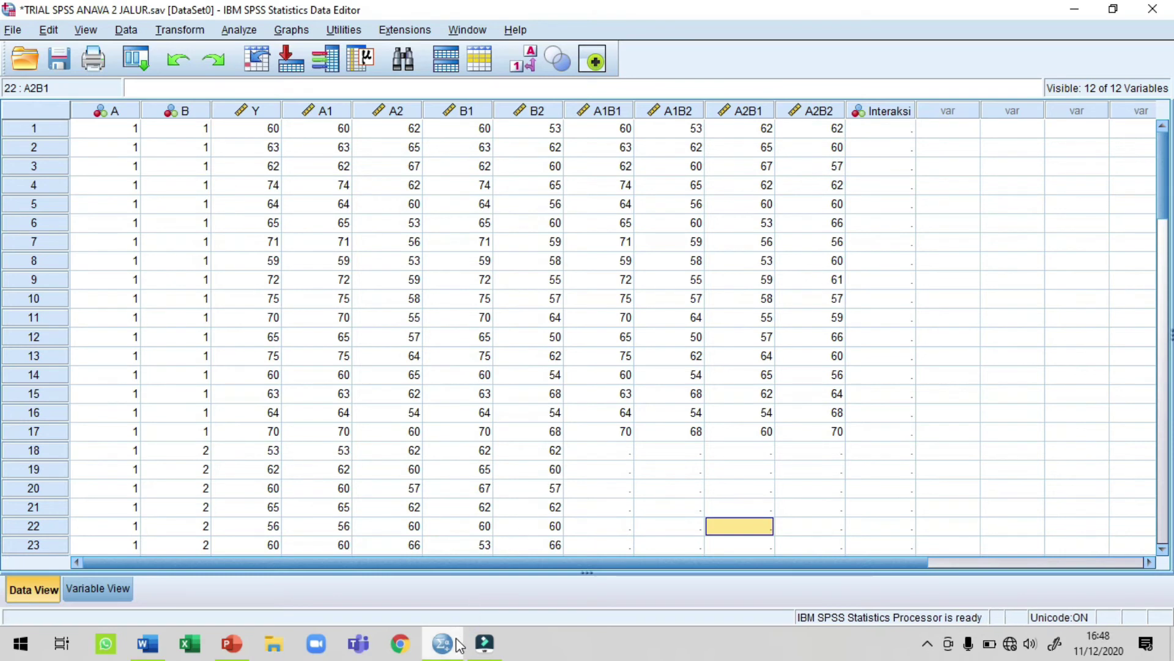
- Switch back to Word and read the homogeneity hypotheses Ho and H1, the test criterion and the Levene results in Tabel 18
key("alt+Tab")
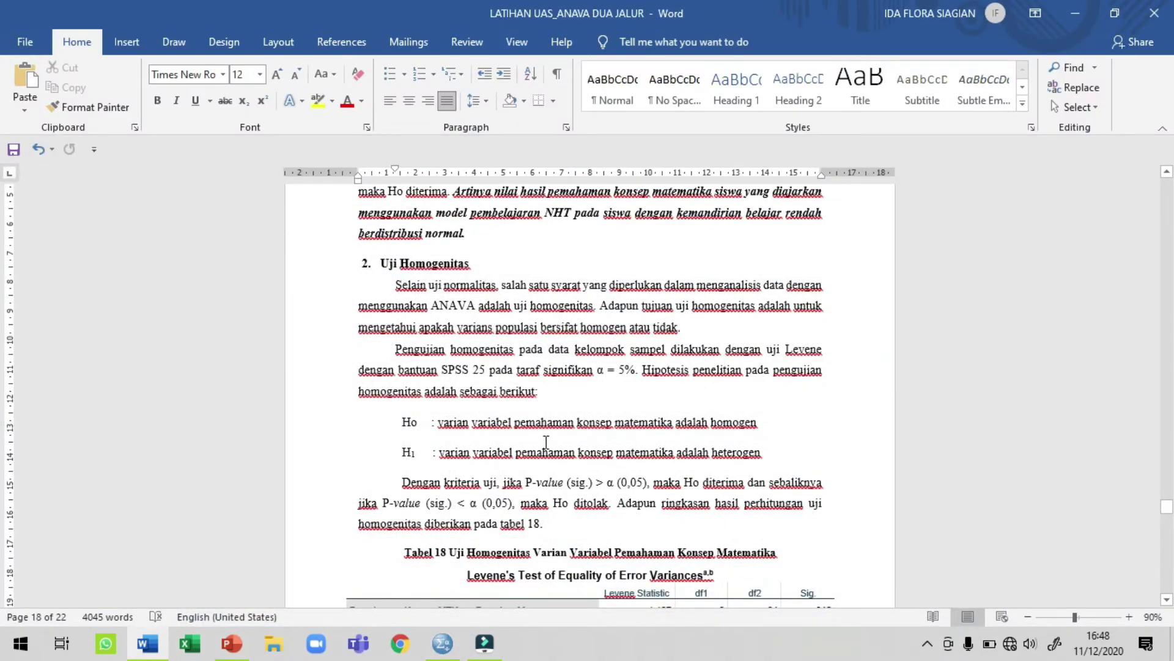
left_click(416, 419)
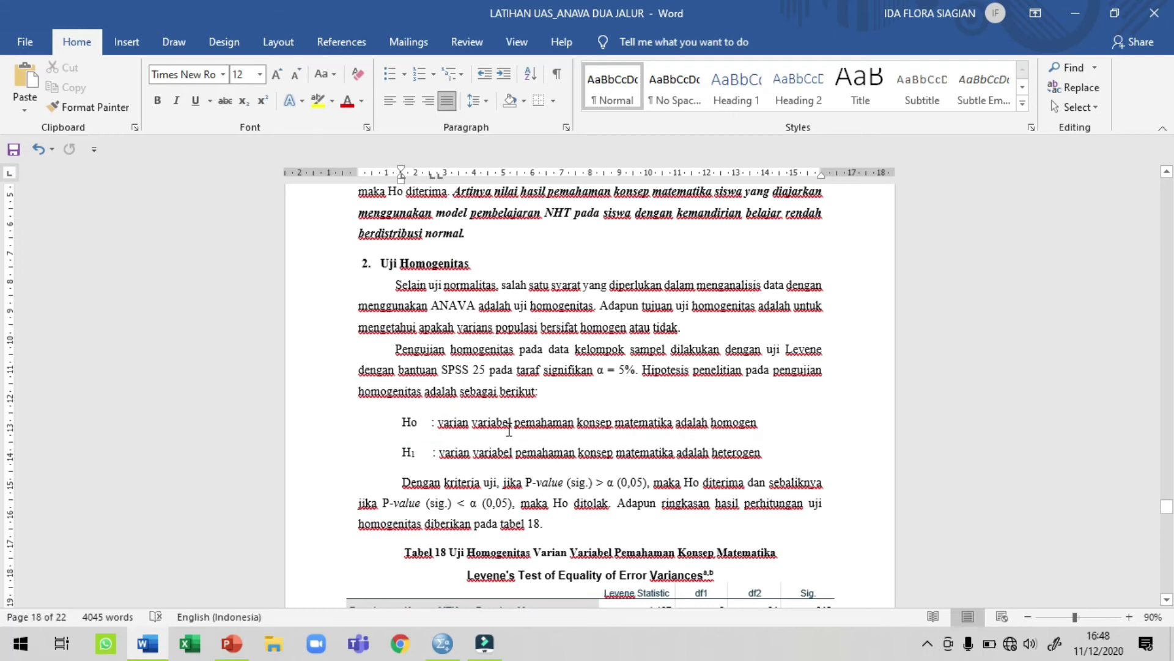
left_click(638, 421)
left_click(725, 420)
left_click(737, 419)
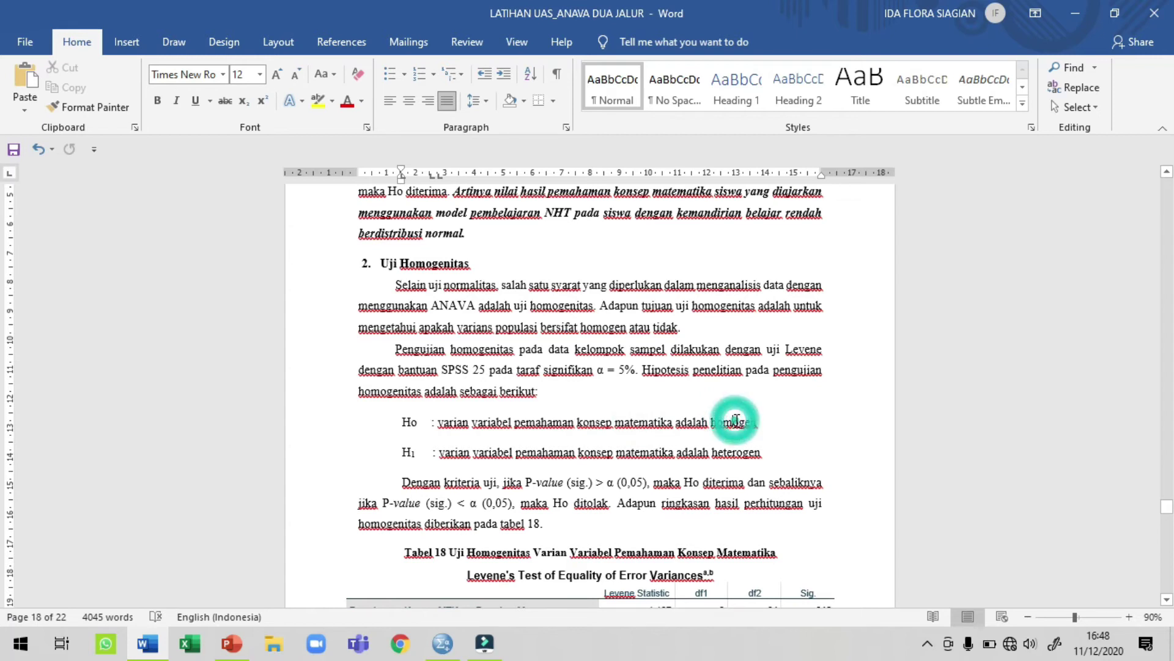
left_click(493, 455)
left_click(788, 457)
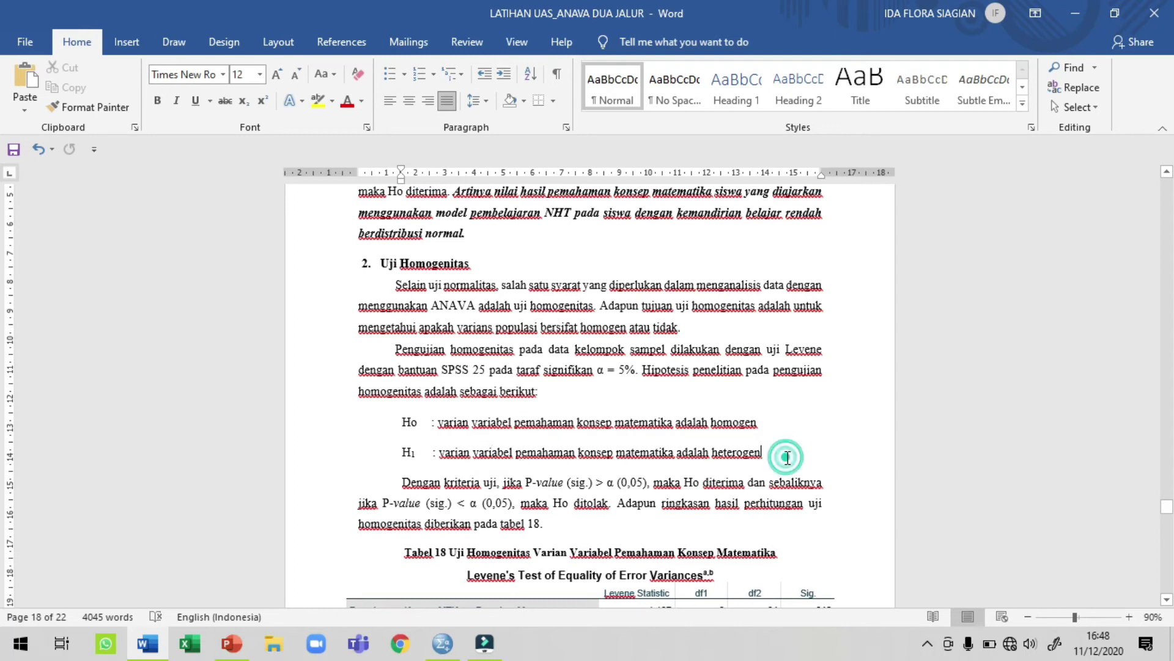
scroll(788, 458, "down", 1)
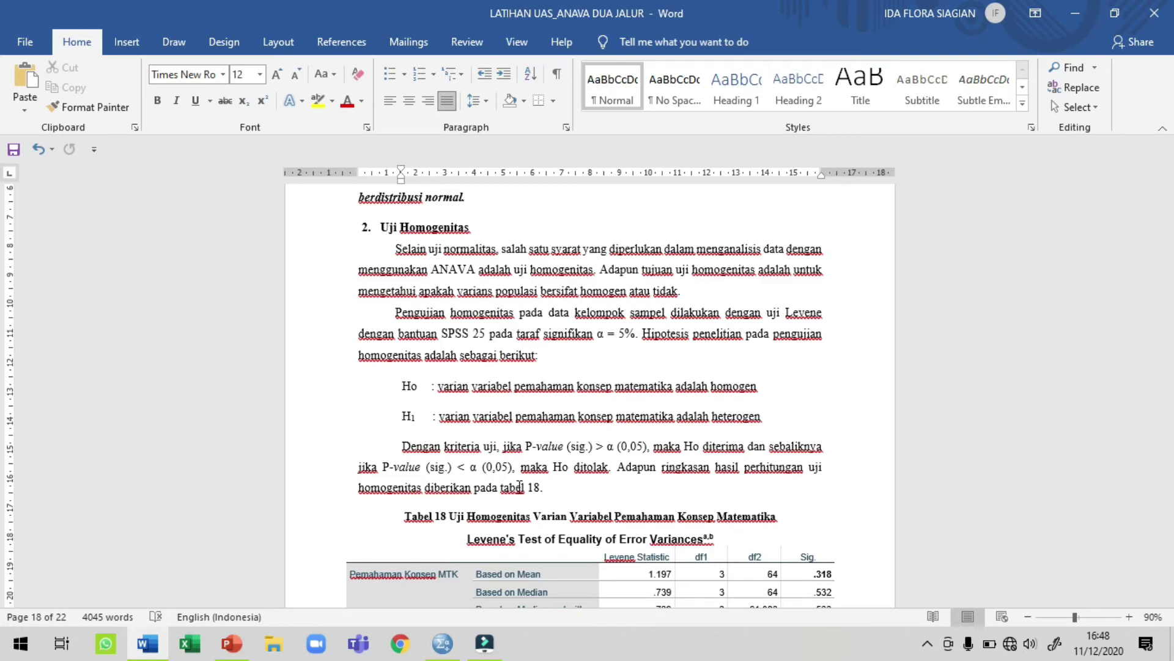
scroll(519, 486, "down", 1)
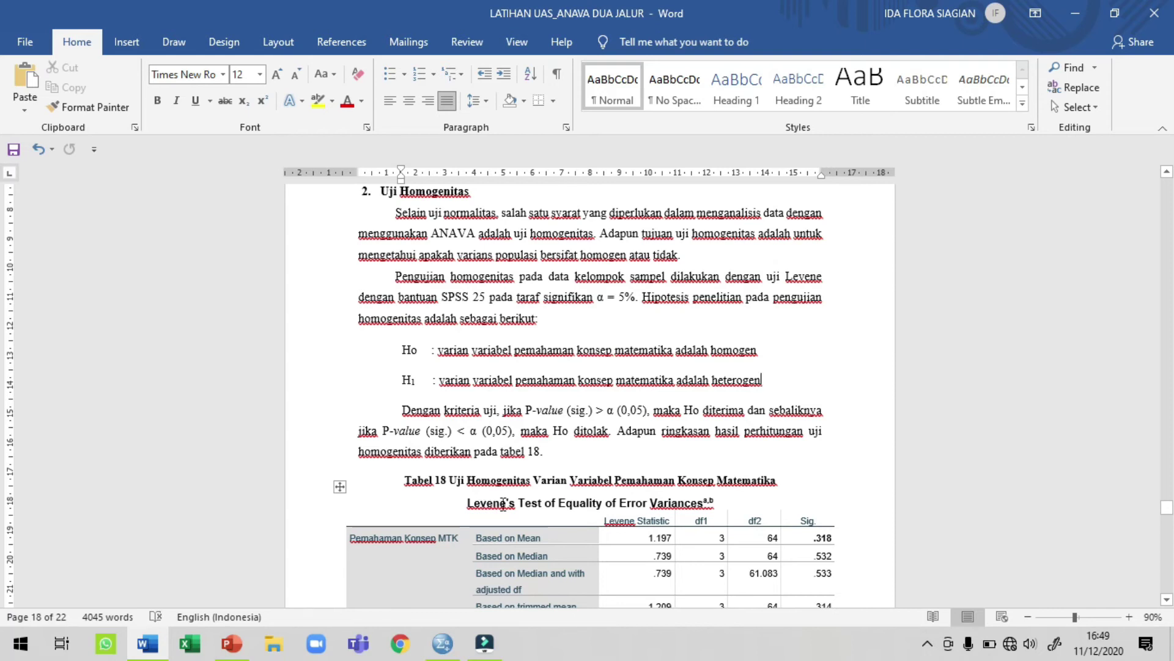
scroll(503, 502, "down", 3)
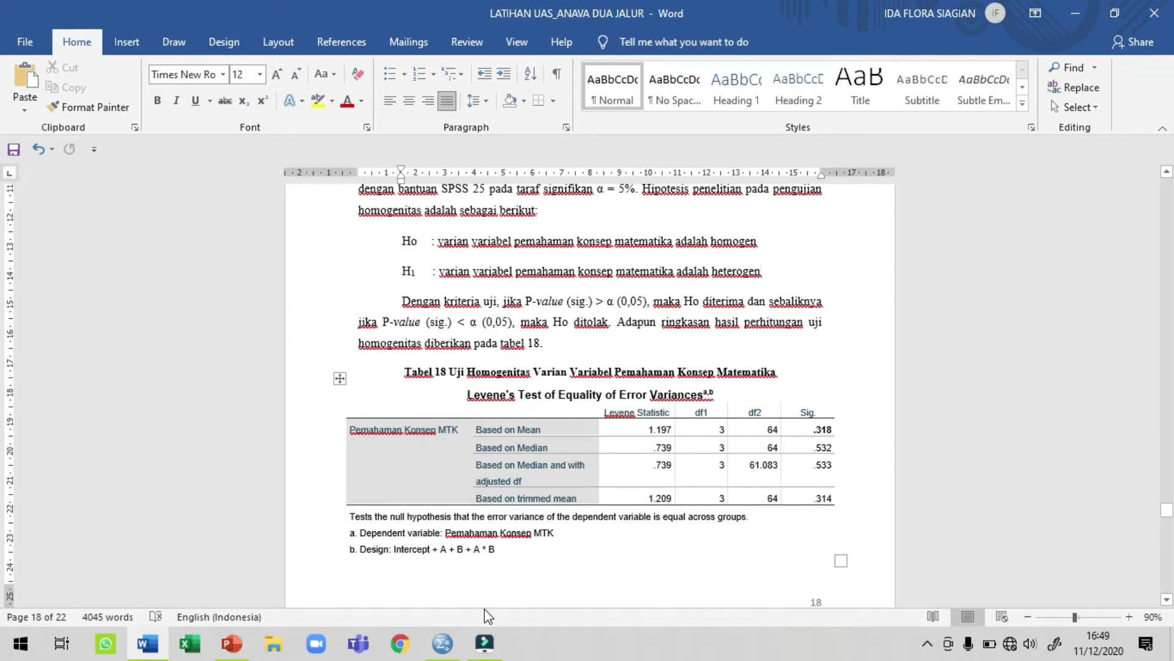
- In SPSS, start a General Linear Model Univariate analysis with Pemahaman Konsep MTK as the dependent variable
left_click(485, 643)
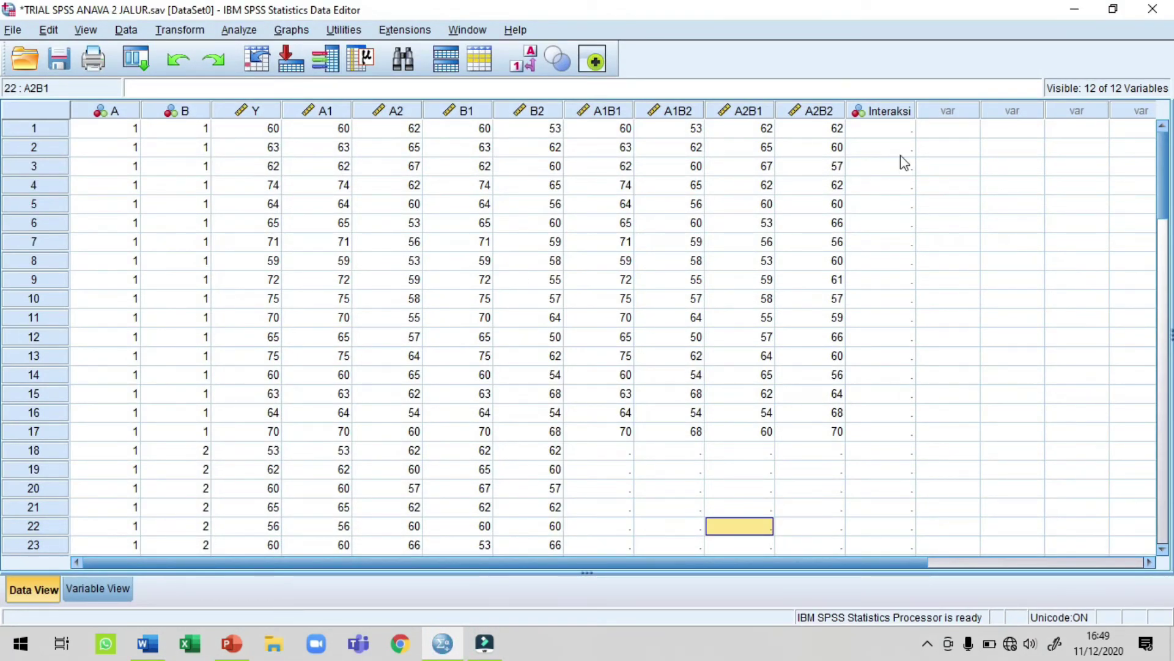
left_click(236, 30)
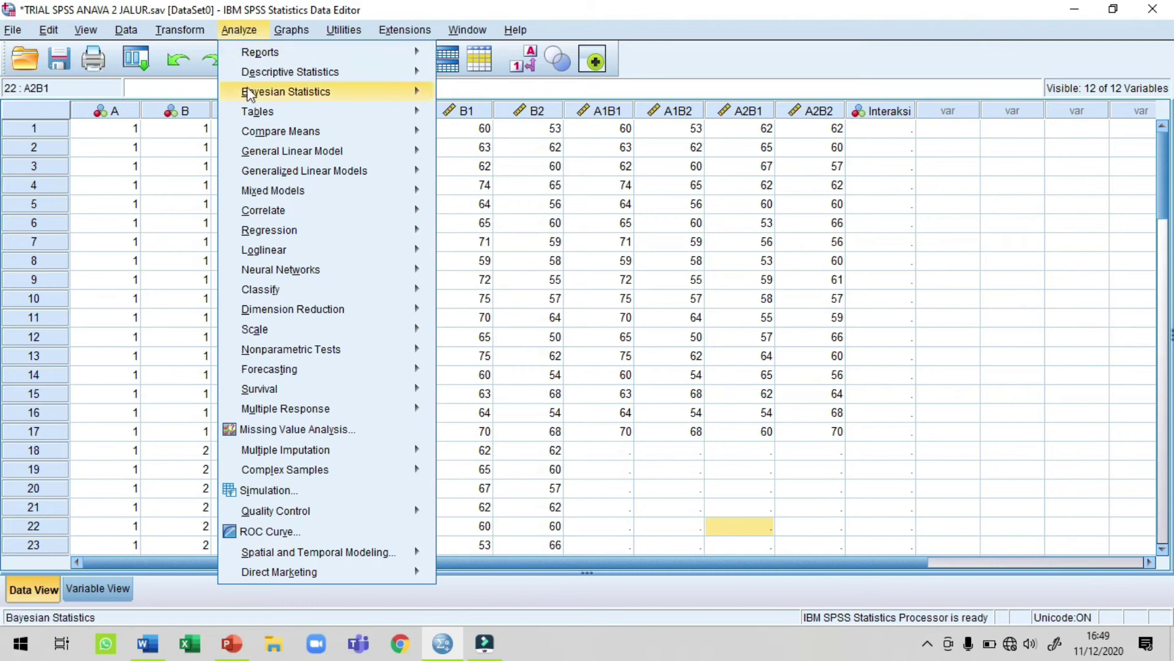
mouse_move(271, 153)
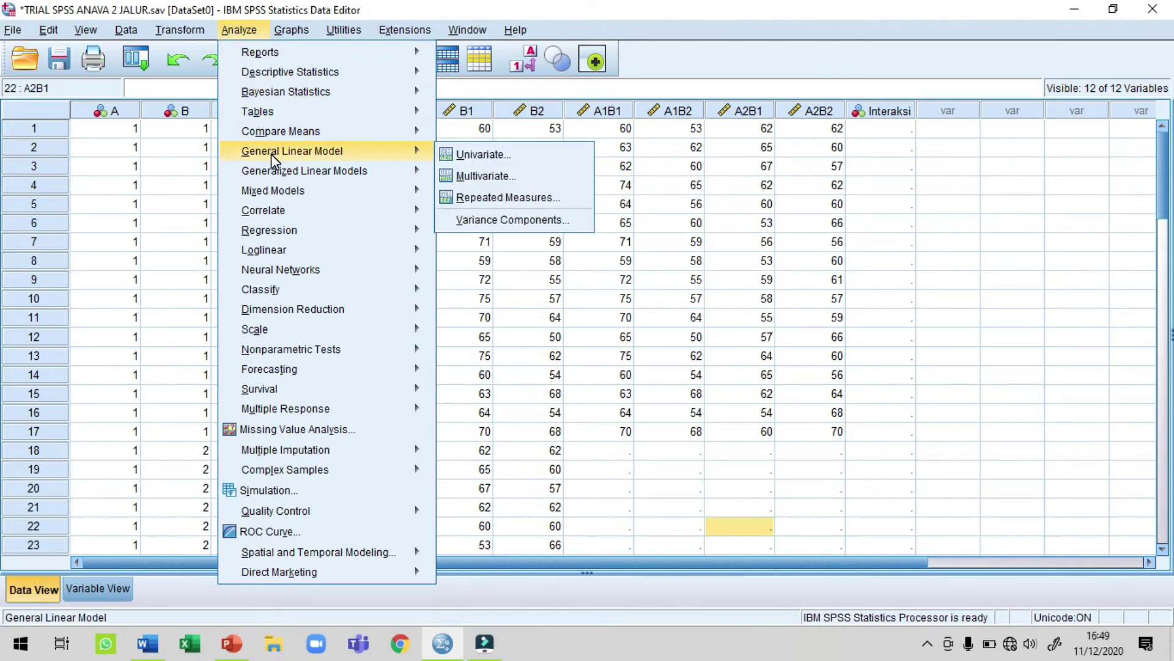
left_click(474, 154)
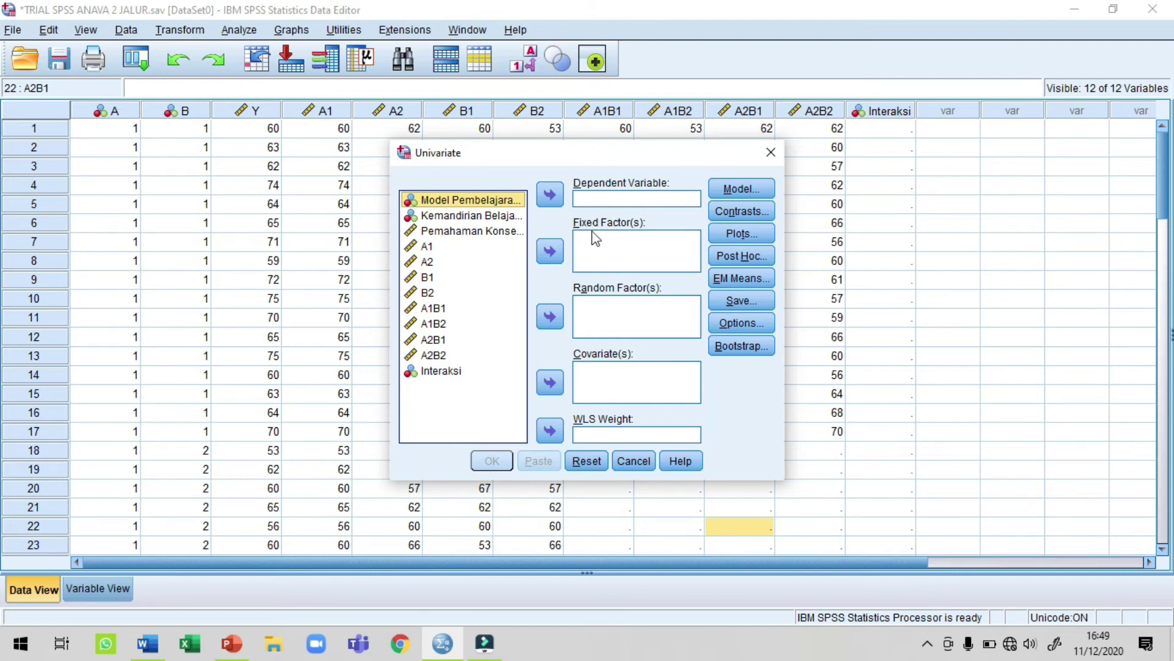
left_click(477, 240)
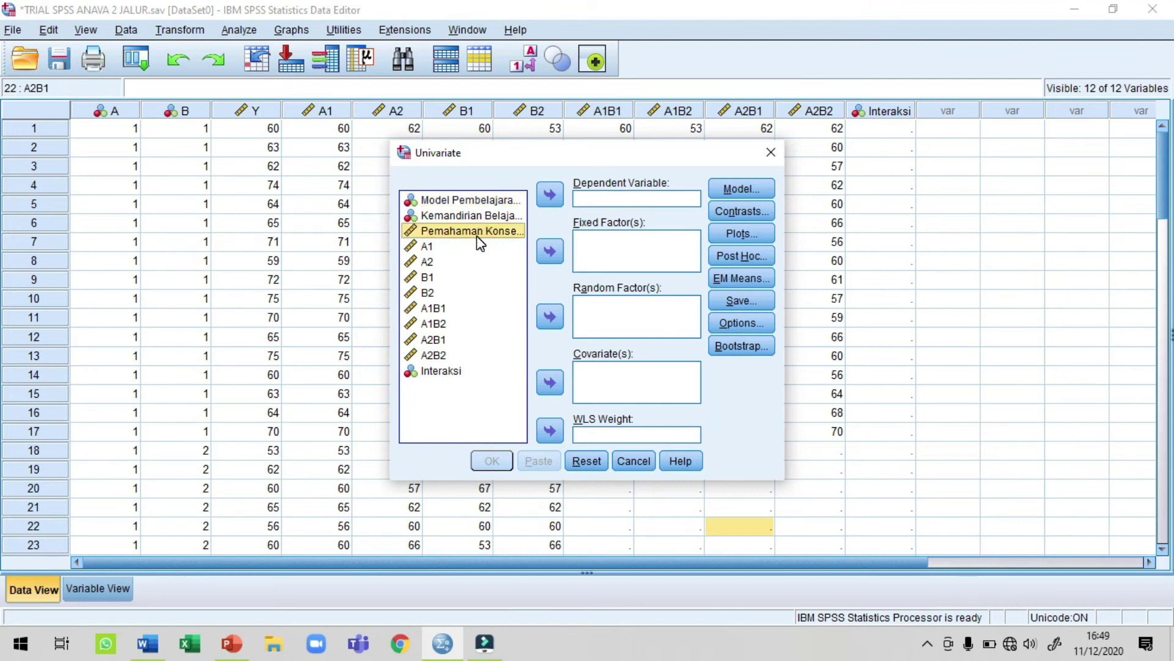
left_click(551, 196)
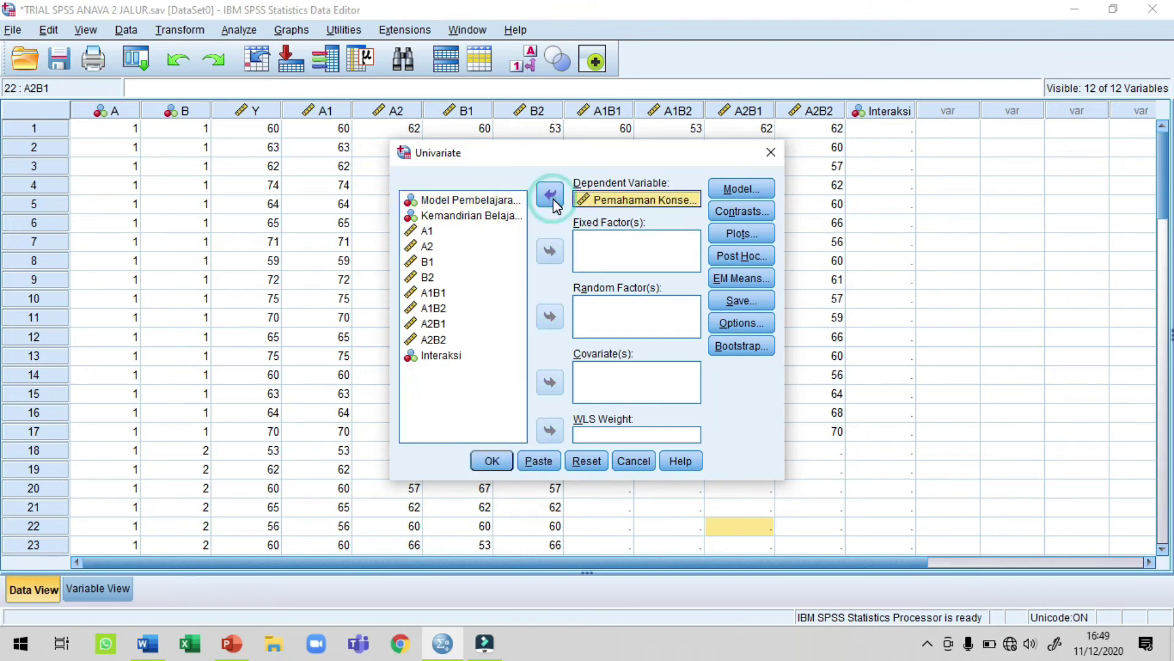
- Assign Model Pembelajaran and Kemandirian Belajar as the fixed factors of the univariate analysis
left_click(448, 201)
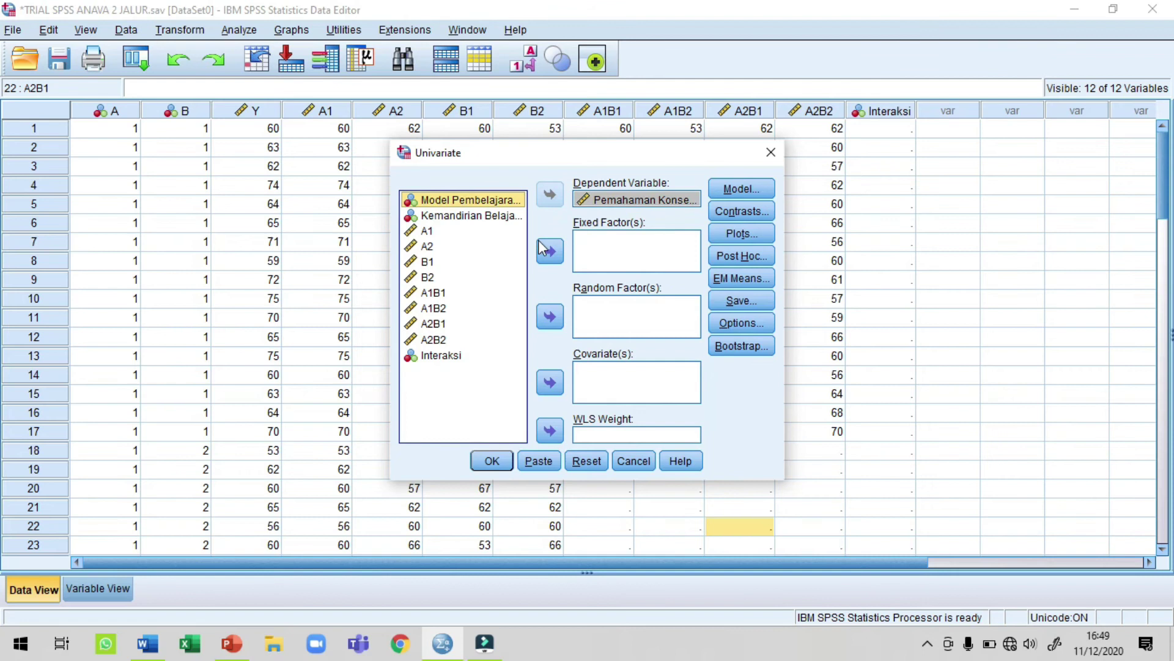
left_click(550, 251)
left_click(453, 200)
left_click(550, 251)
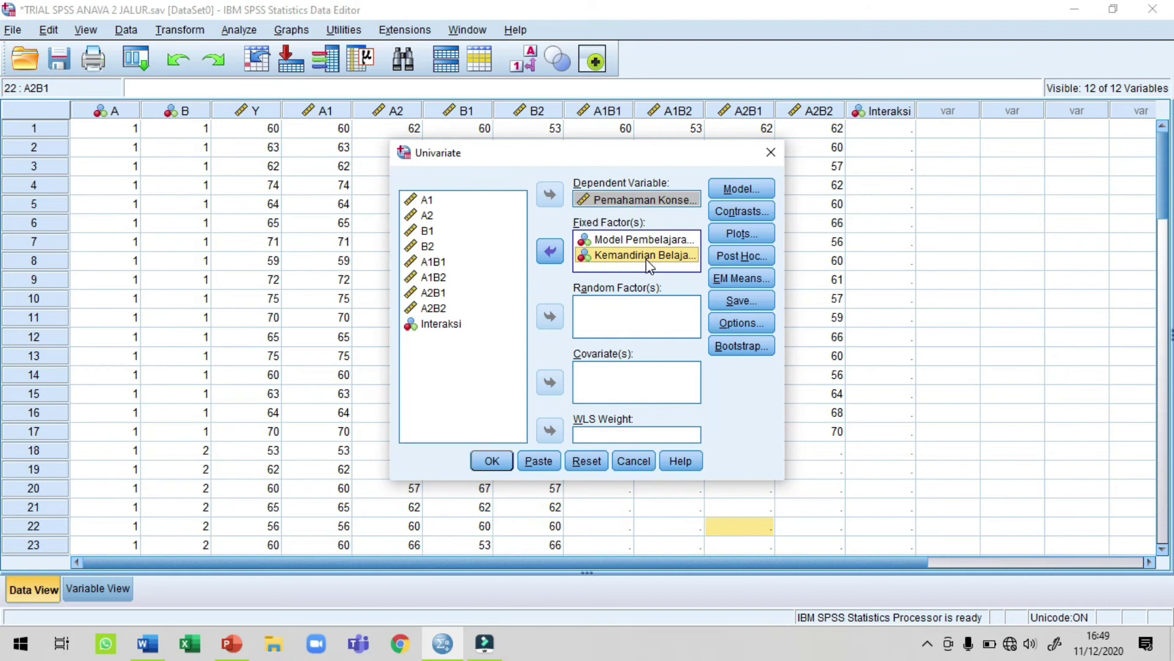
- Set the estimated marginal means to be displayed for (OVERALL), A, B and A*B
left_click(725, 280)
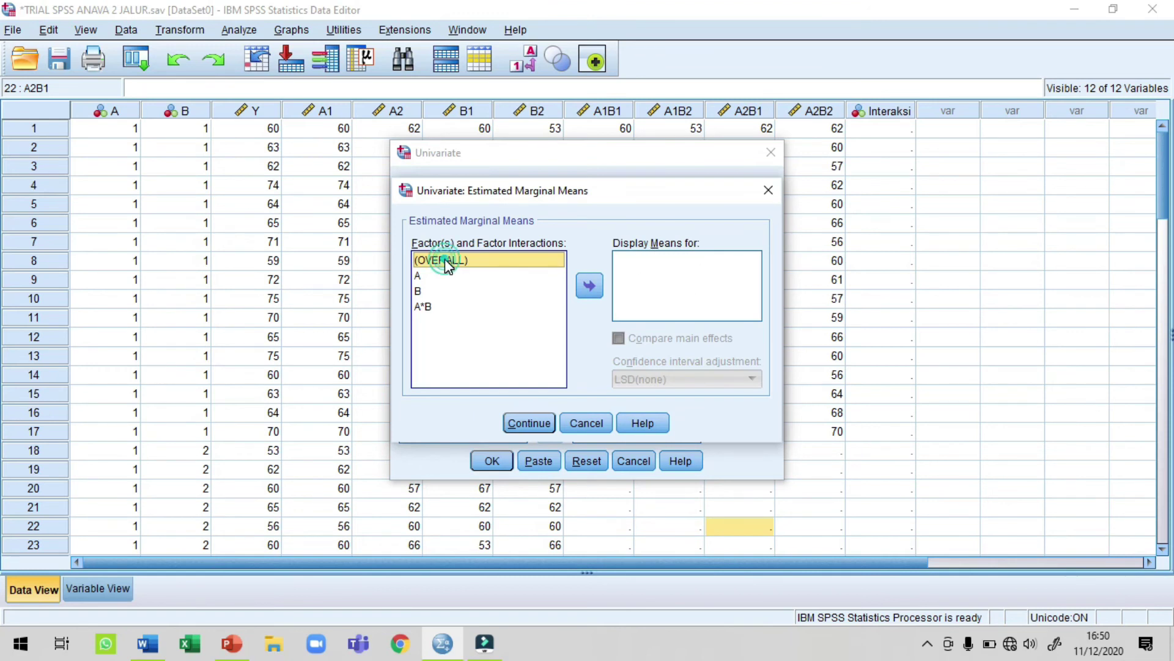
left_click(589, 285)
left_click(416, 276)
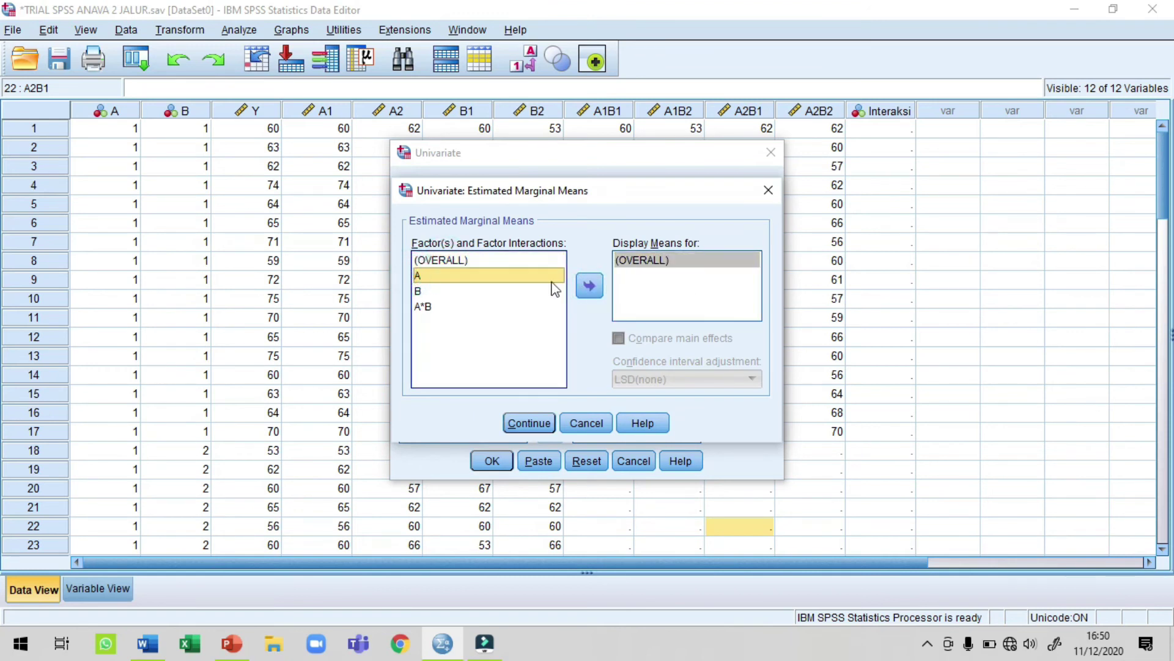
left_click(589, 285)
left_click(421, 291)
left_click(589, 286)
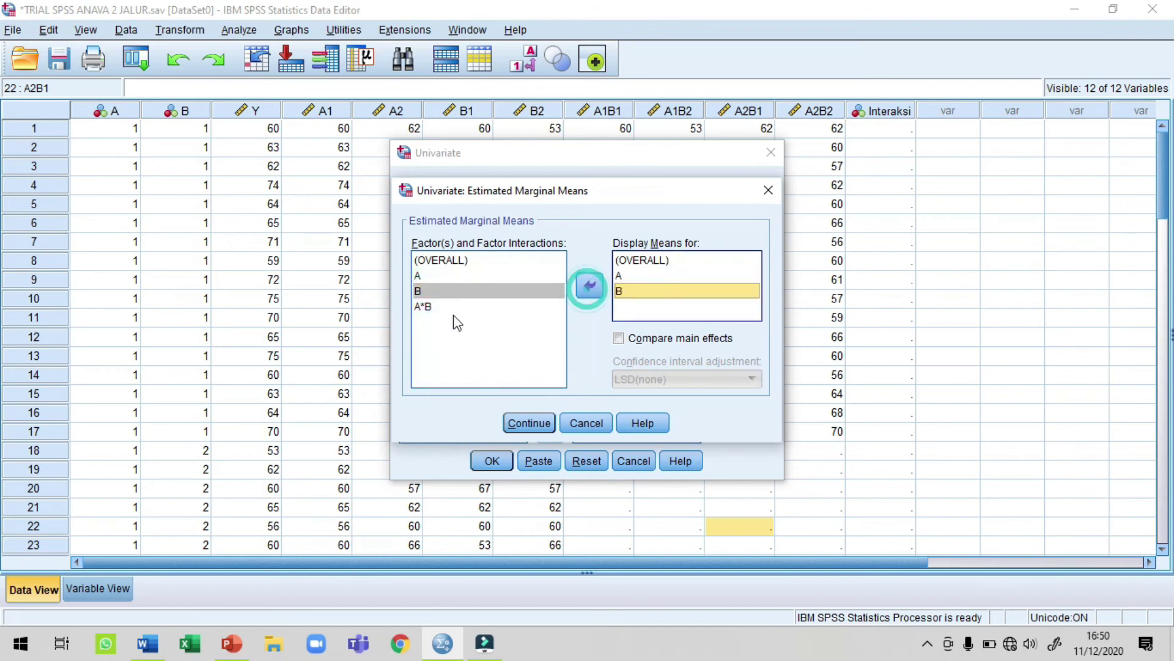
left_click(424, 306)
left_click(589, 288)
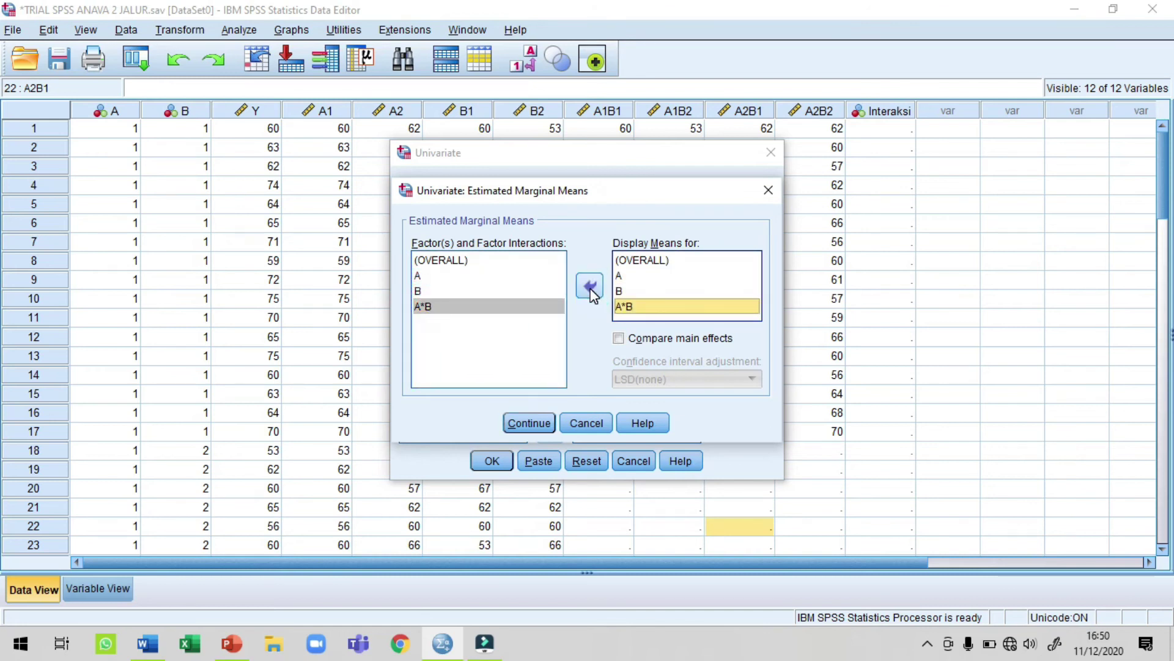
left_click(528, 422)
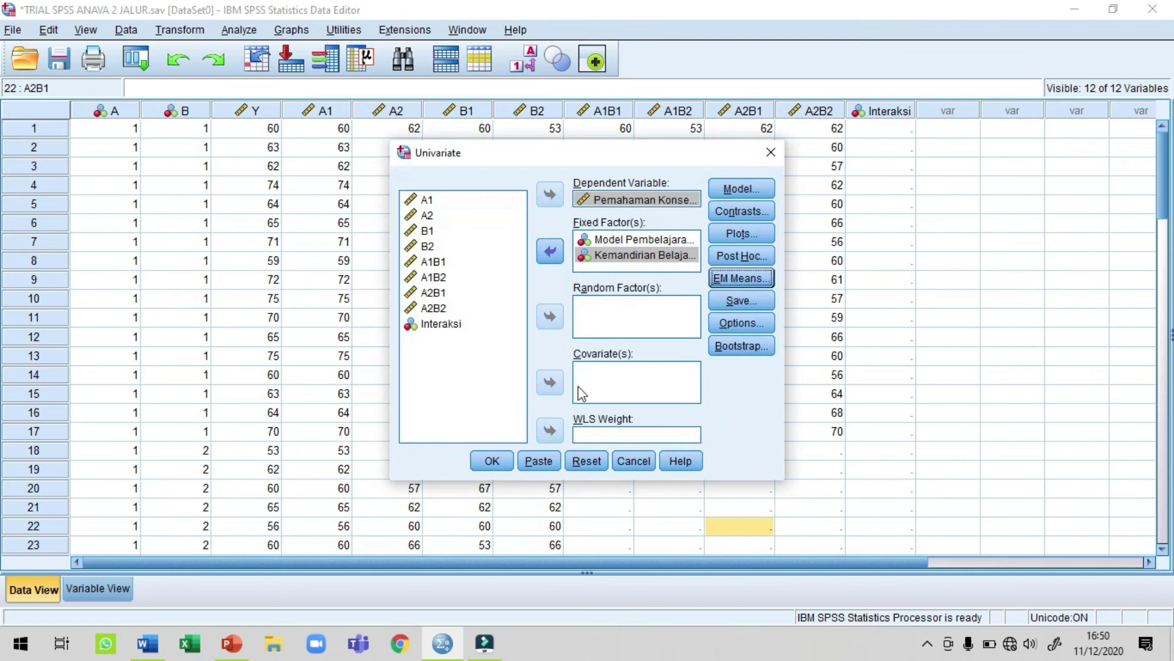
- Enable descriptive statistics and homogeneity tests in the analysis options and run the univariate analysis
left_click(721, 324)
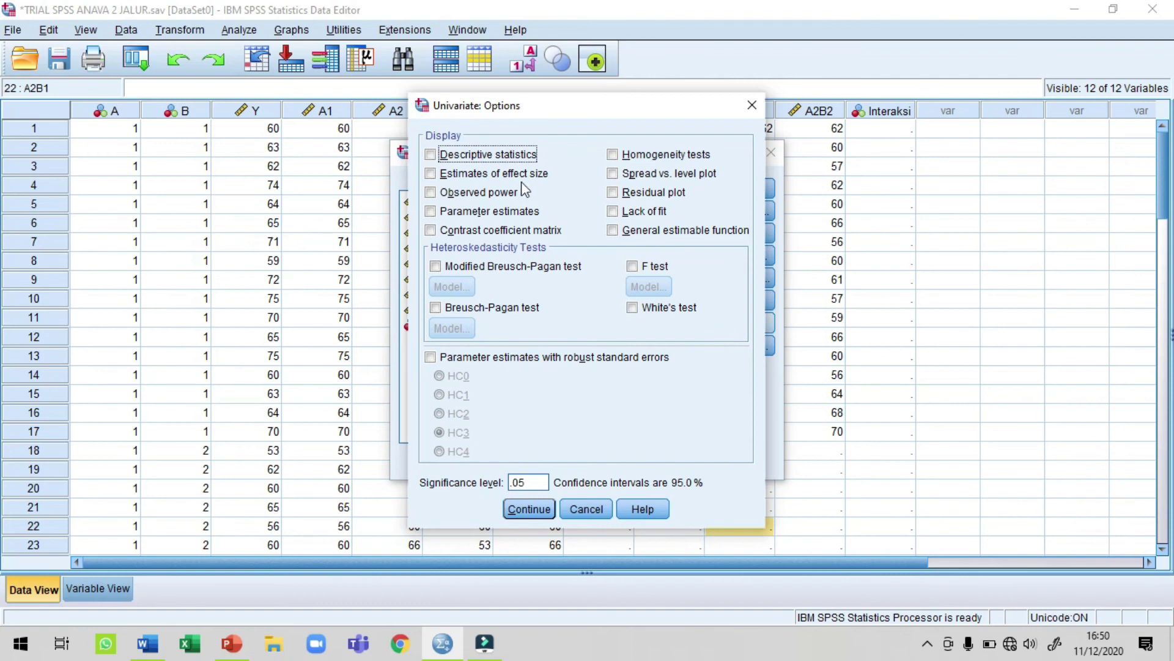
left_click(437, 158)
left_click(614, 155)
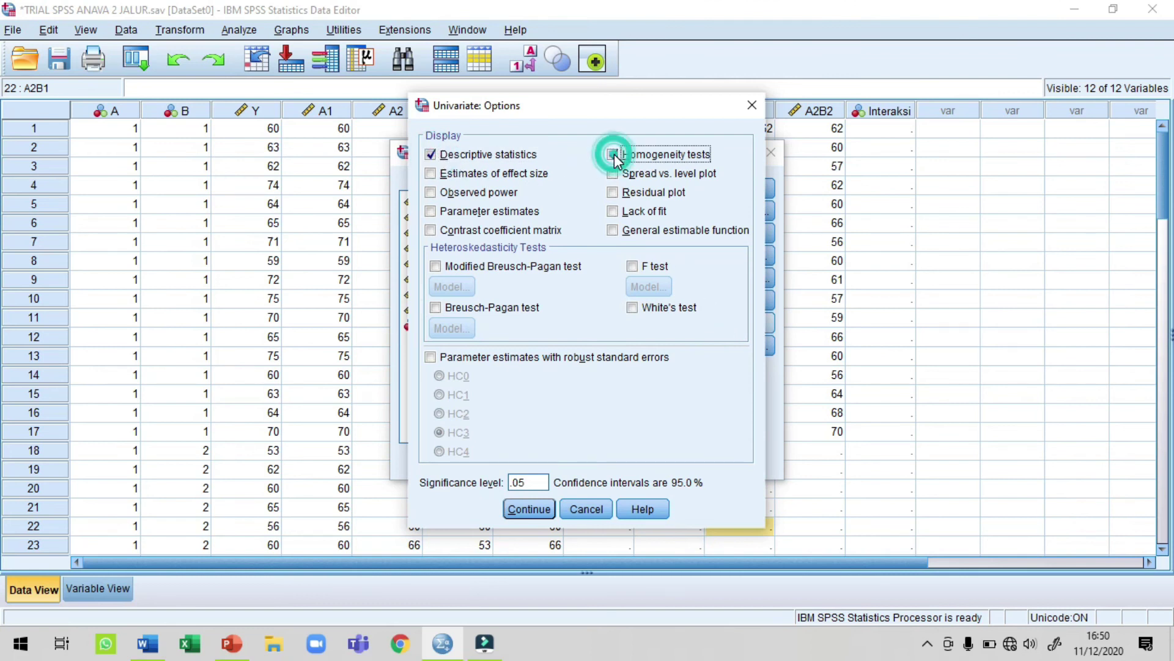
left_click(524, 513)
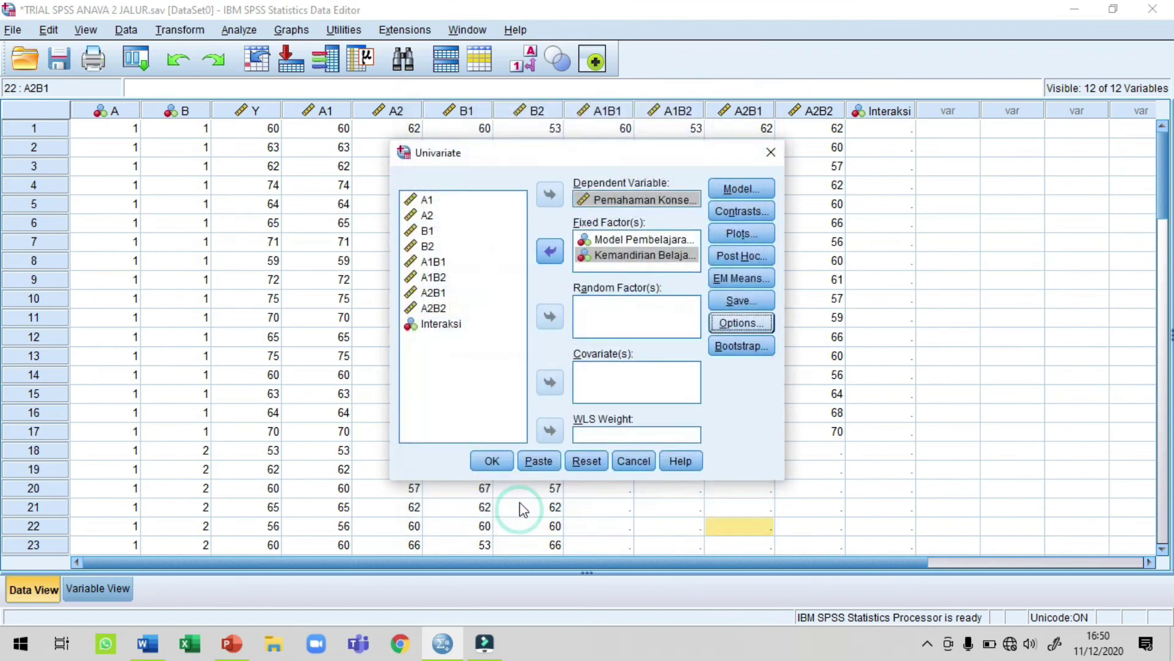
left_click(495, 462)
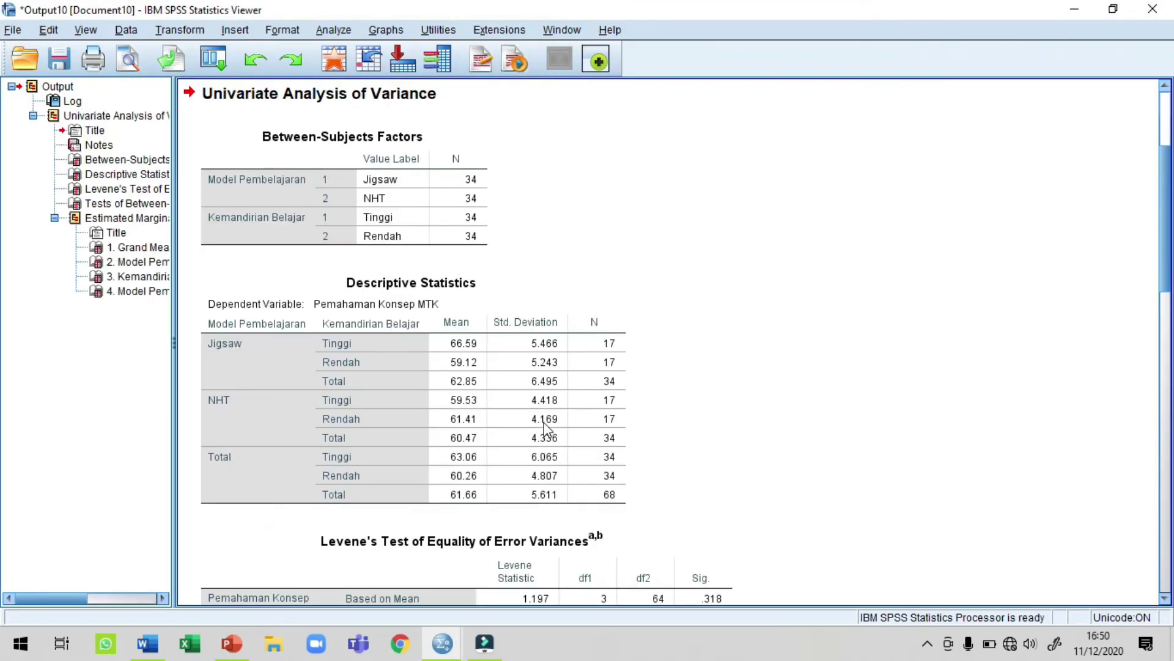
- Look through the univariate output tables and select the Levene's Test of Equality of Error Variances table
scroll(737, 386, "down", 5)
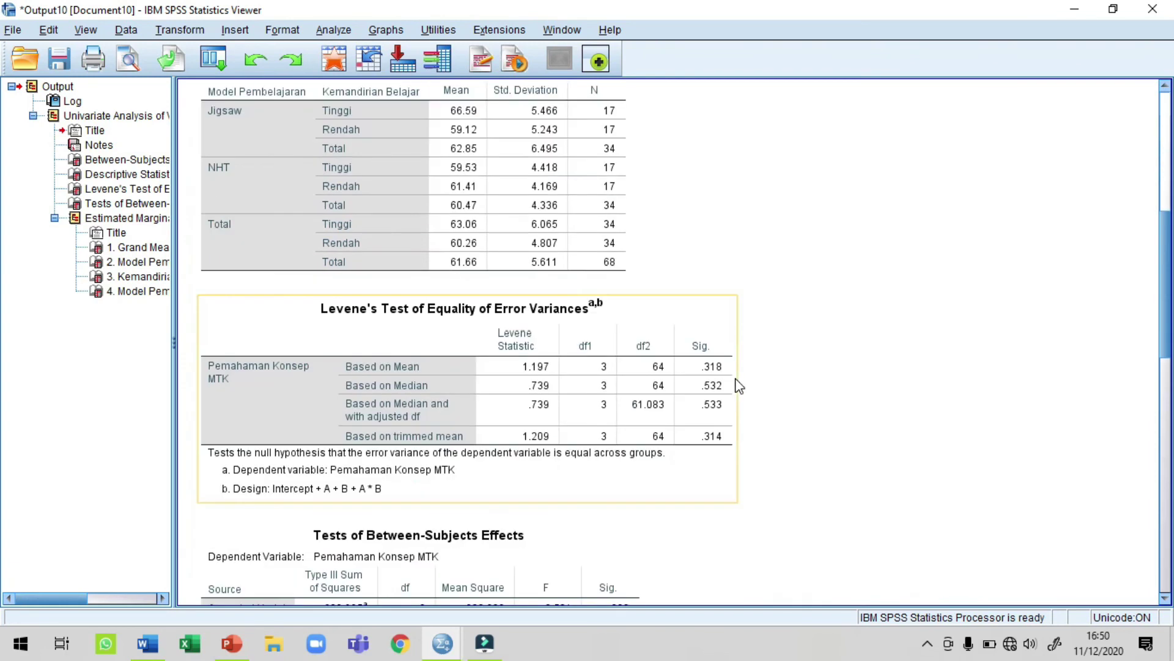
scroll(739, 385, "down", 10)
scroll(739, 385, "up", 5)
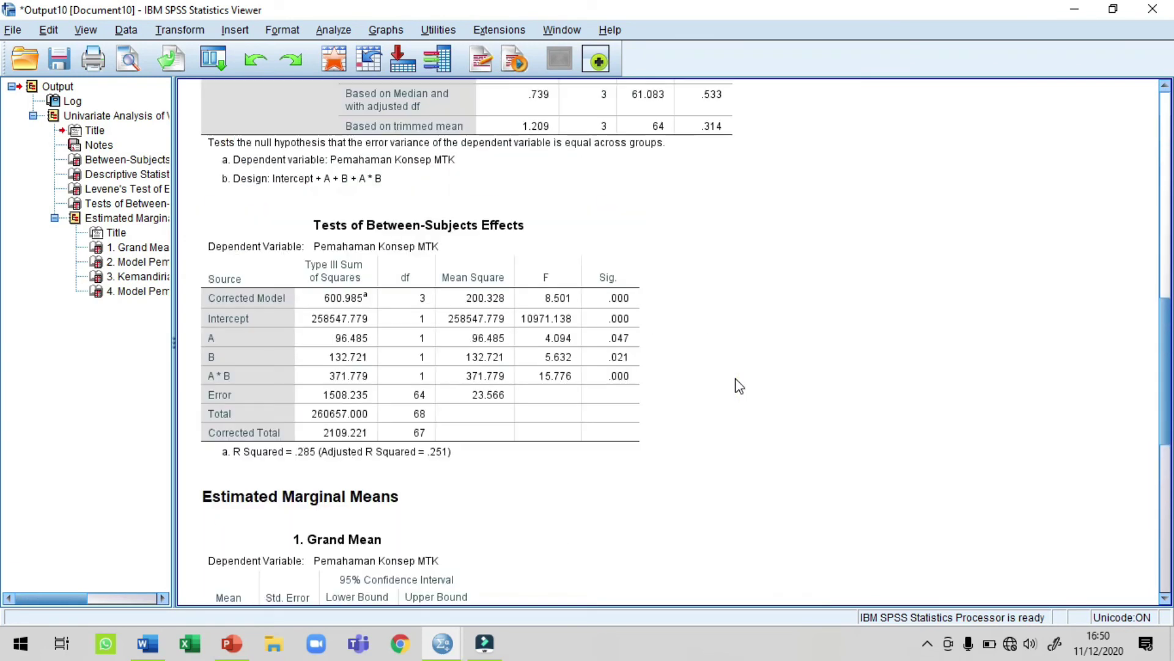
scroll(739, 386, "down", 8)
scroll(740, 389, "up", 2)
scroll(740, 389, "up", 12)
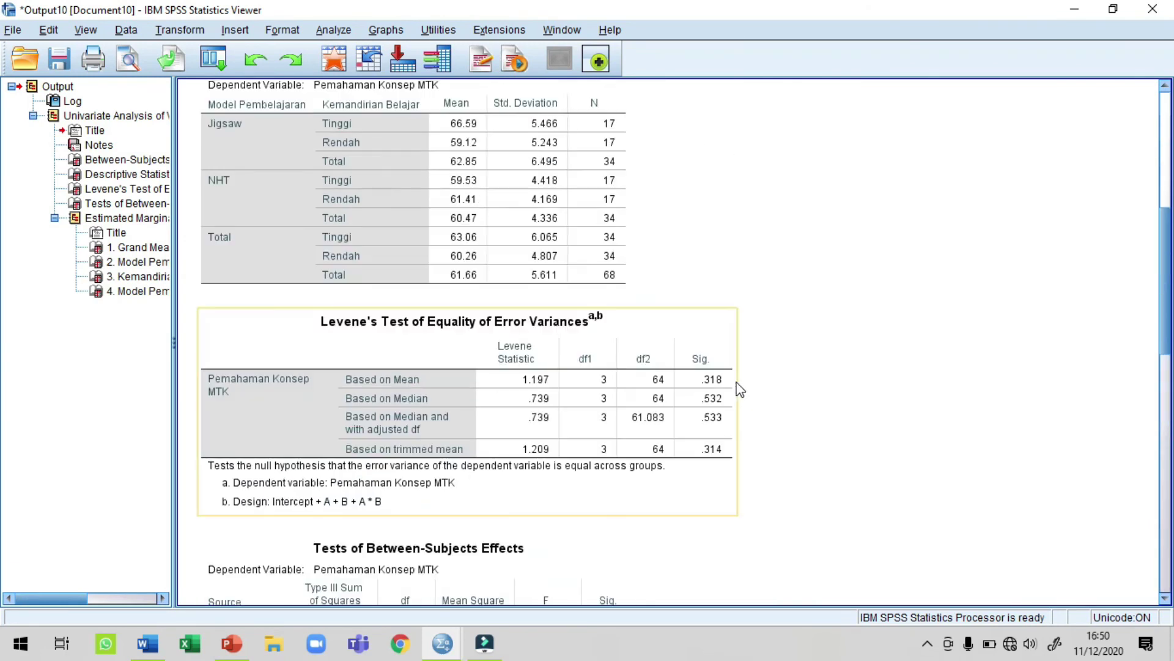
scroll(810, 335, "down", 4)
left_click(436, 352)
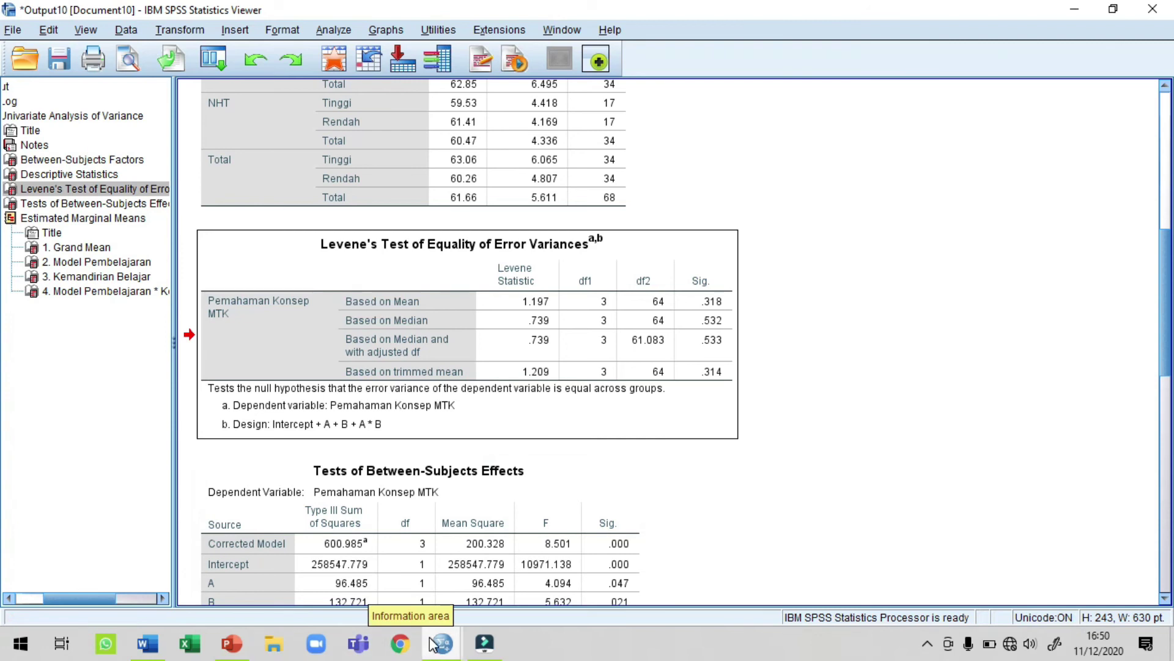
- Switch to the Word report and delete the existing Levene's test table below the Tabel 18 caption
left_click(148, 643)
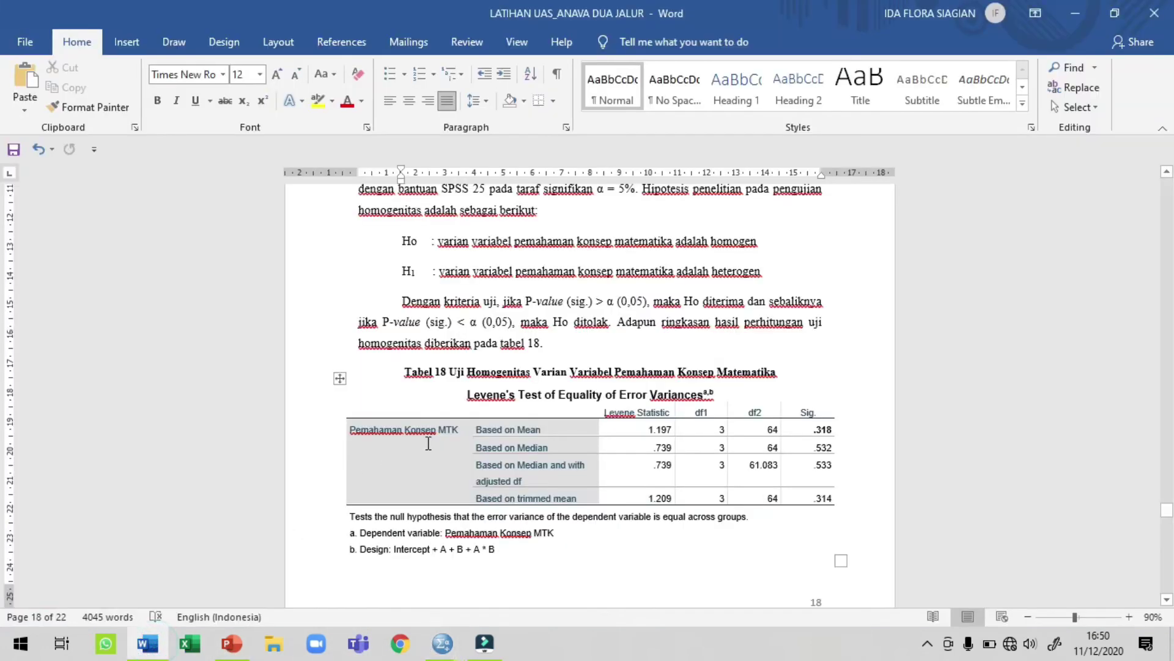
left_click(338, 378)
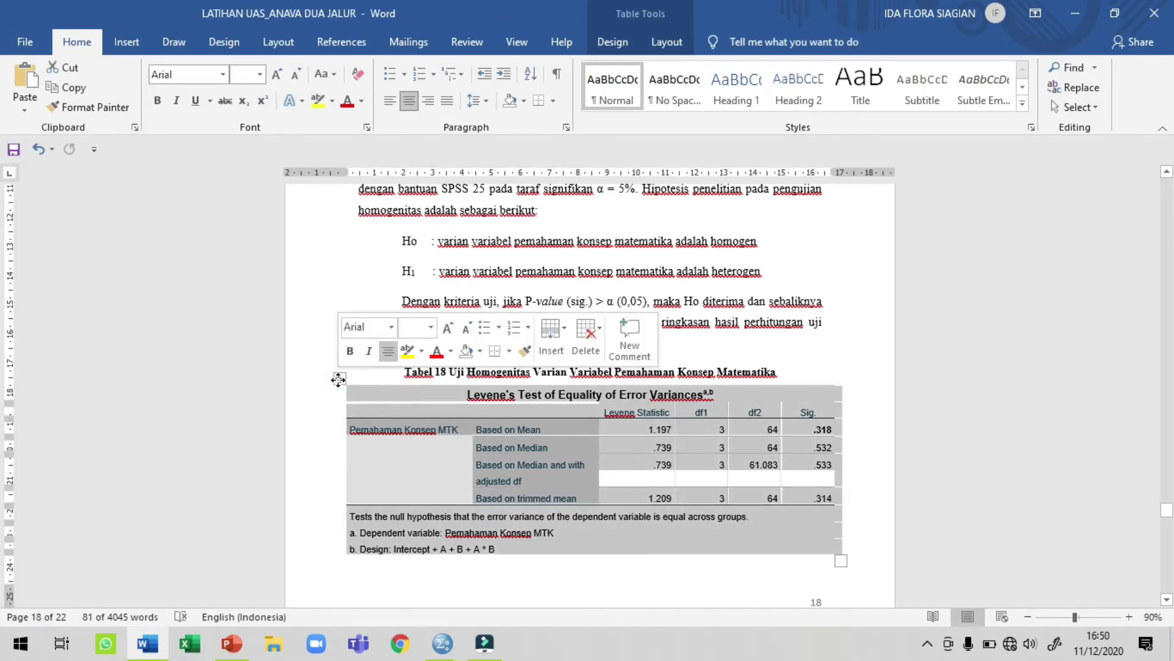
right_click(338, 379)
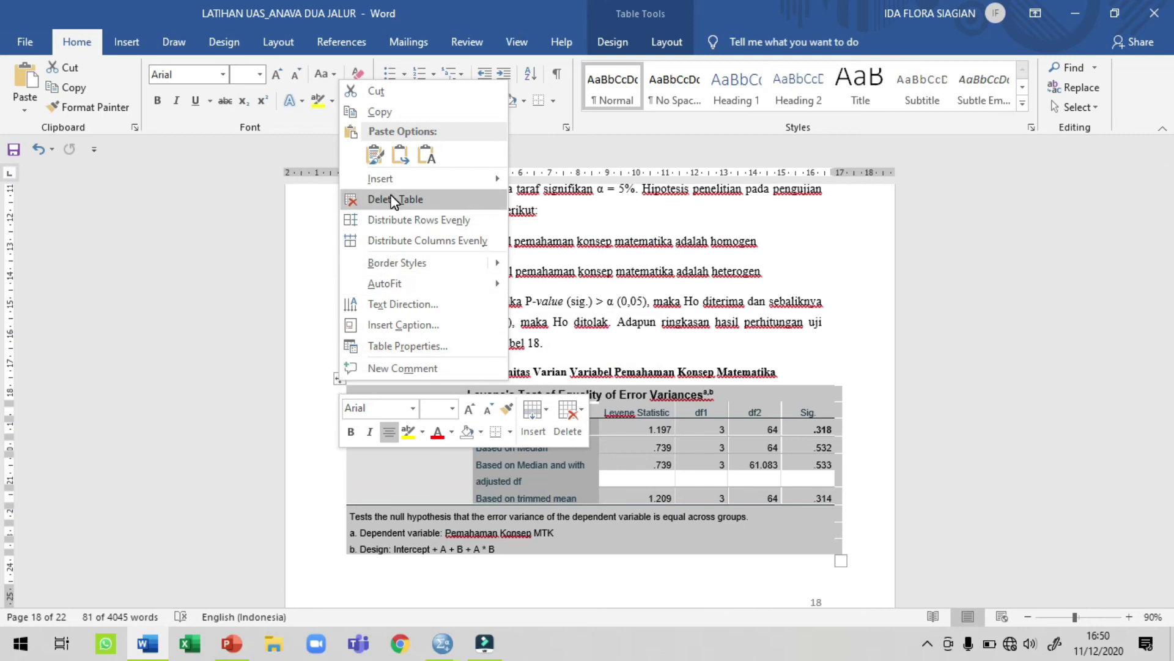
left_click(392, 200)
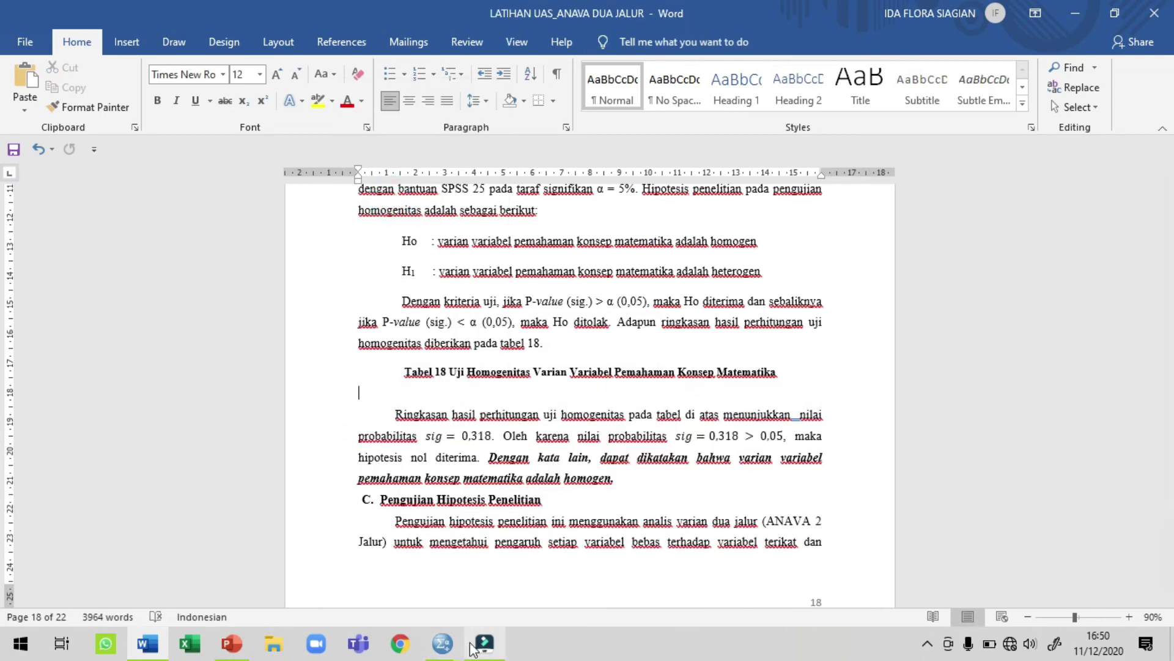
- Copy the Levene's Test of Equality of Error Variances table from the SPSS output and paste it below the Tabel 18 caption in Word
mouse_move(474, 646)
left_click(460, 609)
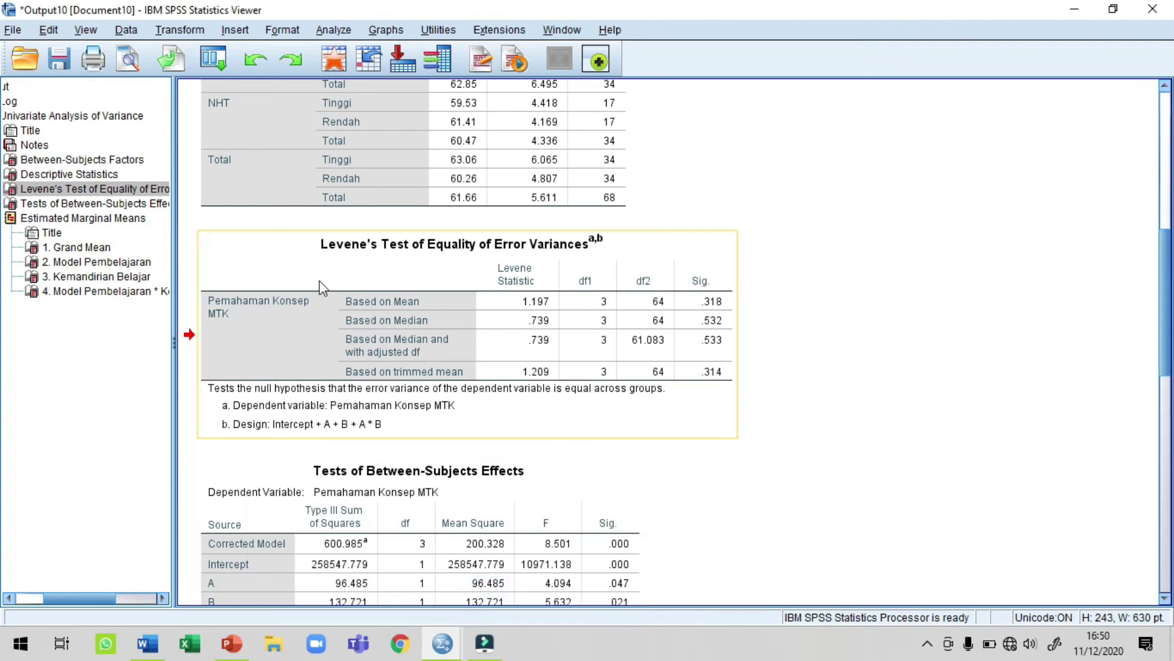
right_click(275, 262)
left_click(302, 293)
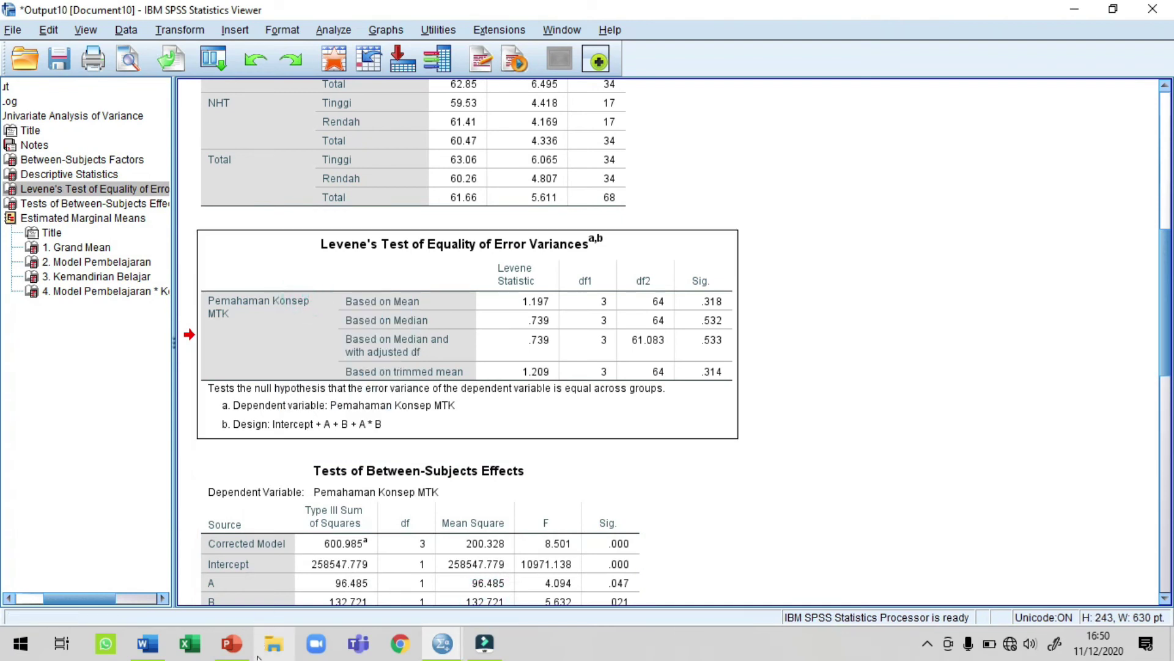
left_click(148, 644)
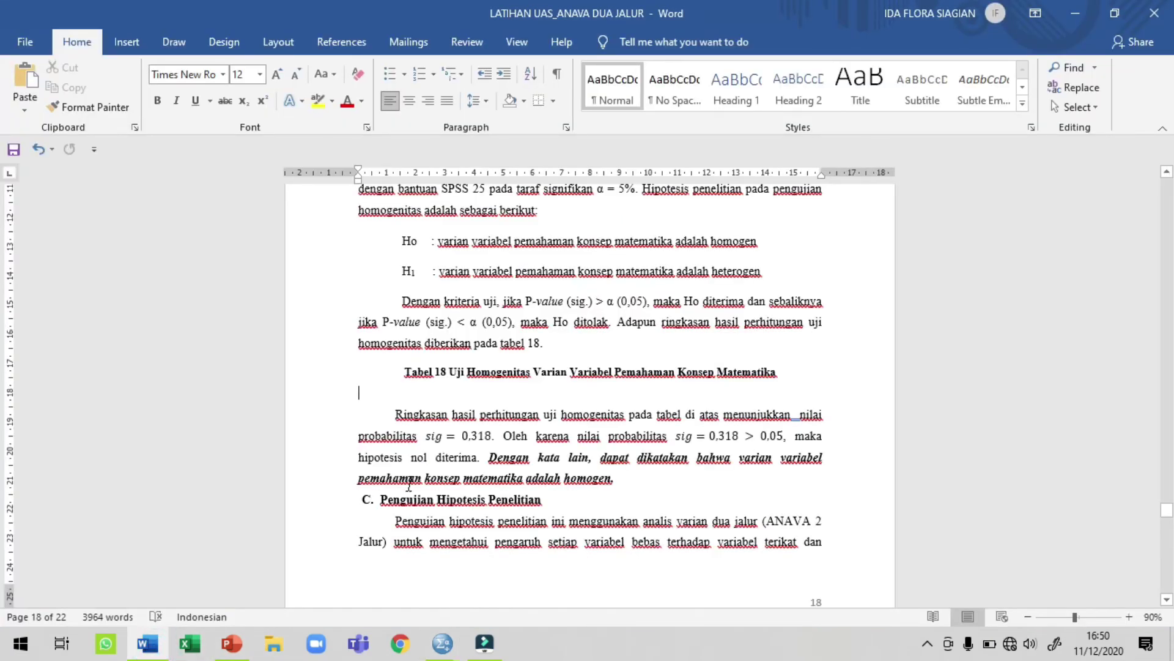
key("ctrl+v")
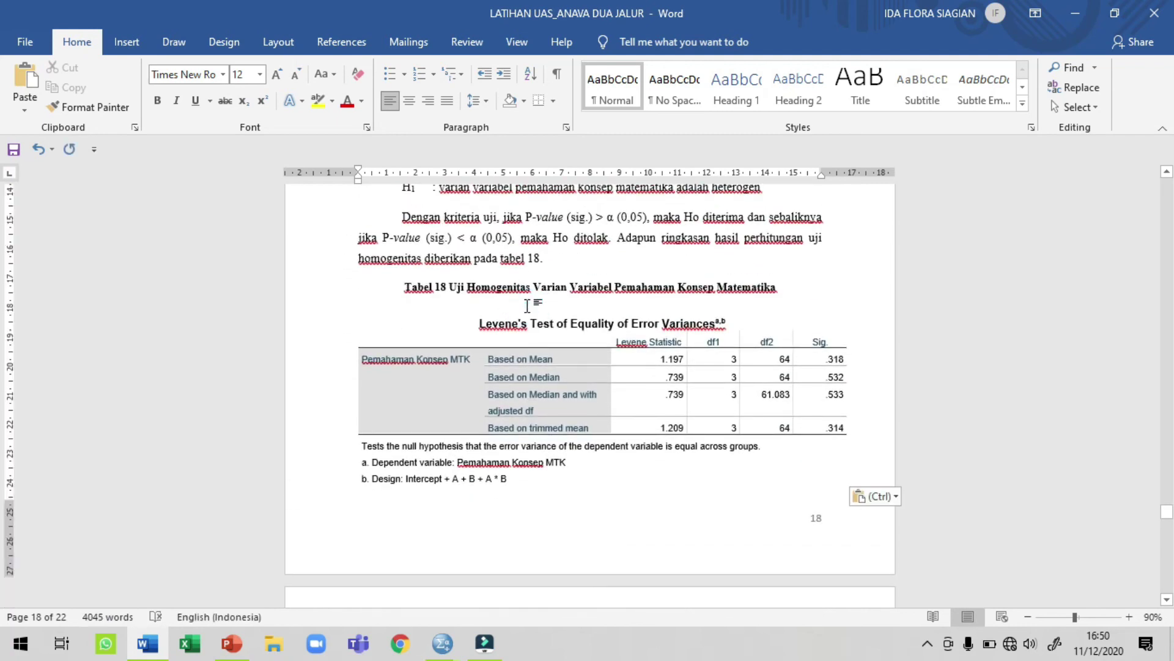
- Remove the empty line above the pasted Levene table and make the Sig. value of the Based on Mean row bold
left_click(527, 306)
key("Delete")
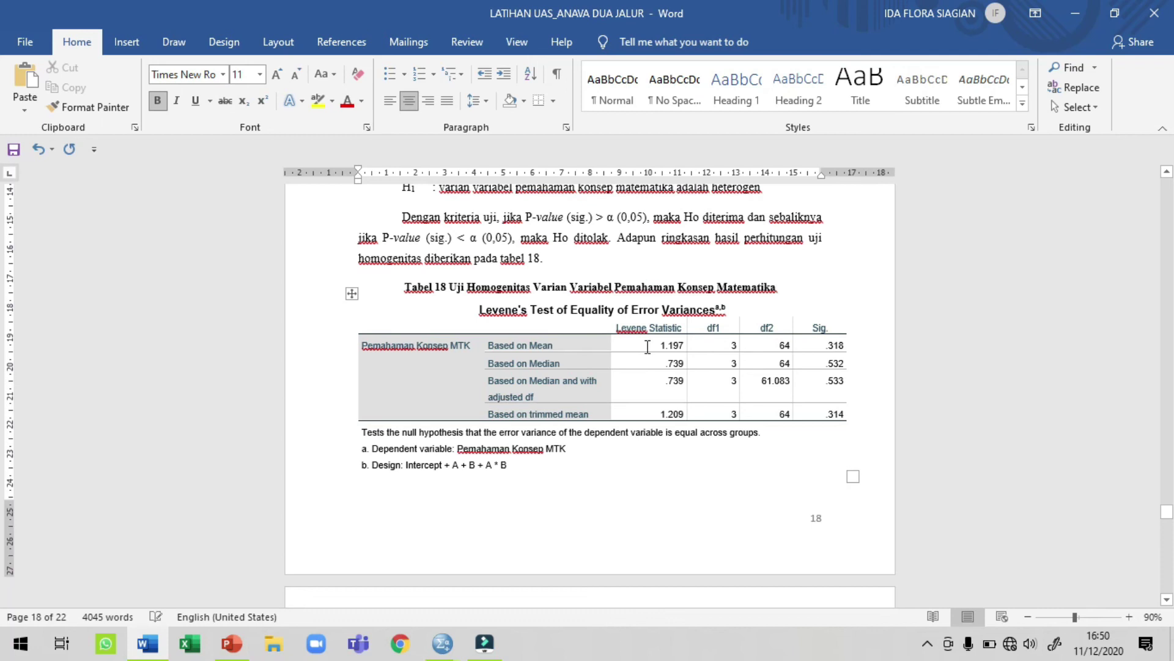
left_click(844, 344)
mouse_move(845, 344)
left_mouse_down()
mouse_move(551, 349)
mouse_move(546, 337)
mouse_move(830, 347)
left_mouse_up()
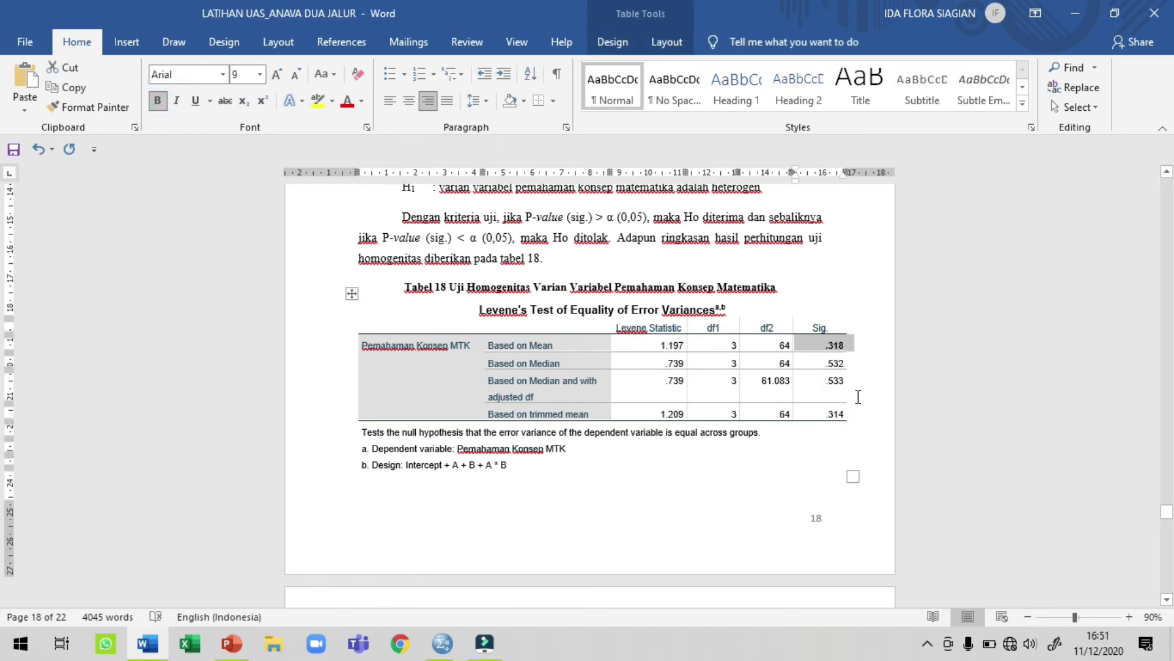
- Review the Uji Homogenitas section, comparing the hypotheses and test criteria with the Levene table and the concluding paragraph
scroll(858, 397, "up", 1)
scroll(858, 397, "down", 2)
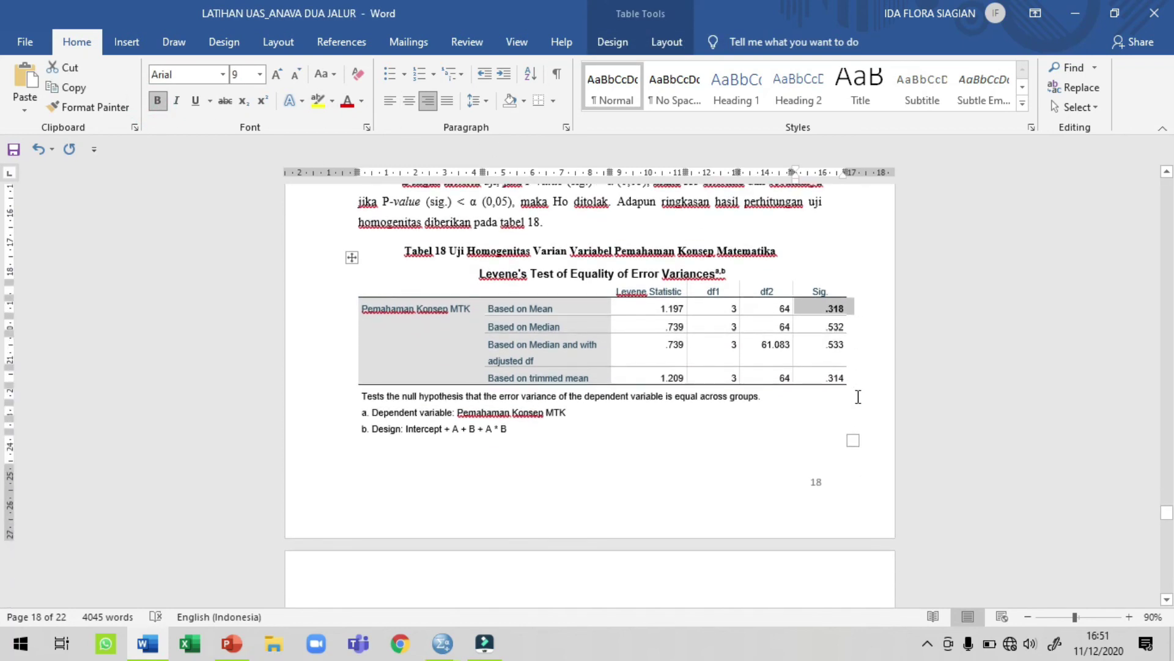
scroll(858, 397, "down", 3)
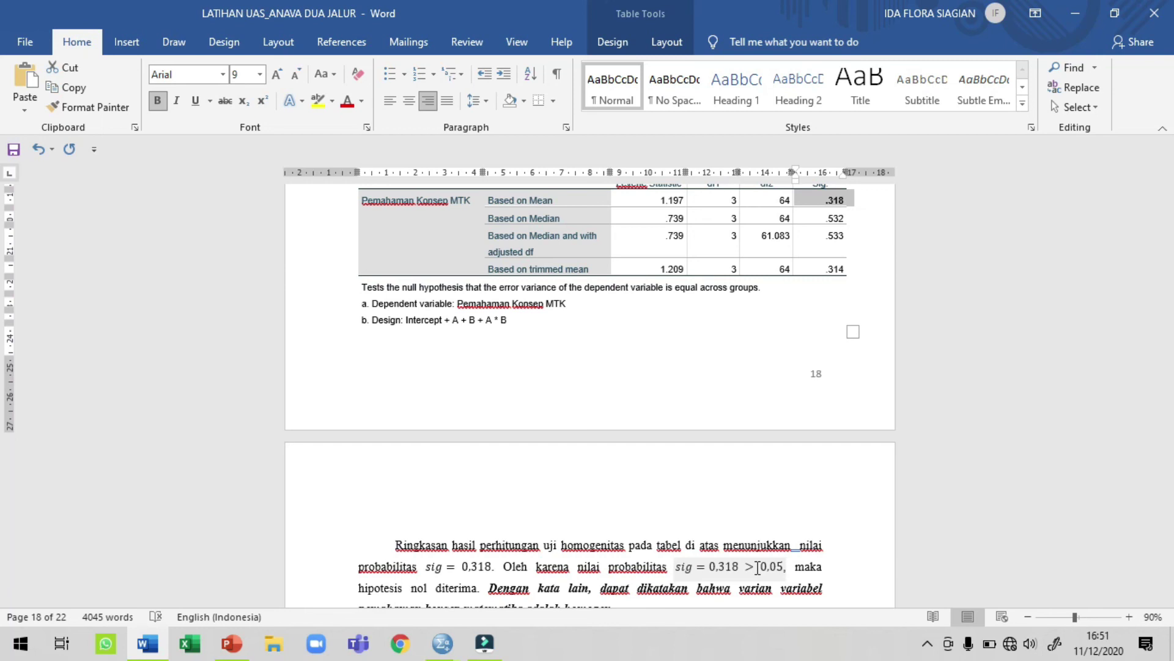
left_click(438, 589)
scroll(466, 585, "up", 6)
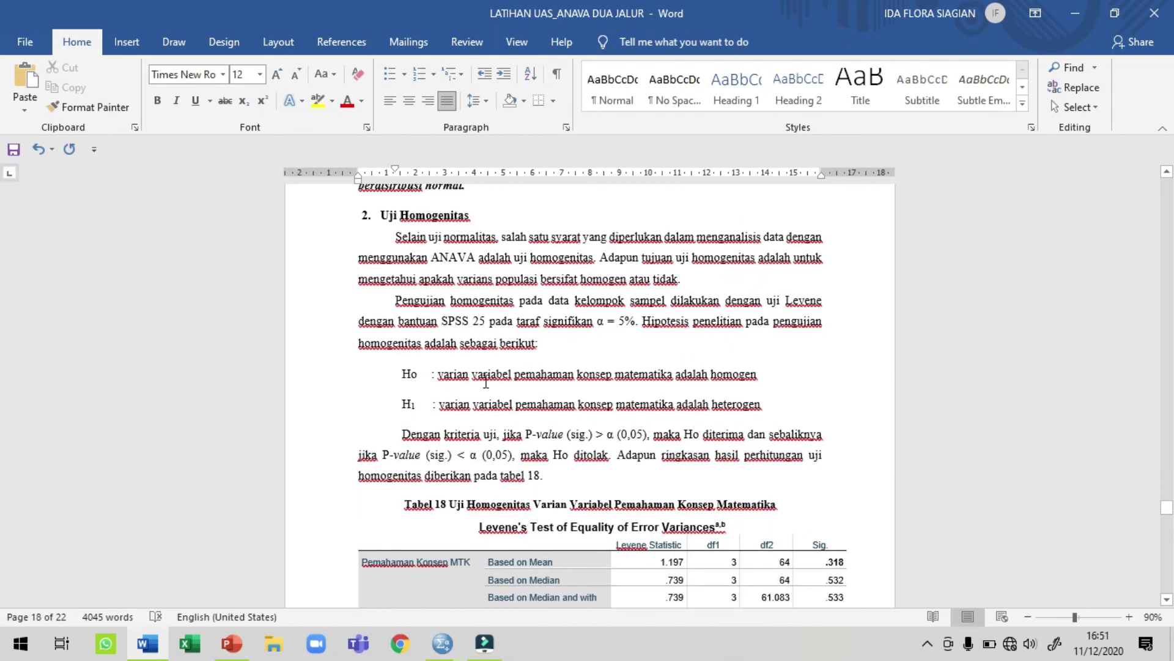
scroll(486, 382, "down", 3)
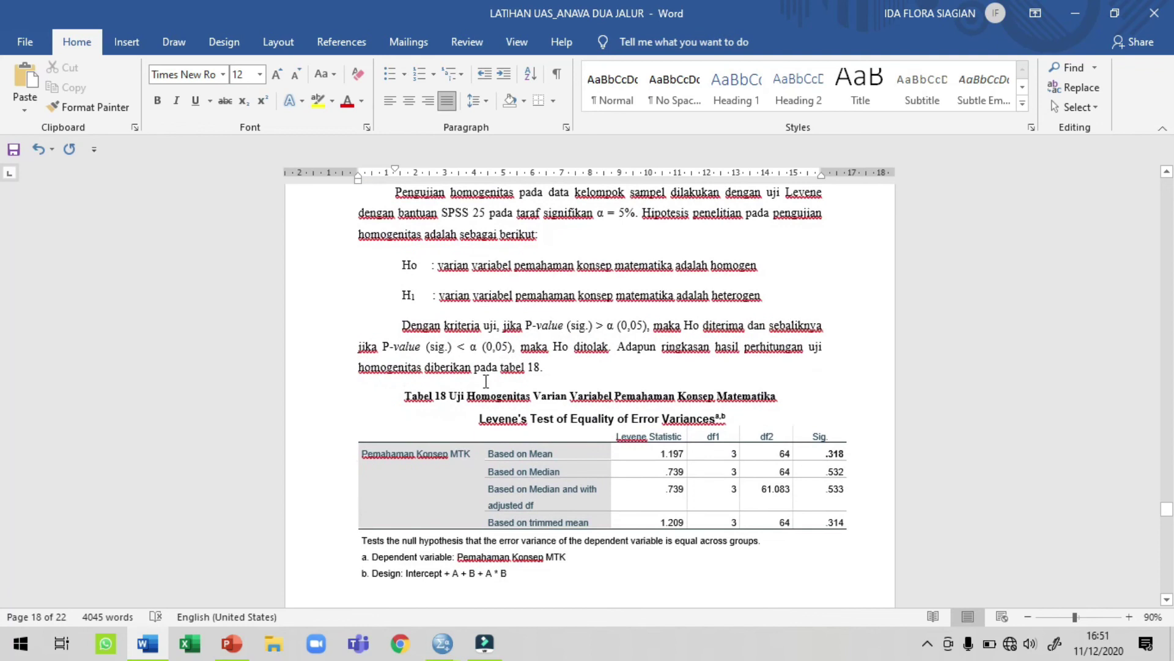
scroll(485, 382, "down", 2)
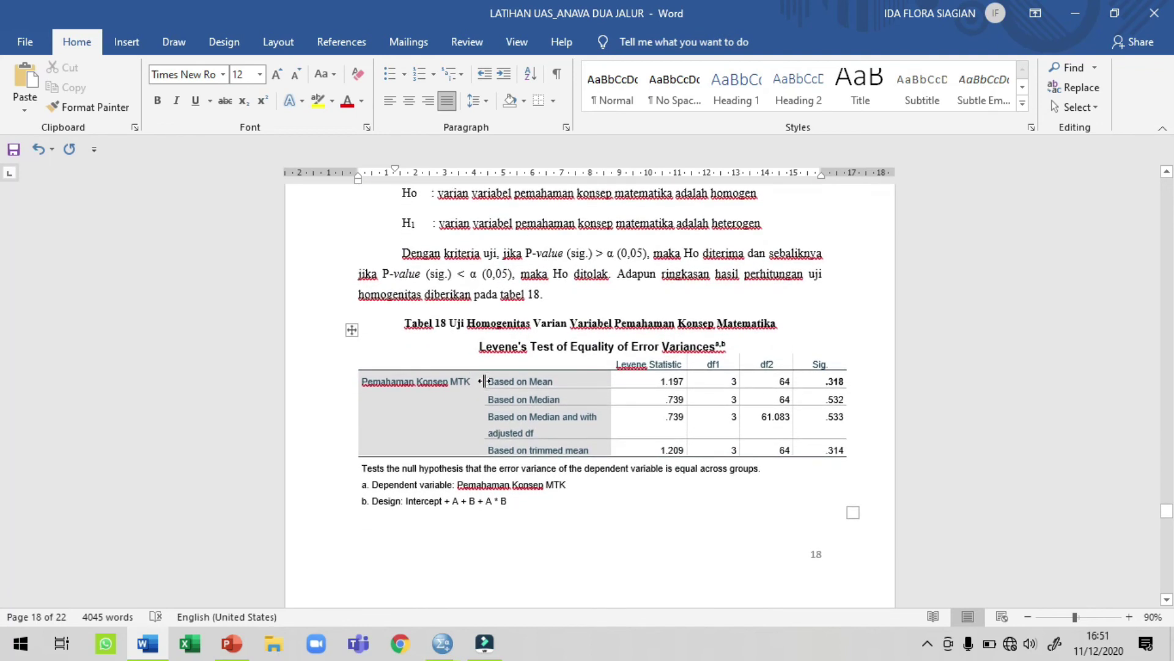
scroll(485, 381, "up", 2)
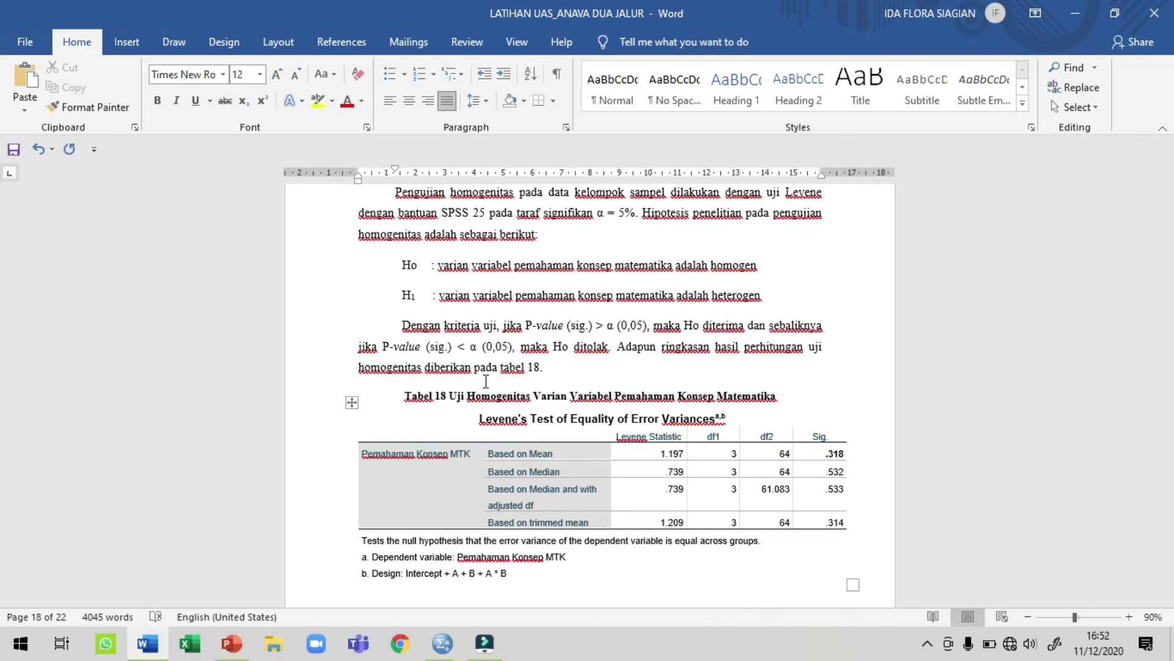
scroll(486, 381, "down", 5)
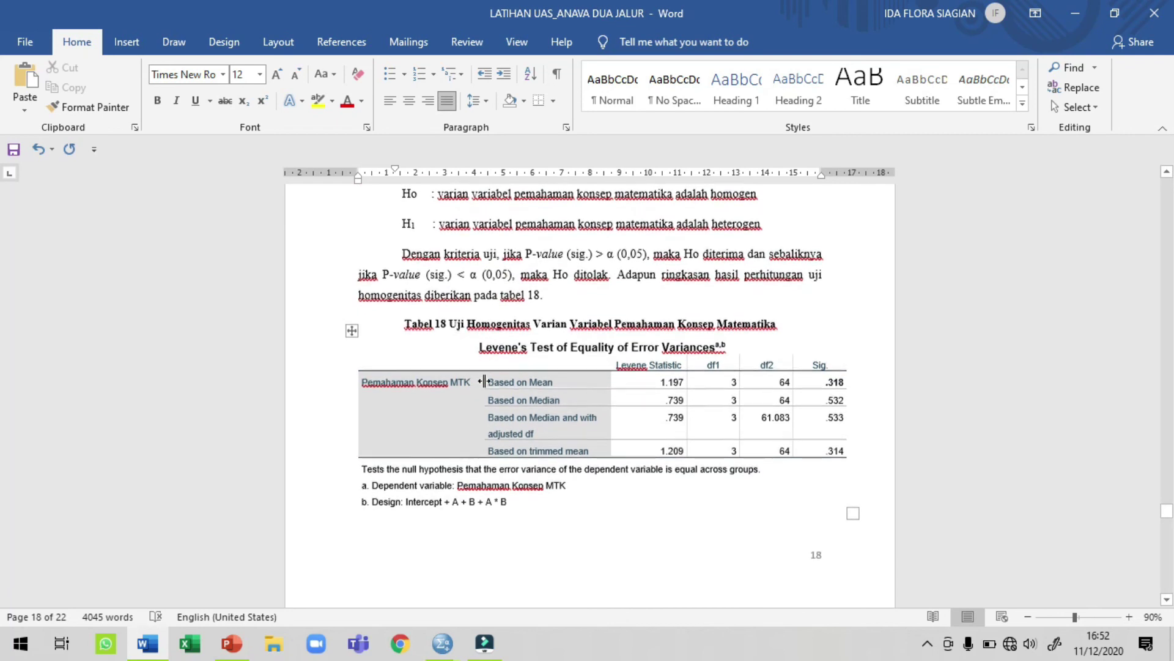
scroll(485, 381, "down", 1)
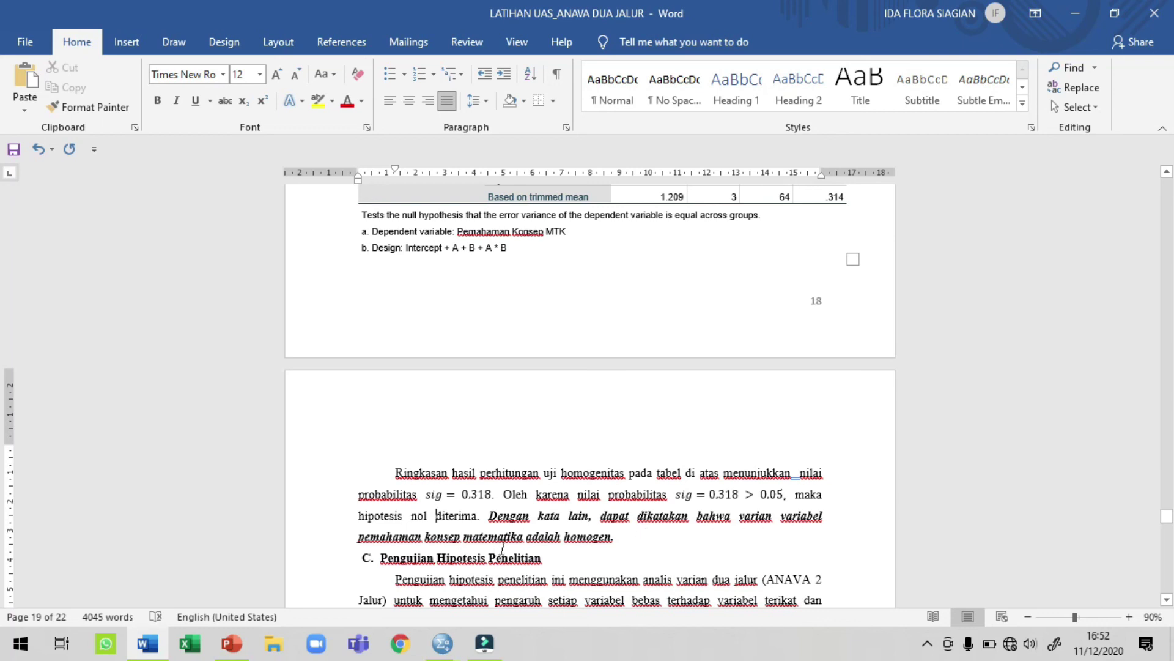
left_click(655, 538)
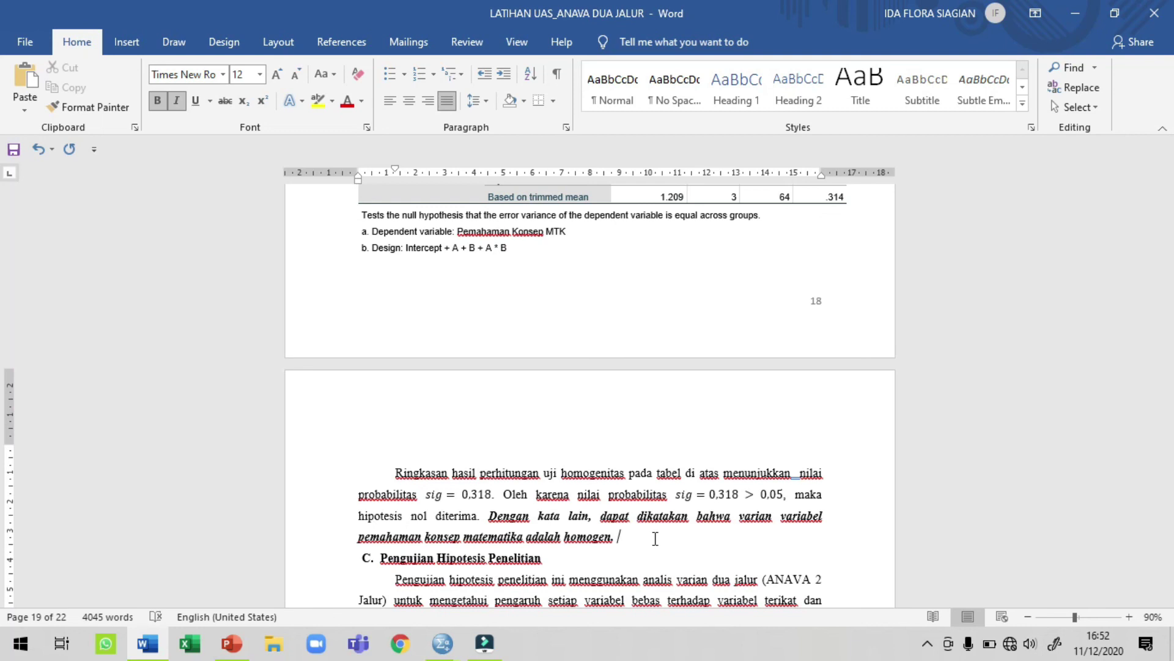
- Close the Output10 viewer window in SPSS without saving its contents
mouse_move(436, 643)
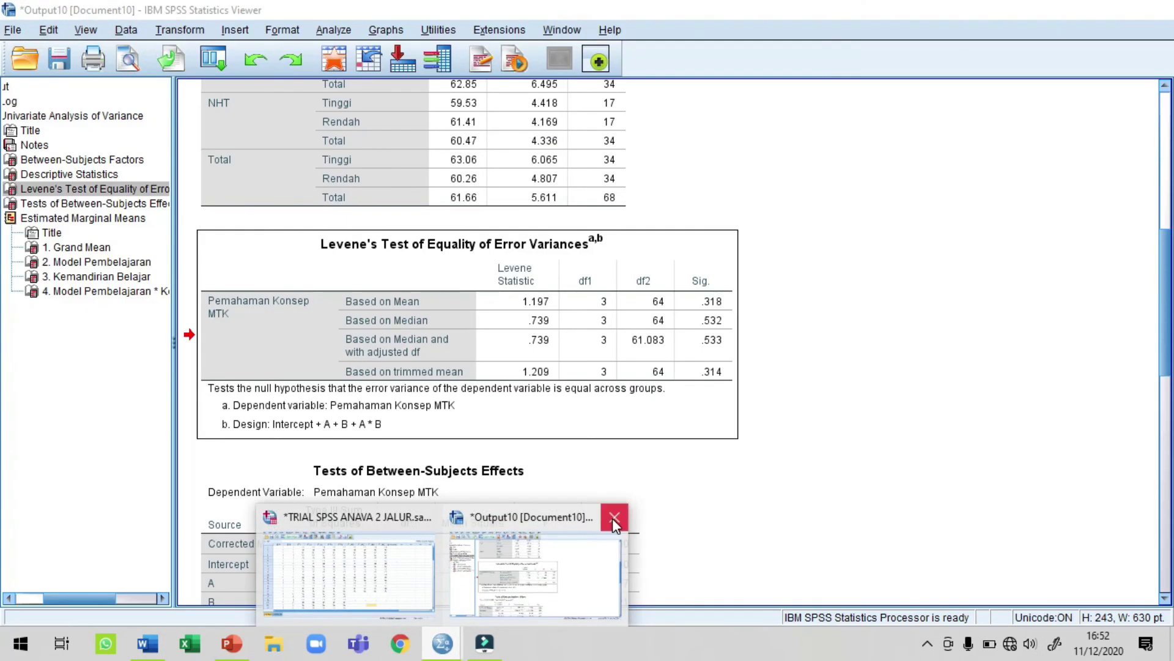
left_click(614, 517)
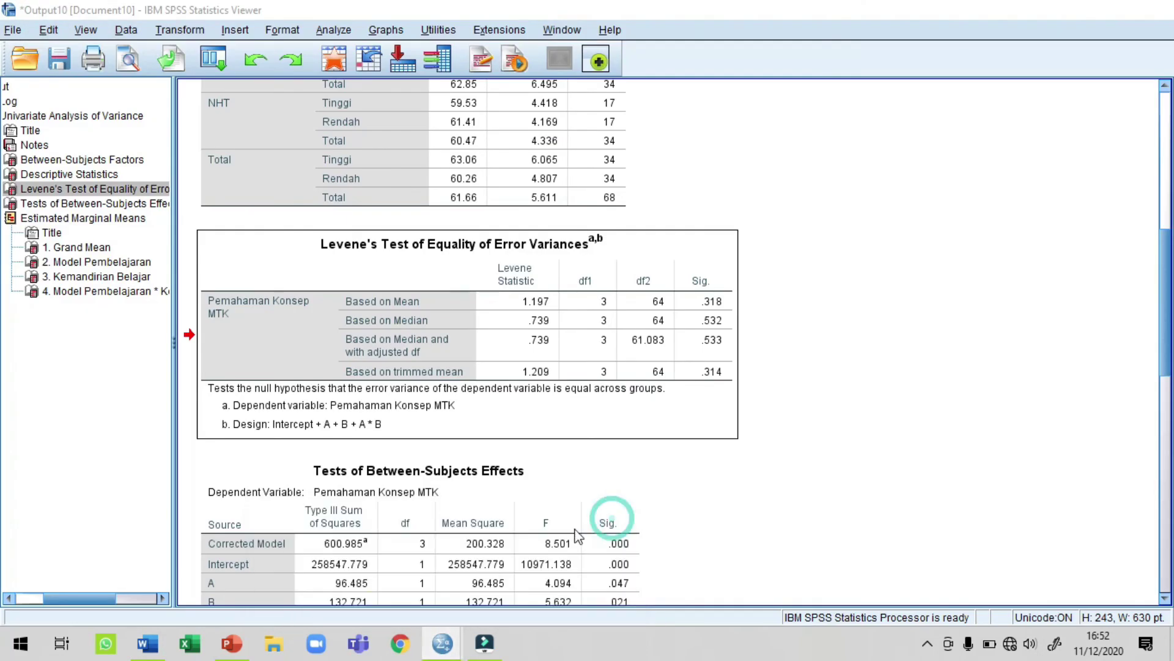
left_click(585, 344)
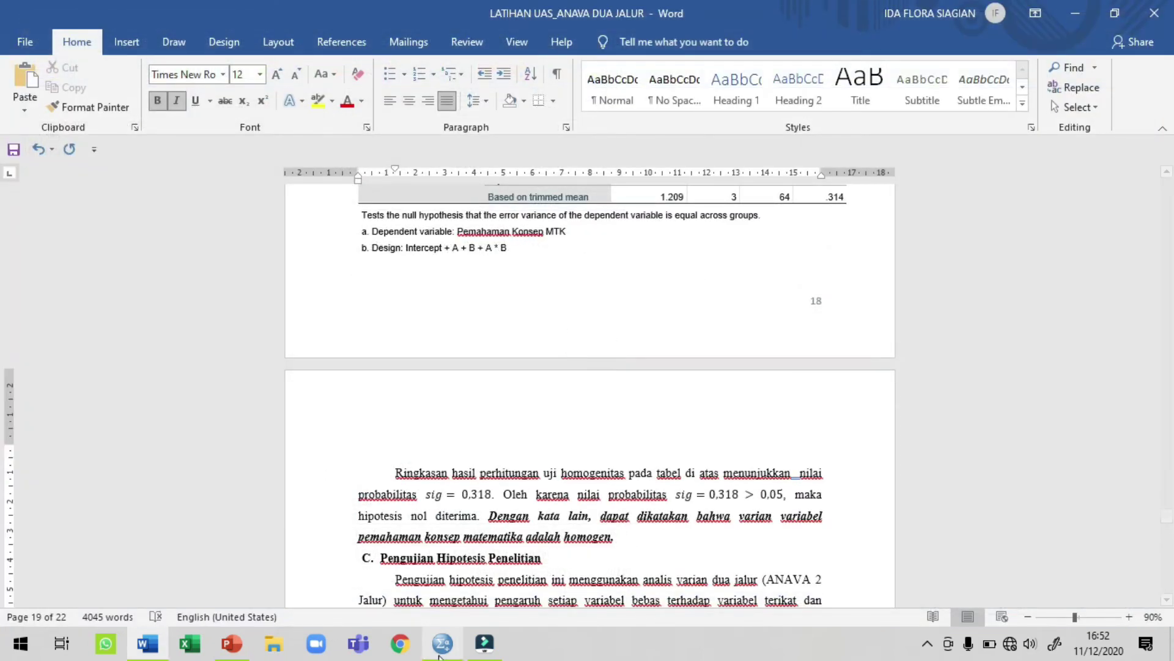